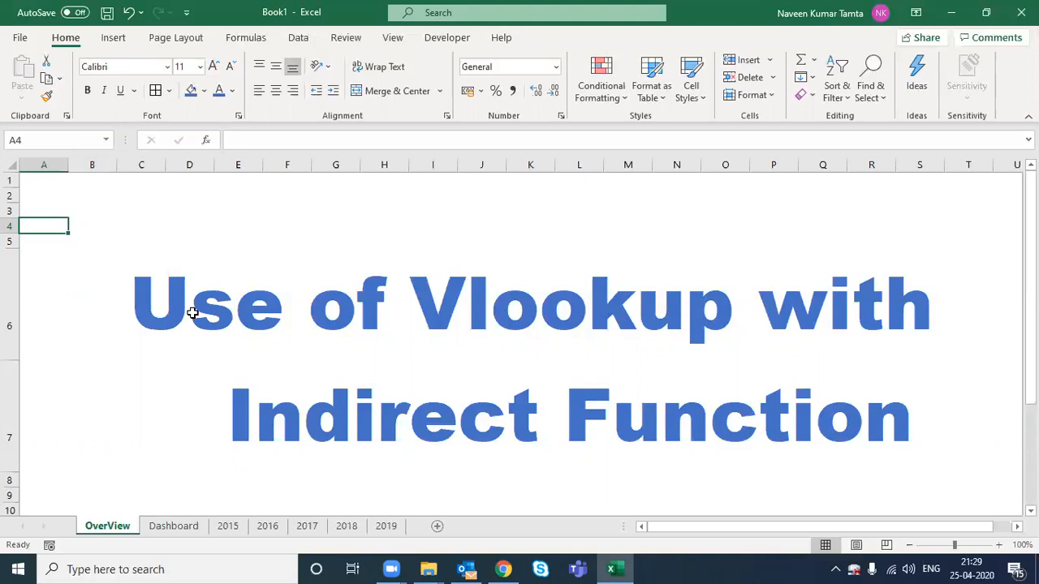
Step: Examine the Dashboard's country table and the Facebook user tables on the 2015 to 2019 sheets
left_click(159, 526)
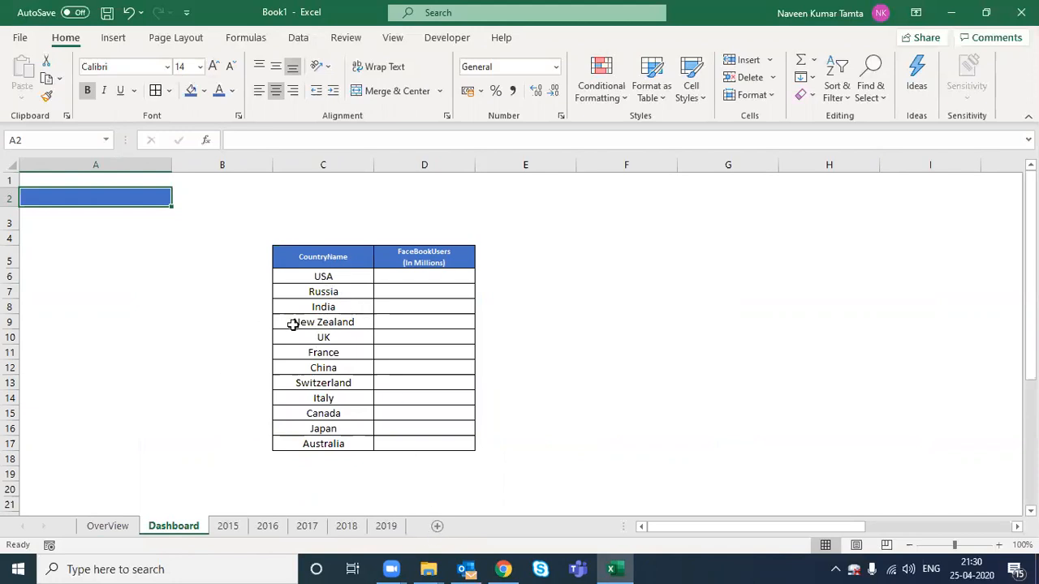
left_click(228, 527)
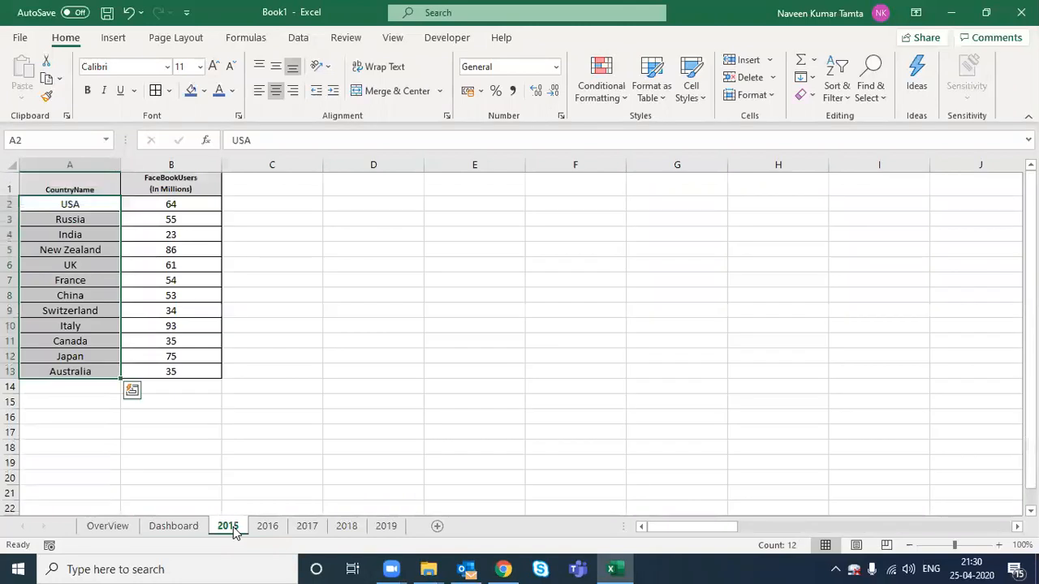
left_click(49, 184)
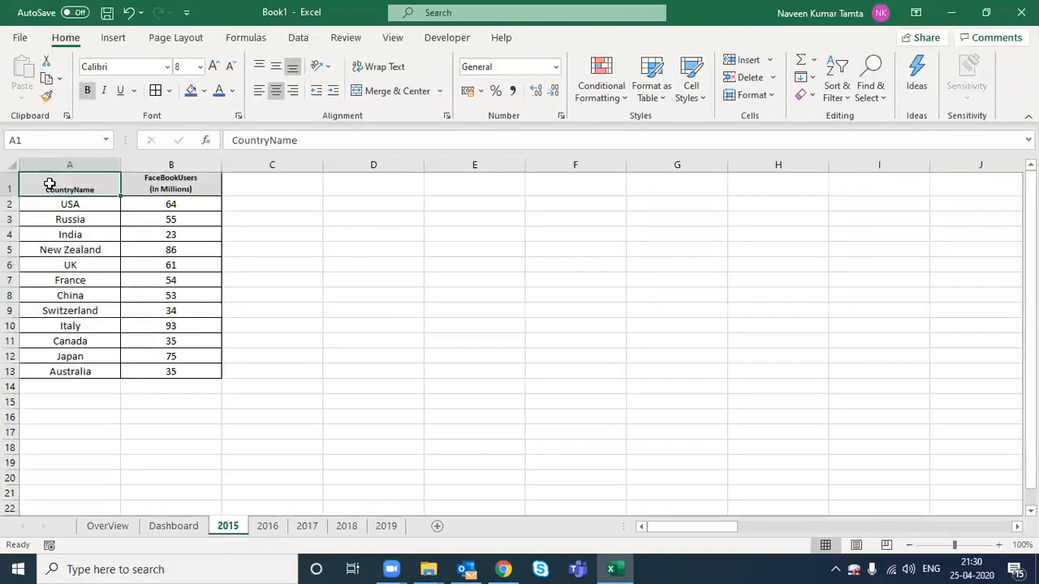
left_click(158, 189, "shift")
left_click(158, 188)
left_click(90, 185)
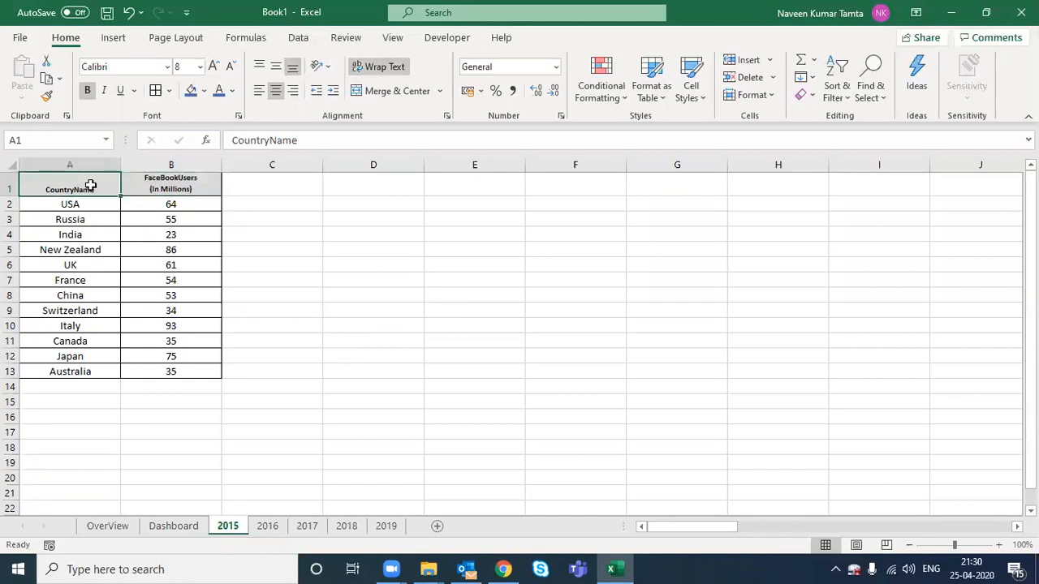
left_click(273, 529)
left_click(312, 527)
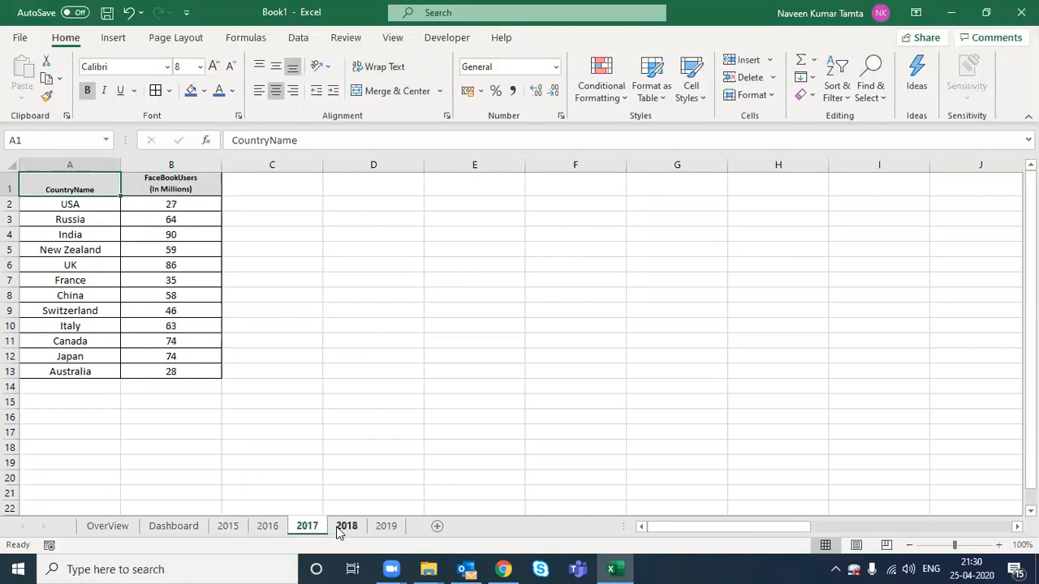
left_click(339, 529)
left_click(386, 529)
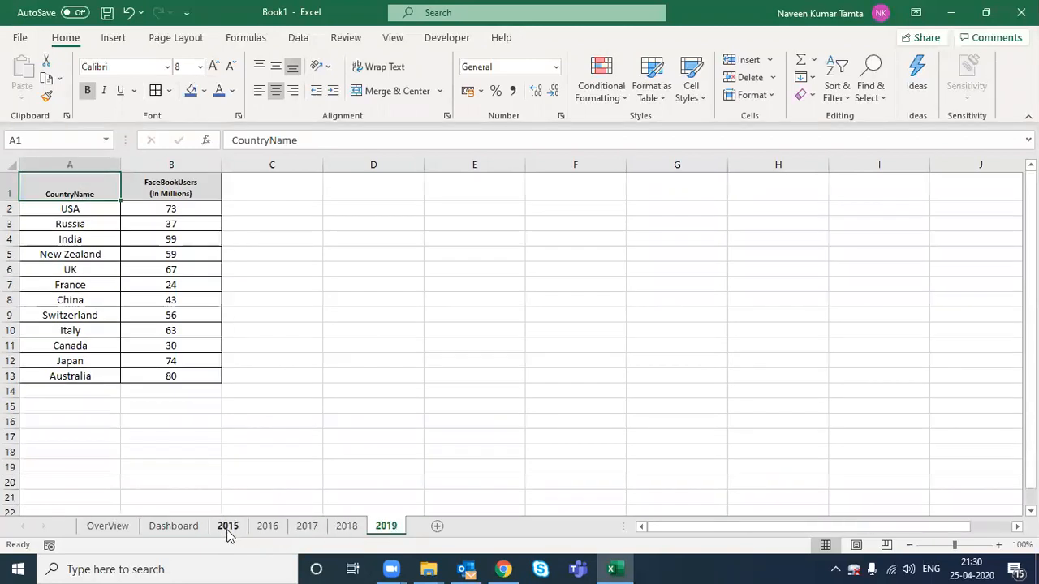
left_click(228, 529)
left_click_drag(172, 531, 167, 535)
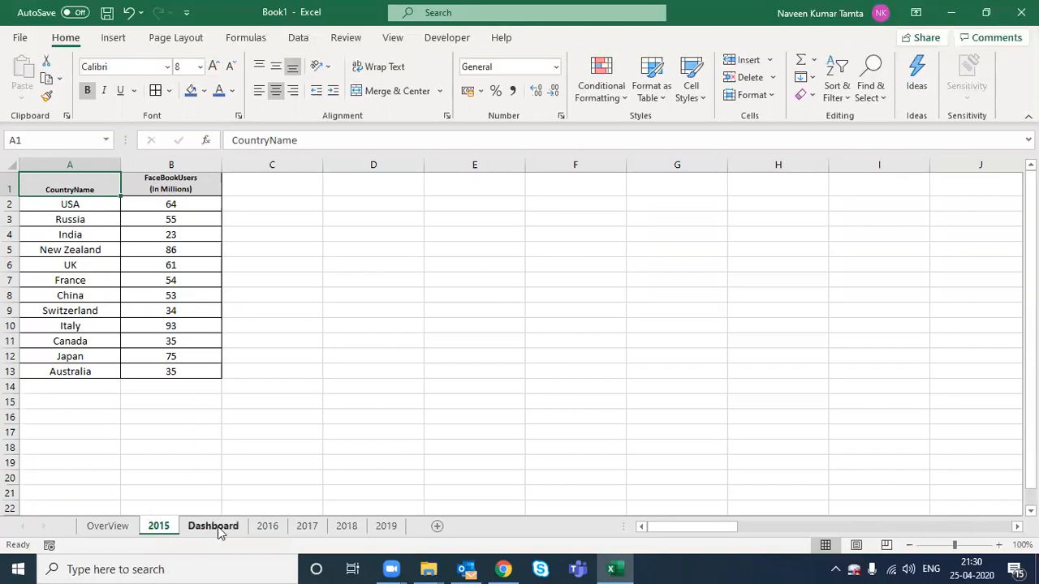
left_click_drag(218, 531, 174, 527)
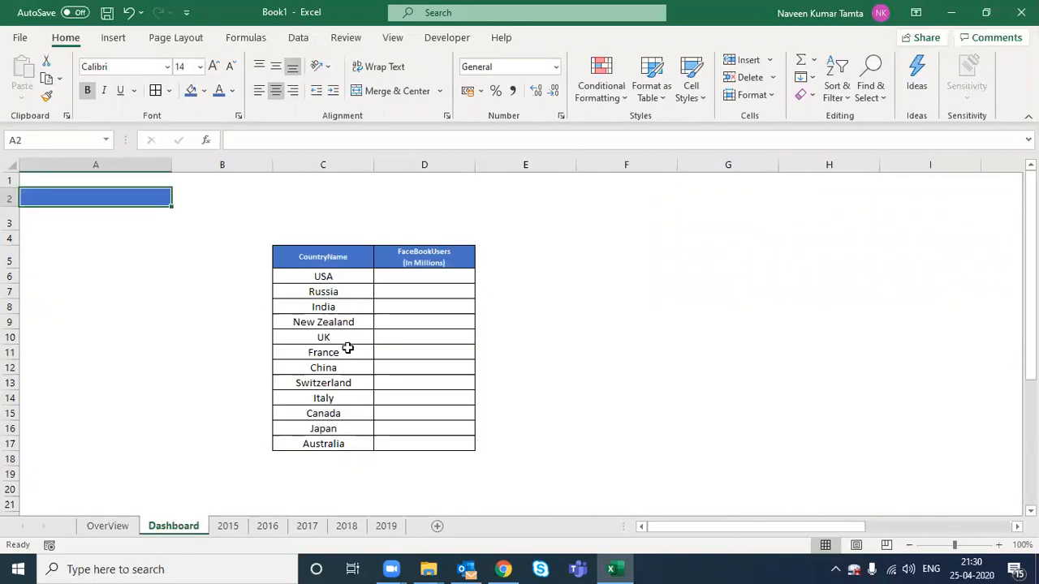
Step: Review the Facebook user figures on the 2015, 2016 and 2017 sheets and return to the Dashboard sheet
left_click(230, 529)
left_click(266, 527)
left_click(230, 529)
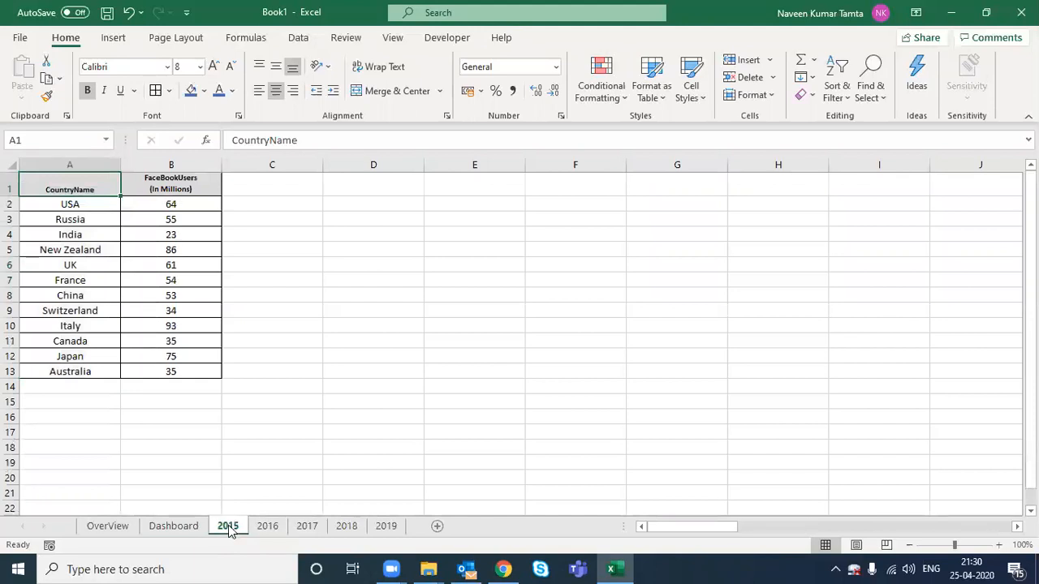
left_click(268, 529)
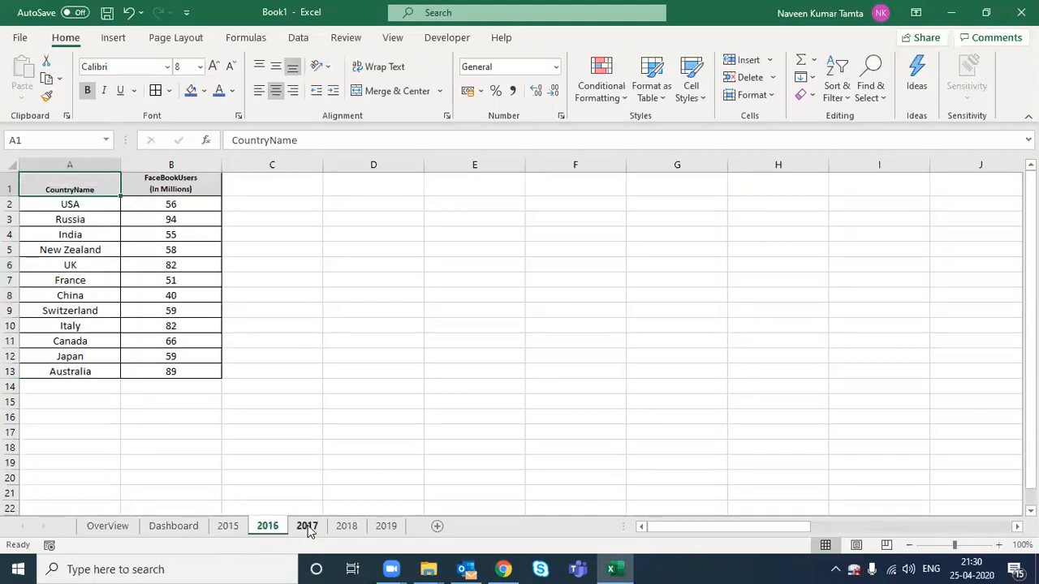
left_click(306, 527)
left_click(234, 528)
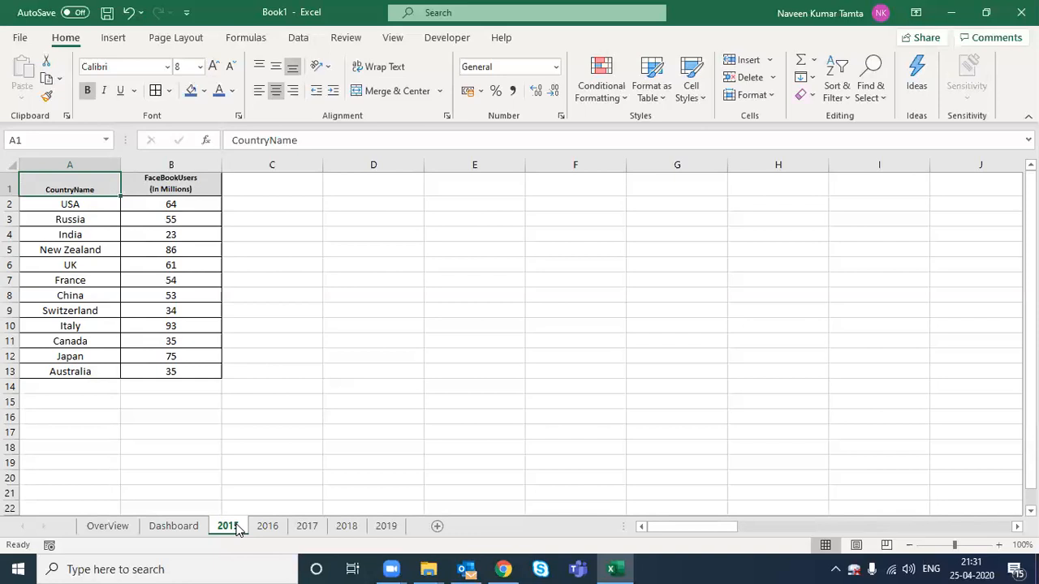
key("ctrl+Page_Up")
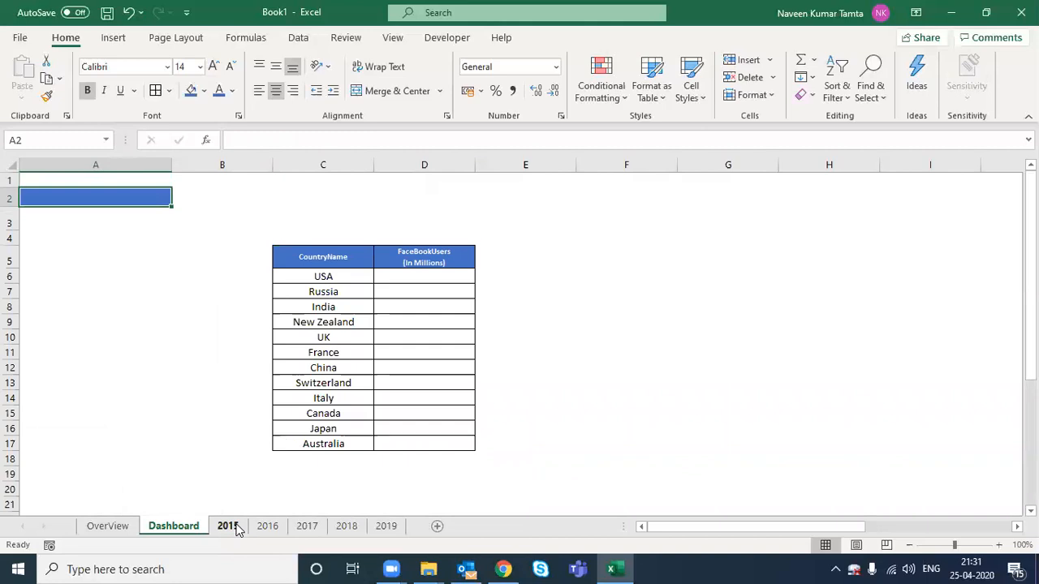
left_click(228, 526)
key("ctrl+a")
key("ctrl+c")
key("ctrl+Page_Up")
key("Escape")
Step: Compare the Dashboard table starting at C5 with the country and Facebook user table on the 2015 sheet
key("Down")
key("Down")
key("Right")
key("Right")
key("Right")
key("Right")
key("Right")
key("Right")
key("Left")
key("Left")
key("Left")
key("Left")
key("Left")
key("Down")
key("Right")
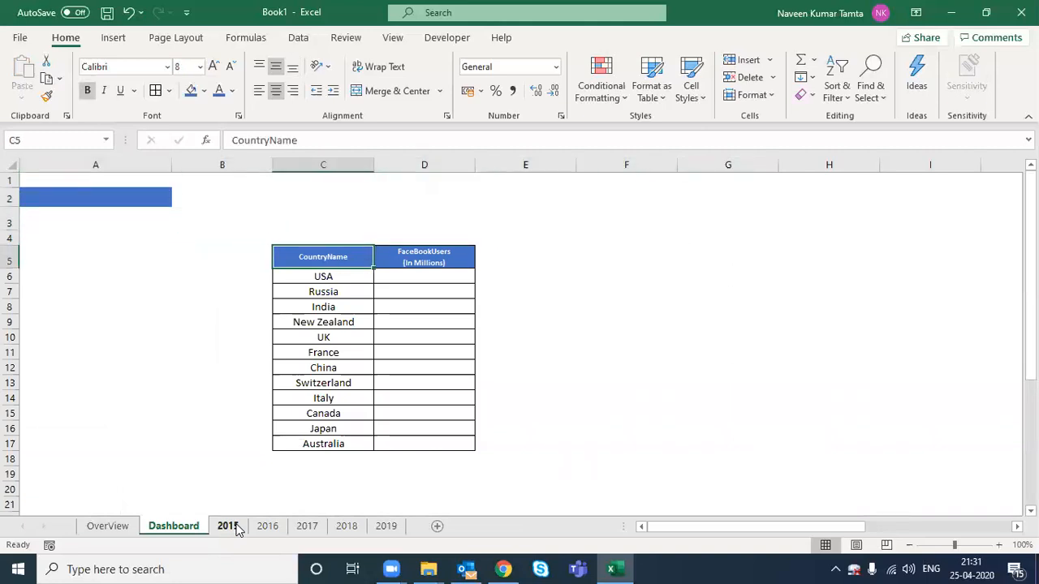
key("shift+Right")
key("shift+Down")
key("shift+Down")
key("shift+Down")
key("shift+Down")
key("shift+Down")
key("shift+Down")
key("shift+Down")
key("shift+Down")
key("shift+Down")
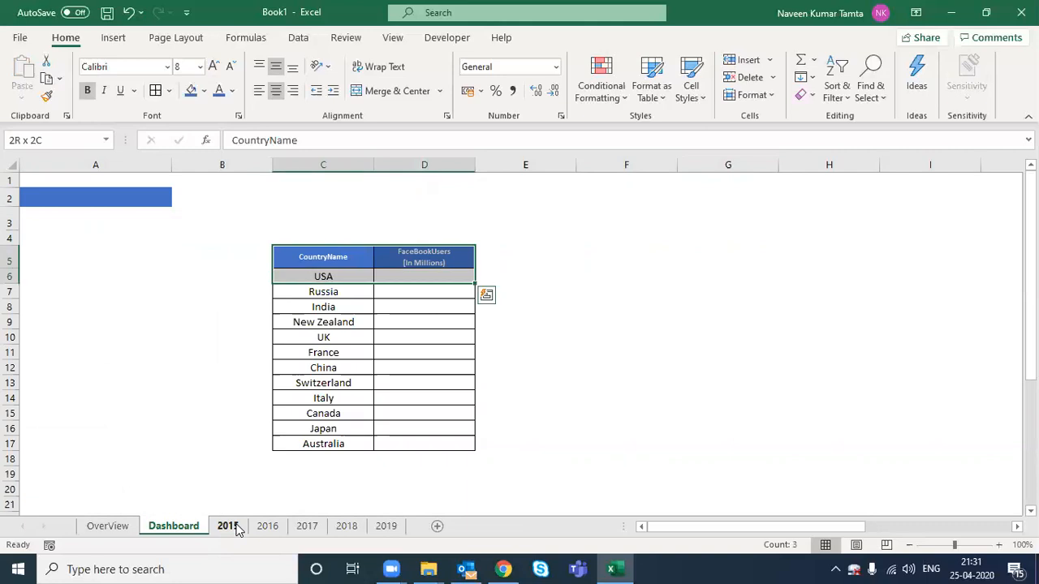
left_click(228, 525)
key("ctrl+a")
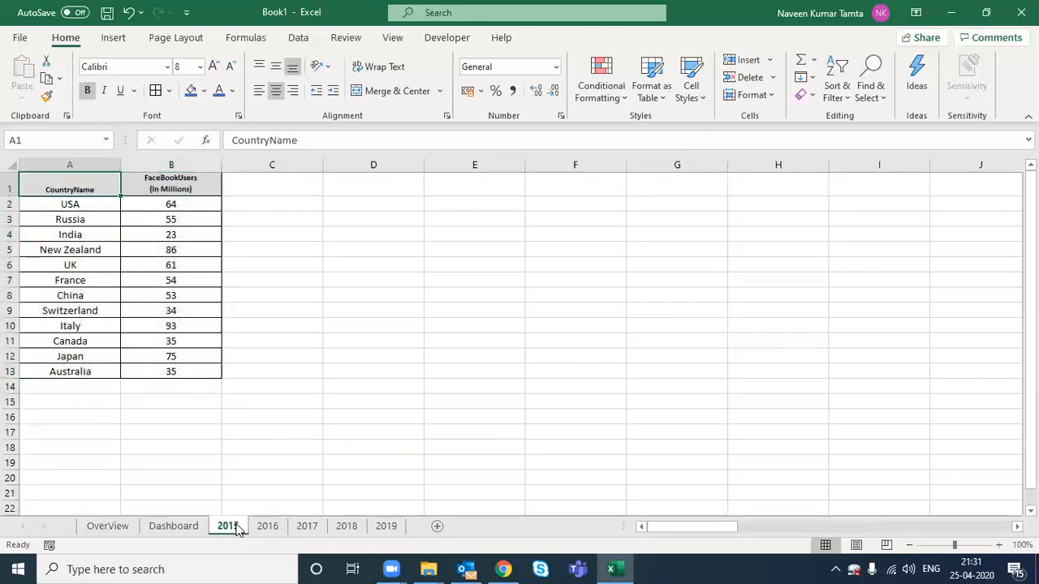
Step: Enter the syntax note VLOOKUP(LOOKVALUE_TABLE_ARRAY_COL_INDEX_NUMBER, RANGE_LOOKUP) as plain text in cell E4 of the Dashboard sheet
key("ctrl+Page_Up")
key("Right")
key("Right")
key("Right")
key("Right")
key("Up")
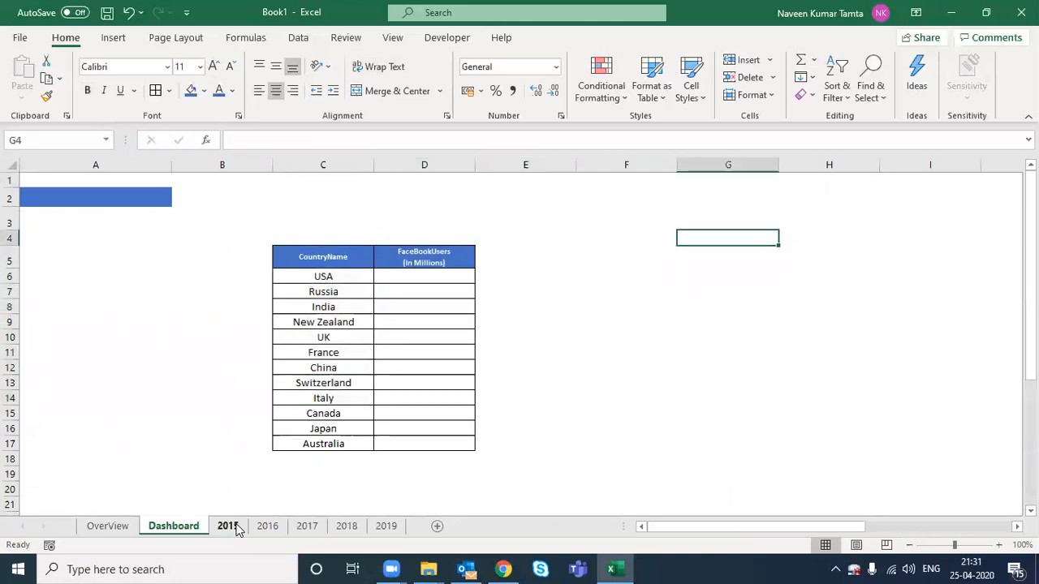
key("Left")
key("Left")
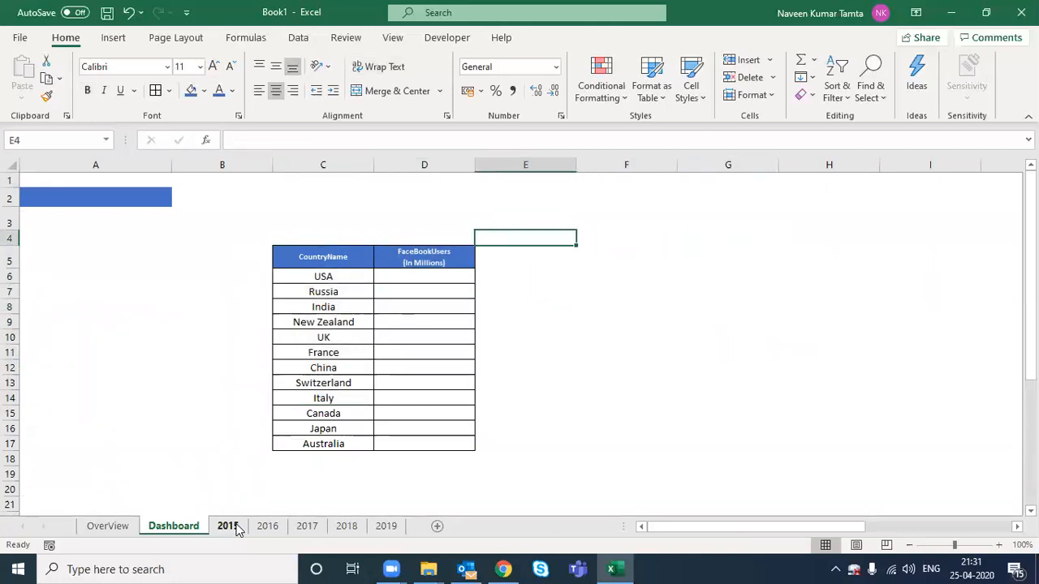
type("'")
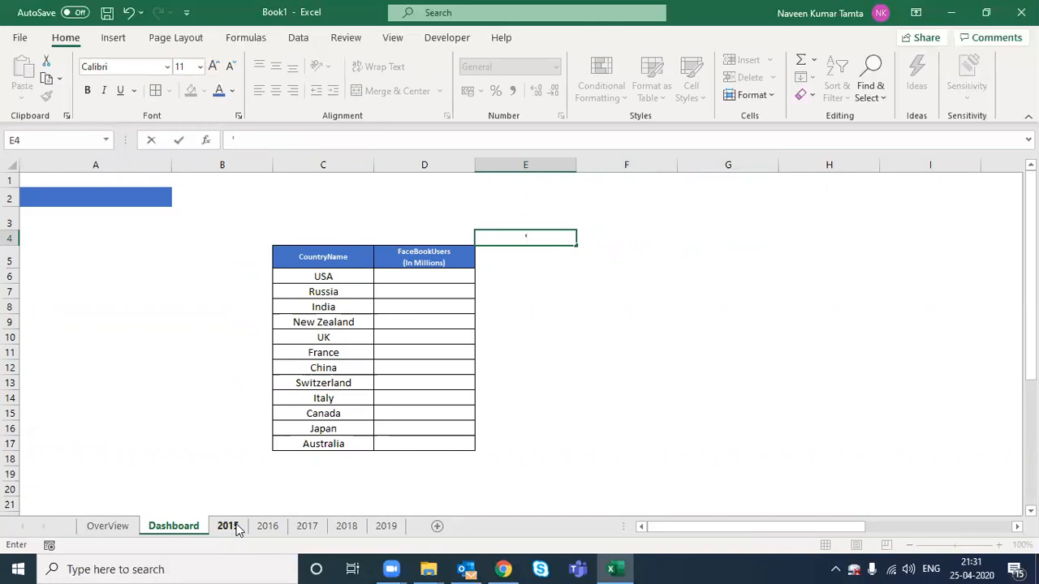
type("VLOOKUP")
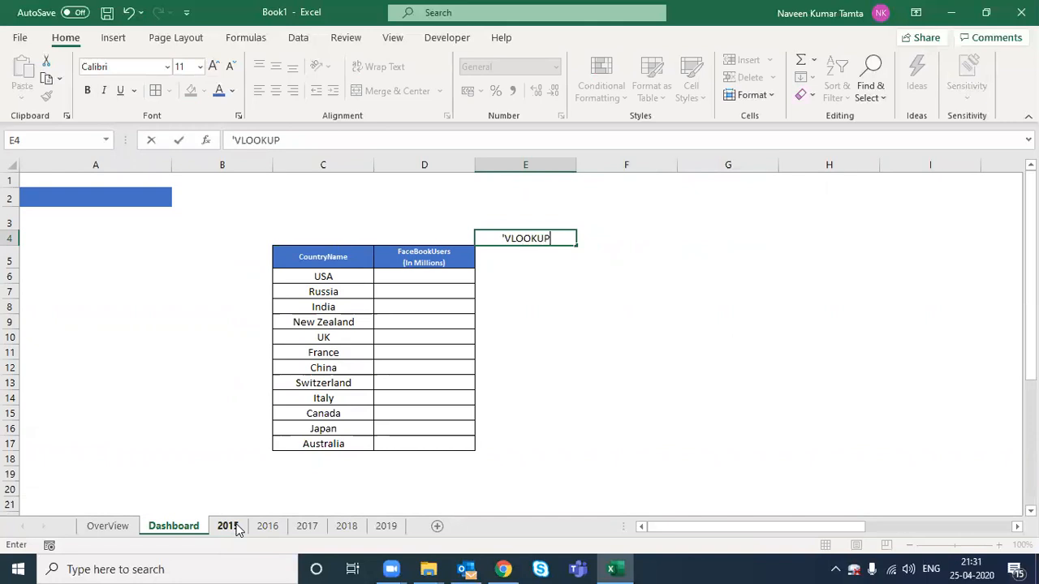
type("(LOO")
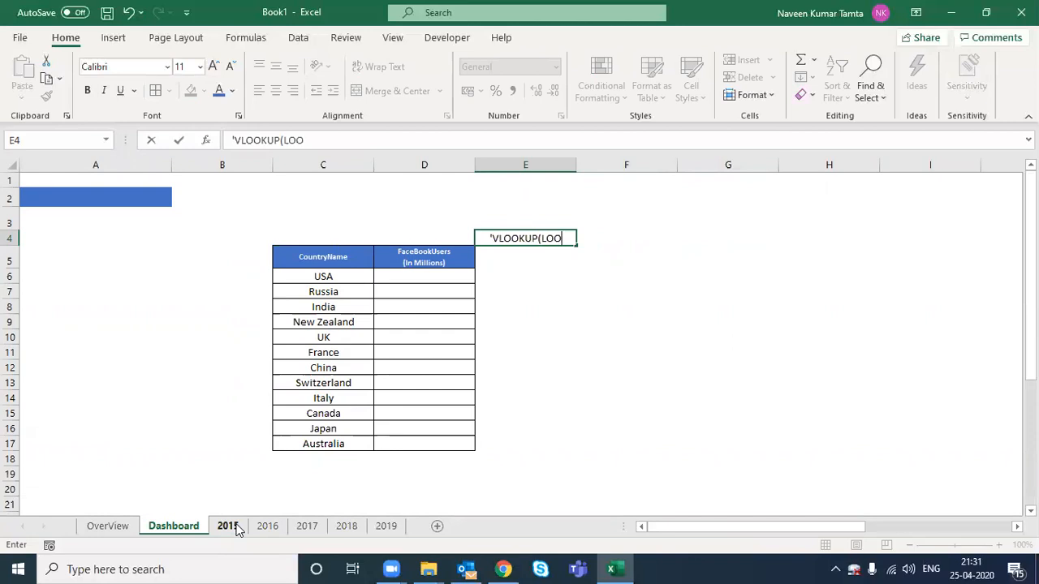
type("KVALU")
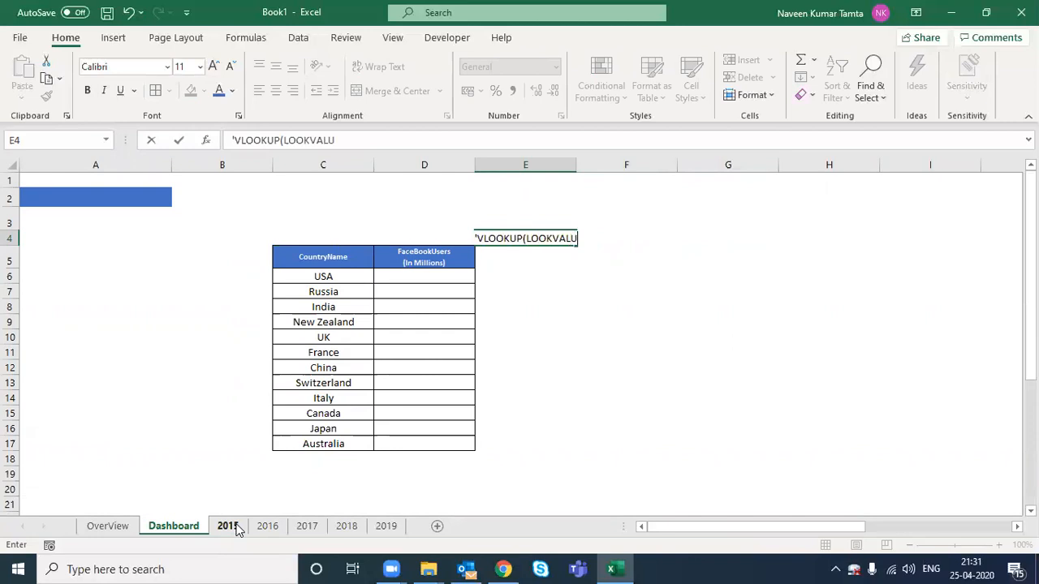
type("E_TABLE")
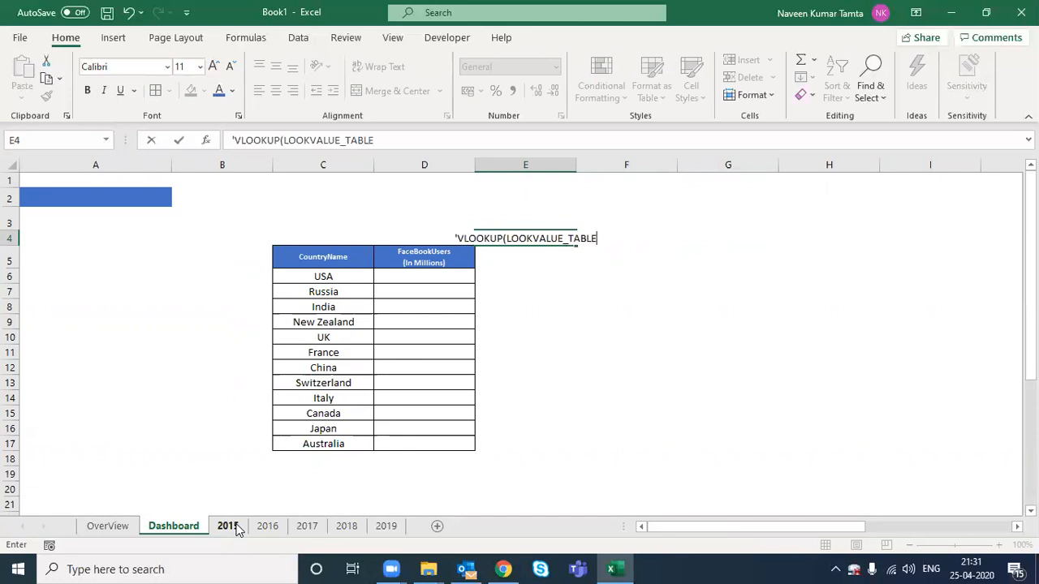
type("_ARRAY")
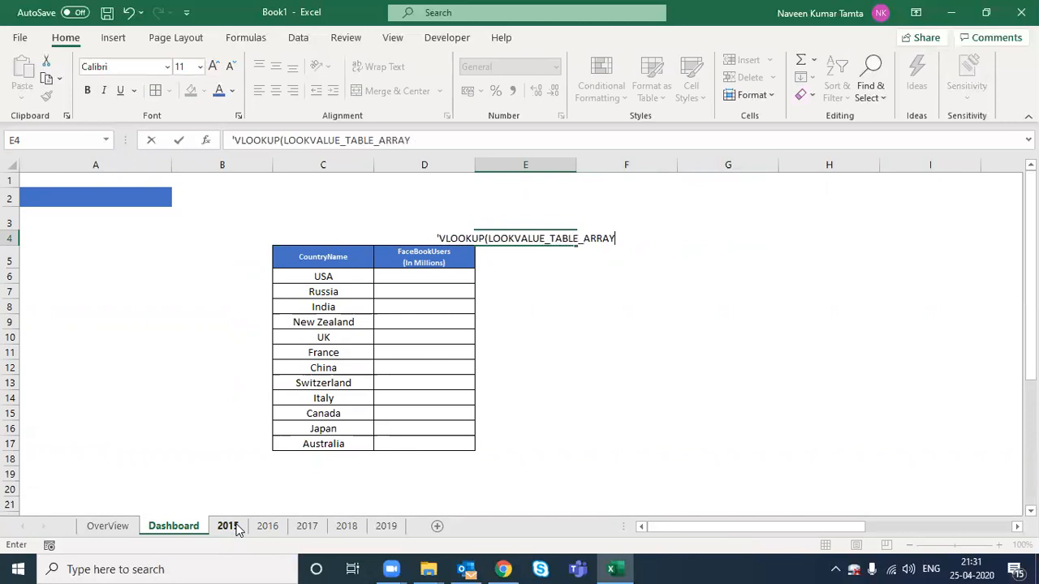
type("_")
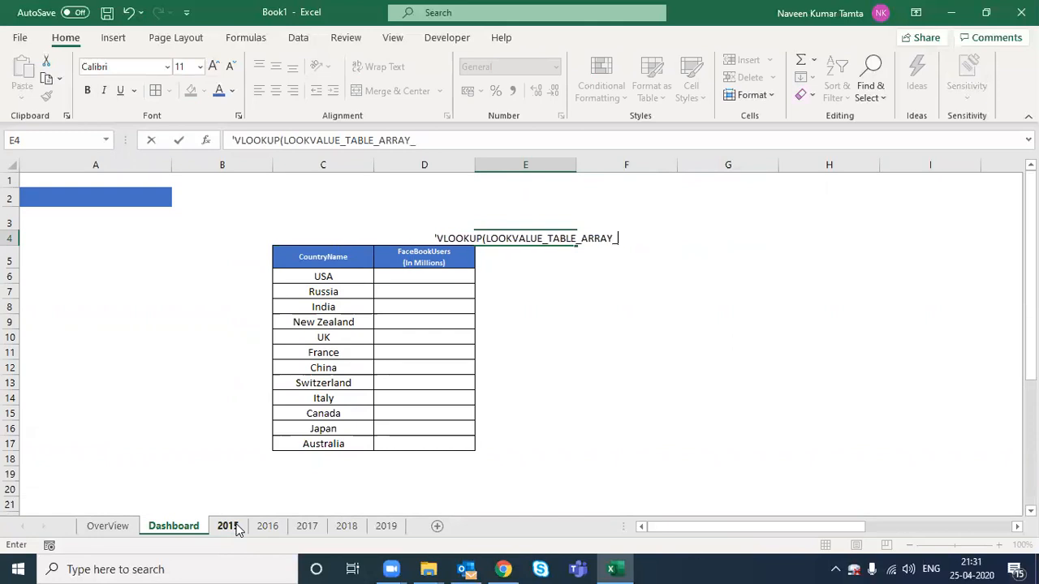
type("COL_IND")
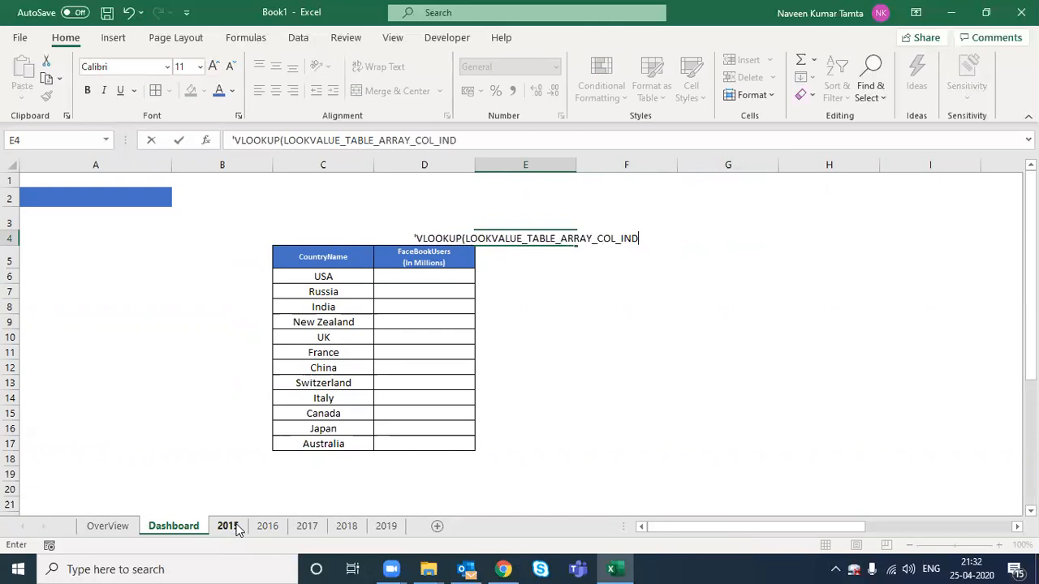
type("EX_NUM")
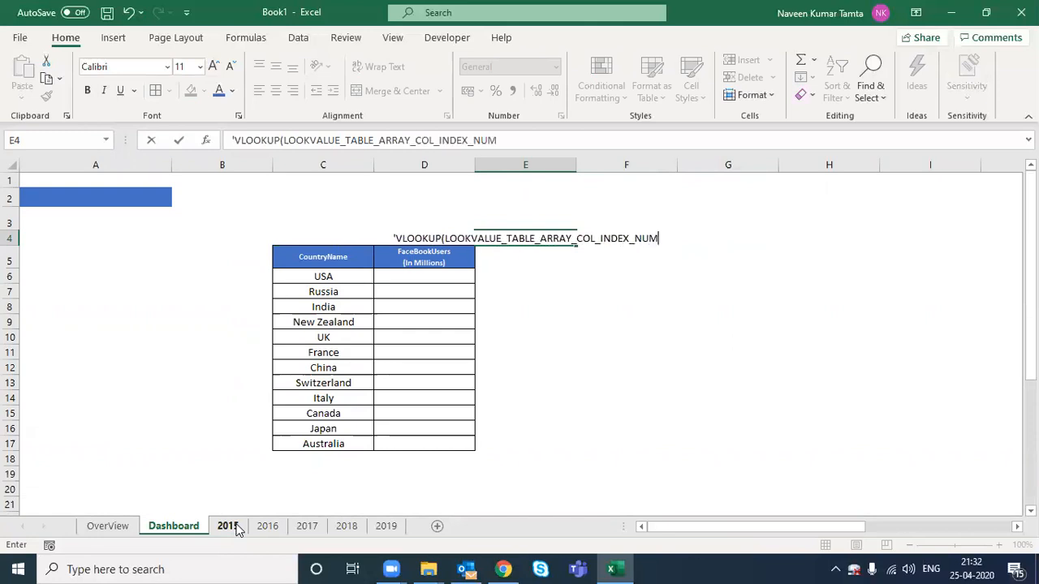
type("BER,")
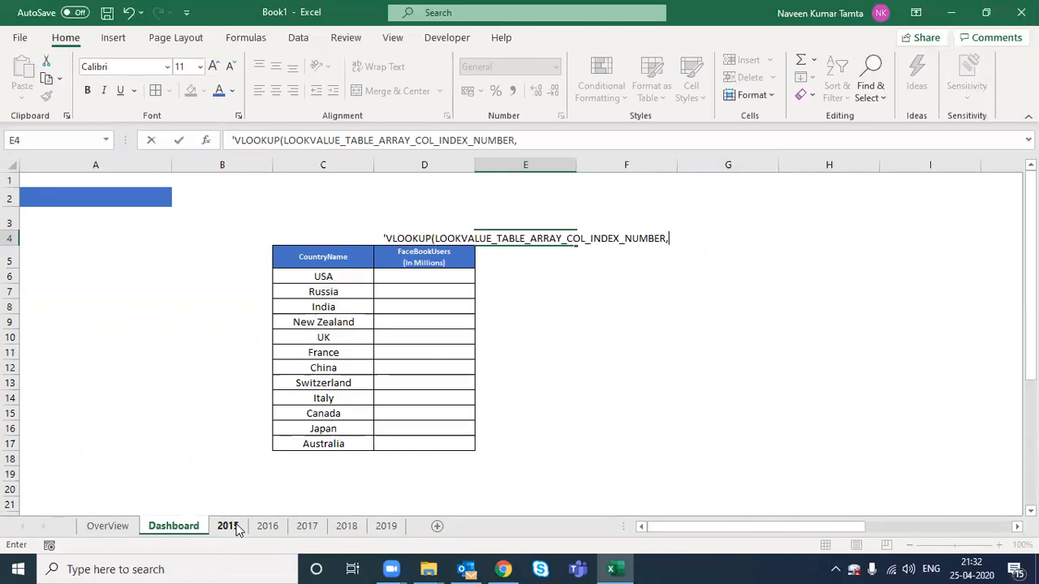
type(" rANGE")
key("BackSpace")
key("BackSpace")
key("BackSpace")
key("BackSpace")
key("BackSpace")
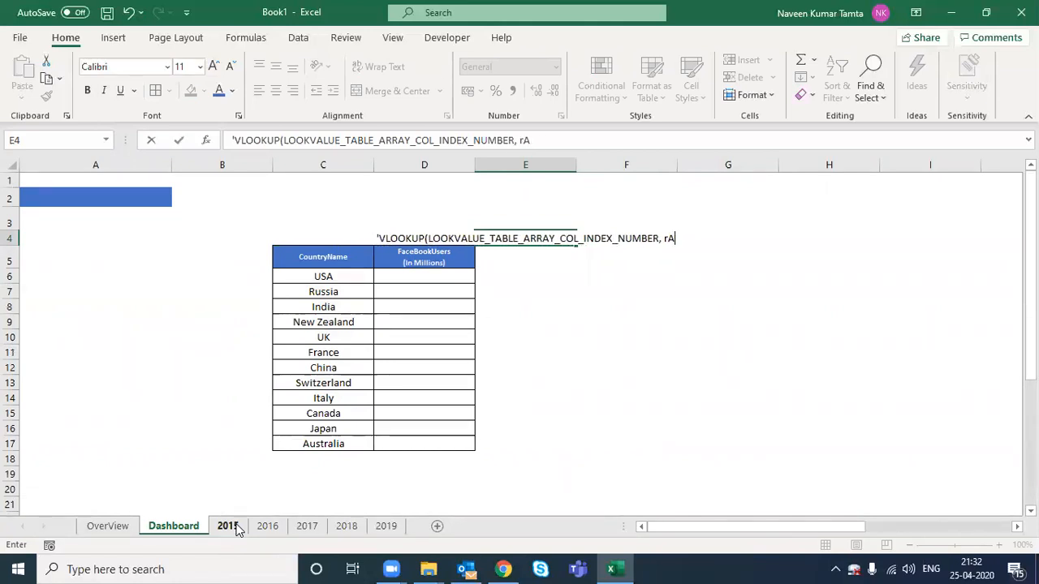
type("RANGE")
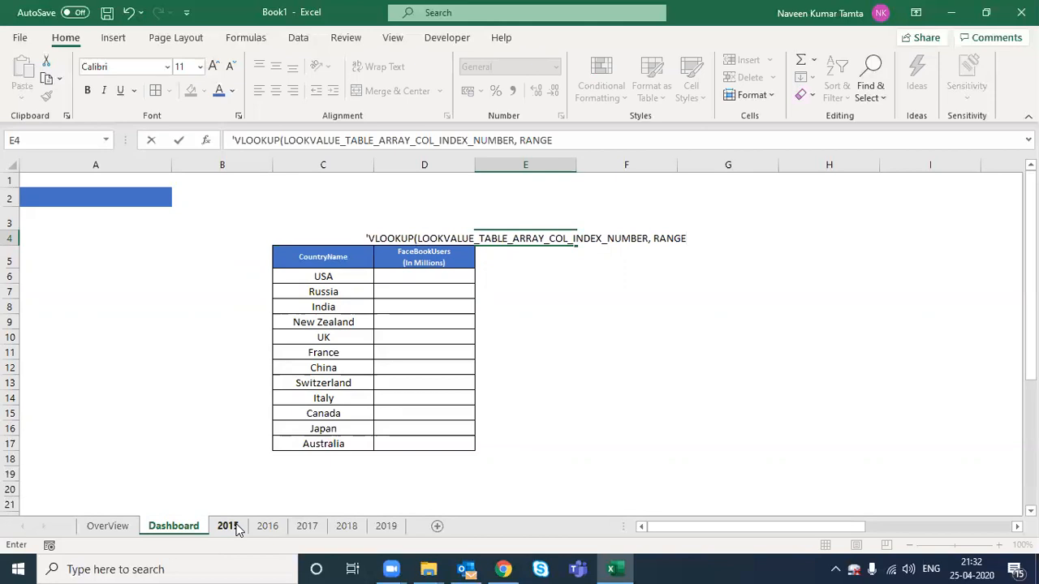
type("_LOOKUP")
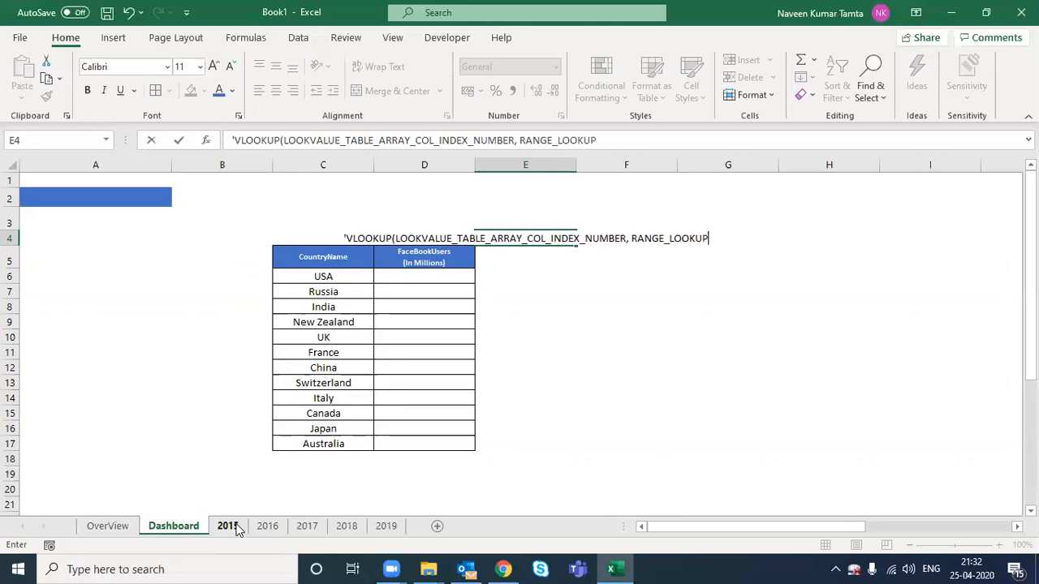
type(")")
key("Up")
key("Down")
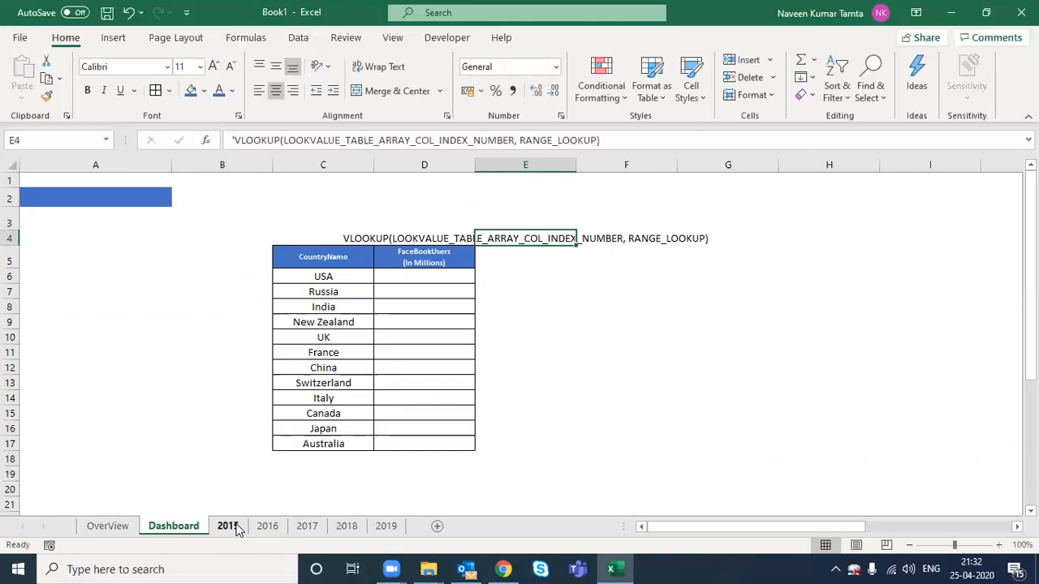
Step: Move the VLOOKUP syntax note from cell E4 to cell G4
key("ctrl+x")
key("Right")
key("Right")
key("Return")
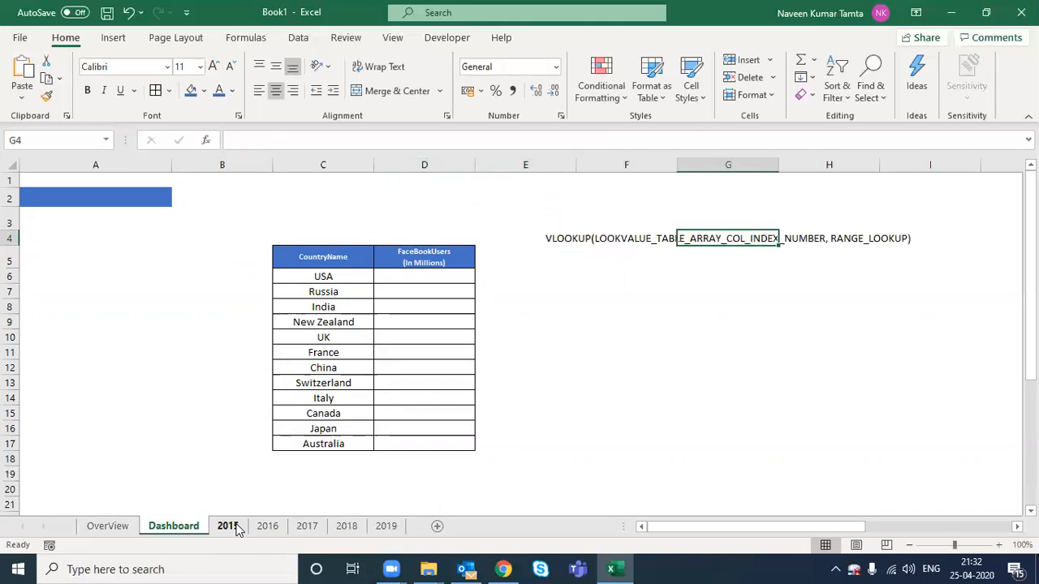
key("Left")
key("Left")
key("Right")
key("Right")
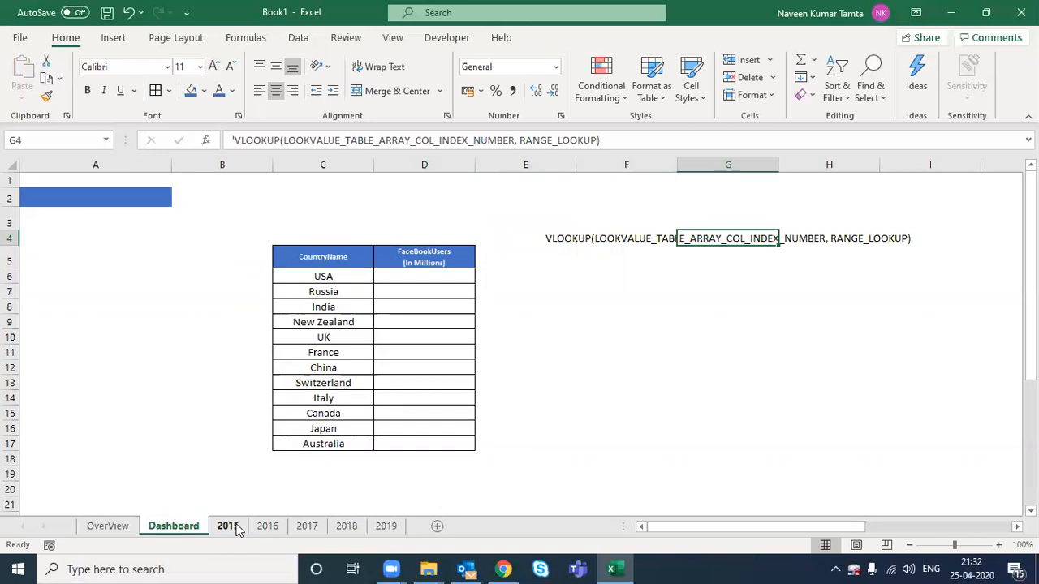
Step: Make the VLOOKUP syntax note in cell G4 bold
key("ctrl+b")
key("Left")
key("Left")
key("Right")
key("Right")
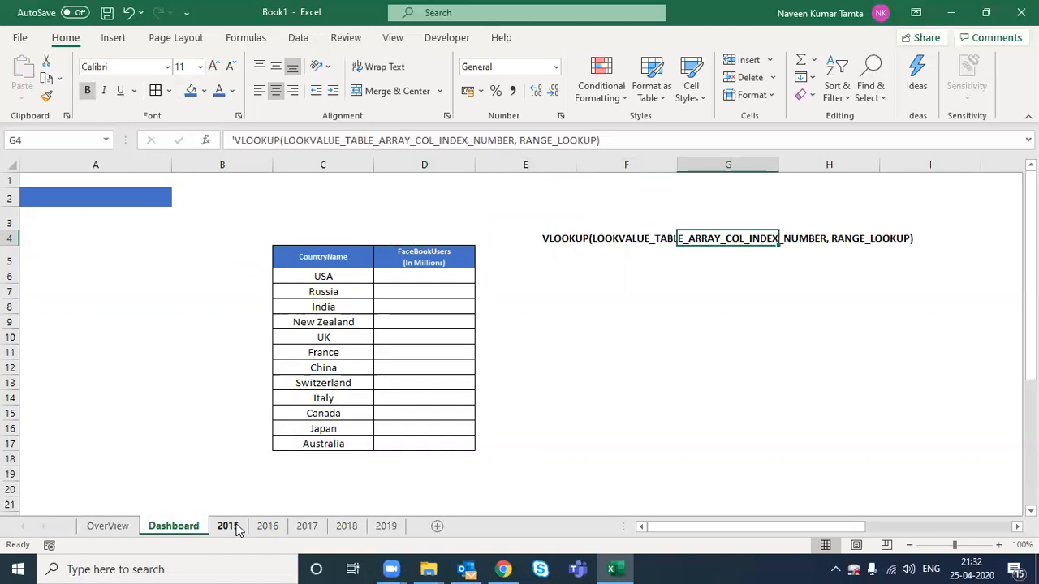
key("Left")
key("Left")
key("Right")
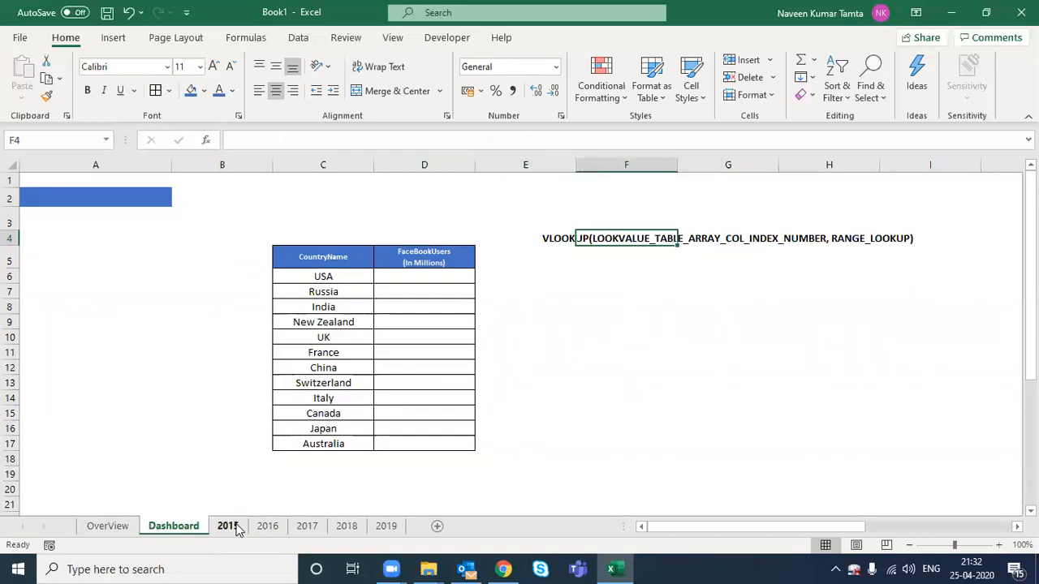
Step: Delete the VLOOKUP syntax note from cell G4 of the Dashboard sheet
key("Right")
key("Left")
key("Right")
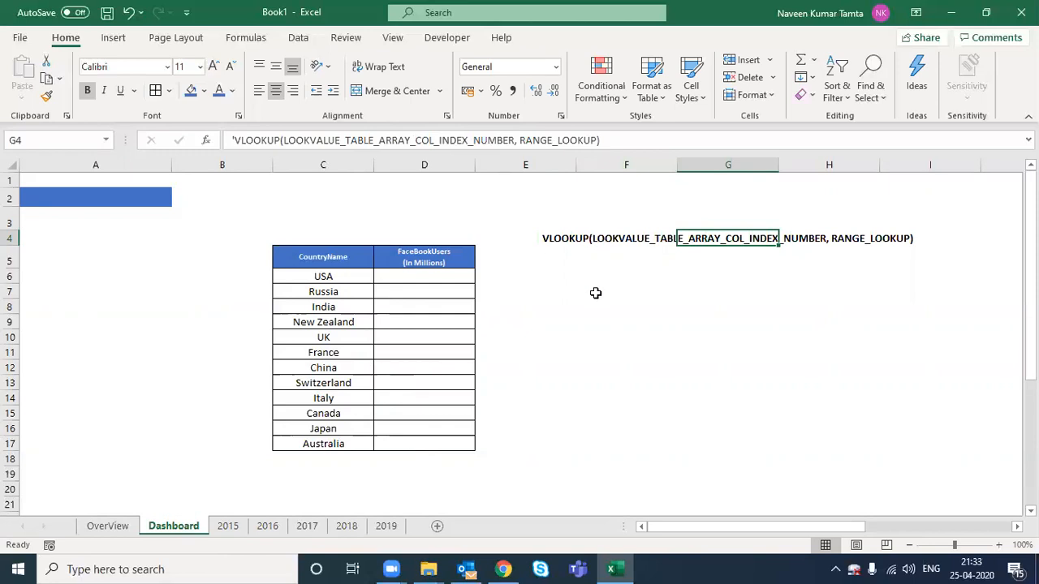
key("Left")
key("Right")
key("Delete")
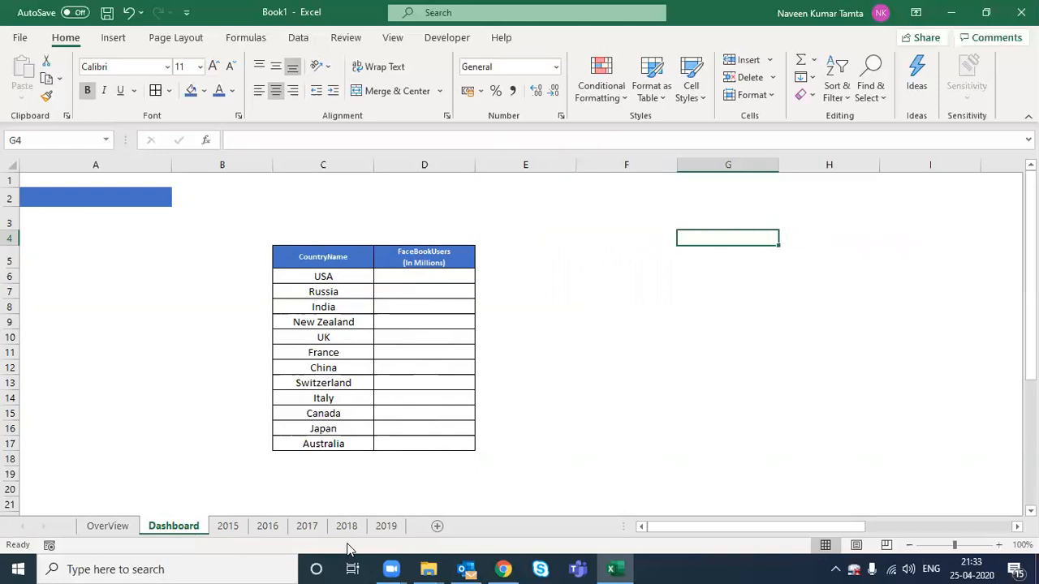
Step: Review the CountryName and FaceBookUsers columns of the Dashboard table starting at C5
key("Left")
key("Left")
key("Left")
key("Left")
key("Down")
key("Down")
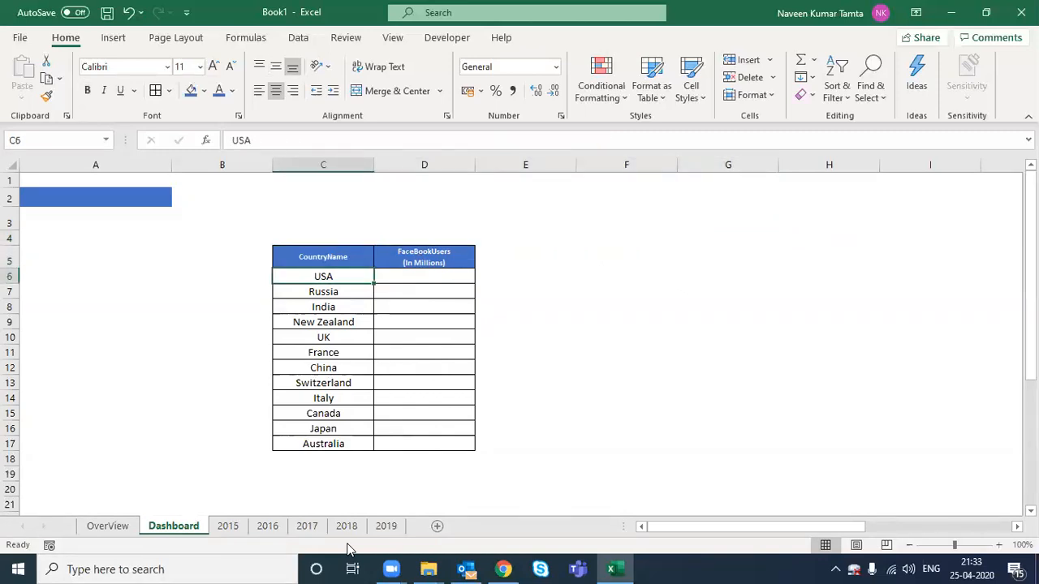
key("Right")
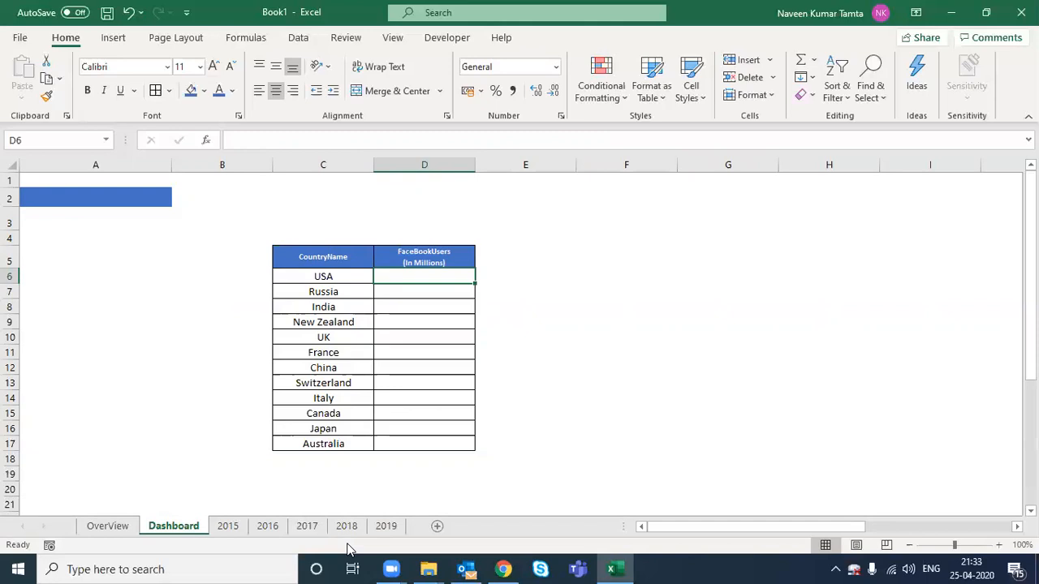
key("Up")
key("Left")
key("shift+Right")
key("ctrl+shift+Down")
key("Up")
key("Down")
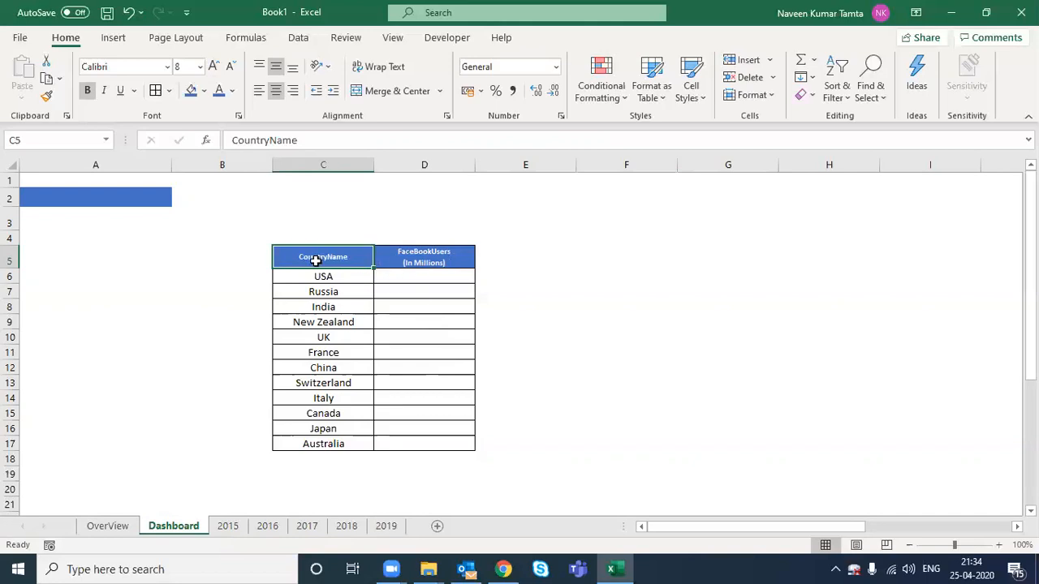
Step: Add list data validation to cell A2 with the source values 2015,2016,2017,2018,2019
left_click(120, 196)
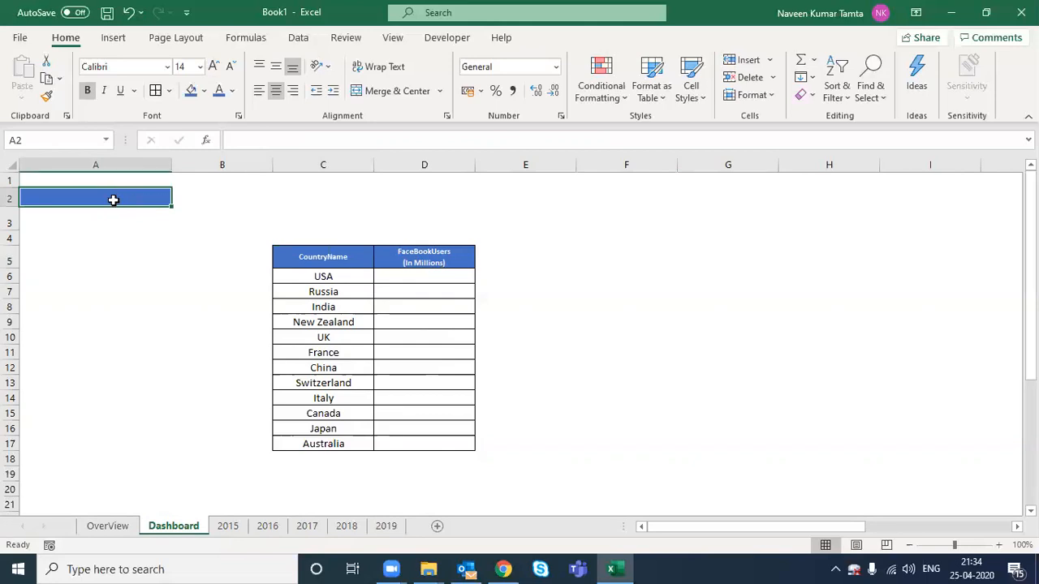
left_click(302, 38)
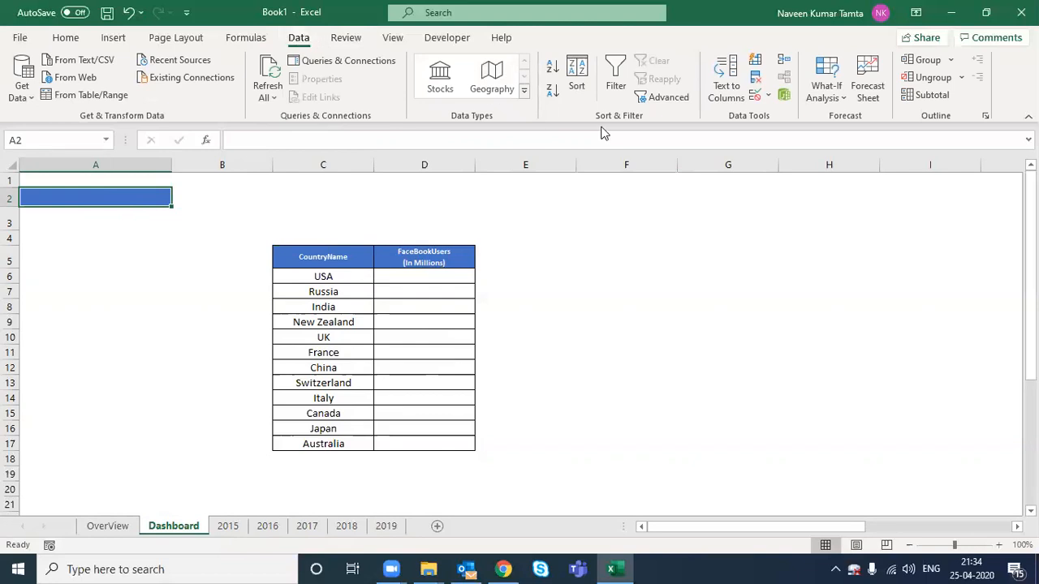
left_click(768, 96)
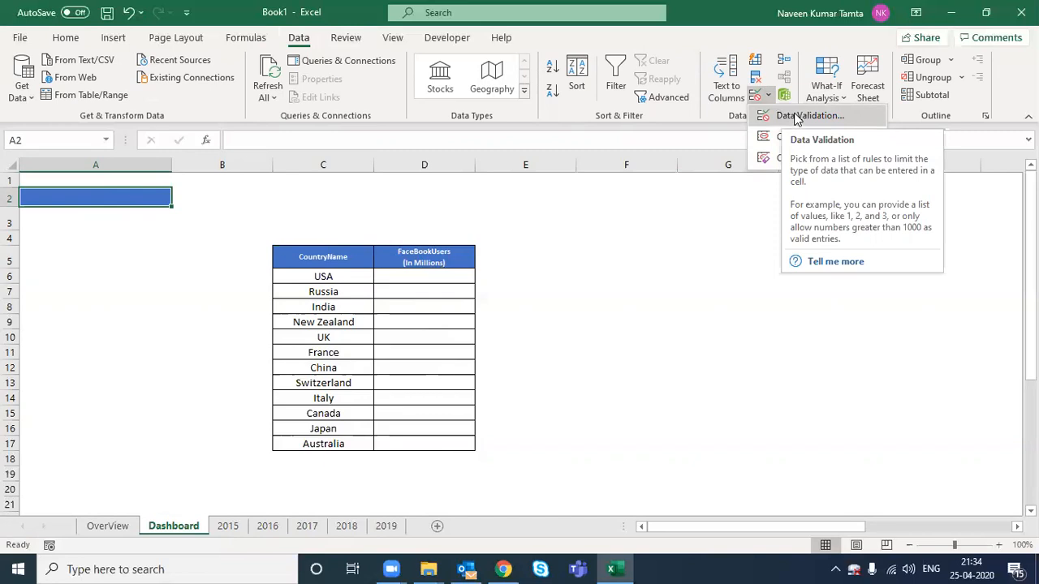
left_click(799, 116)
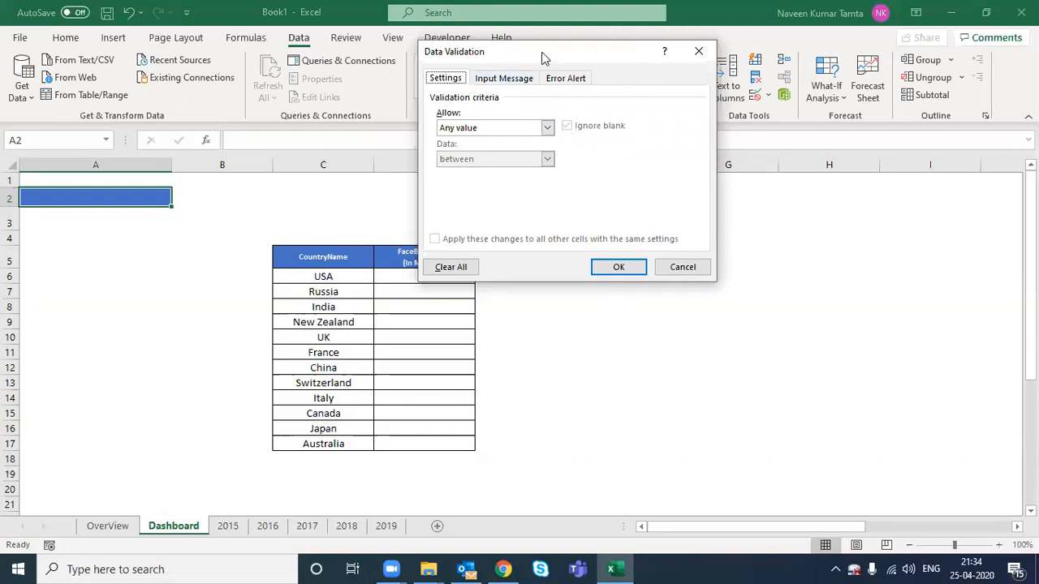
left_click_drag(536, 56, 636, 144)
left_click(579, 221)
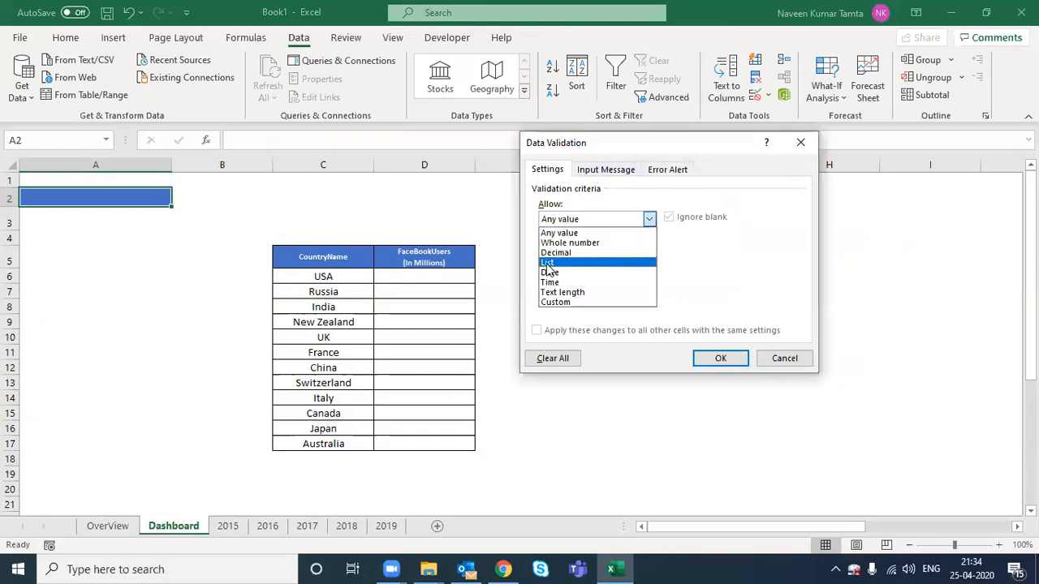
left_click(547, 263)
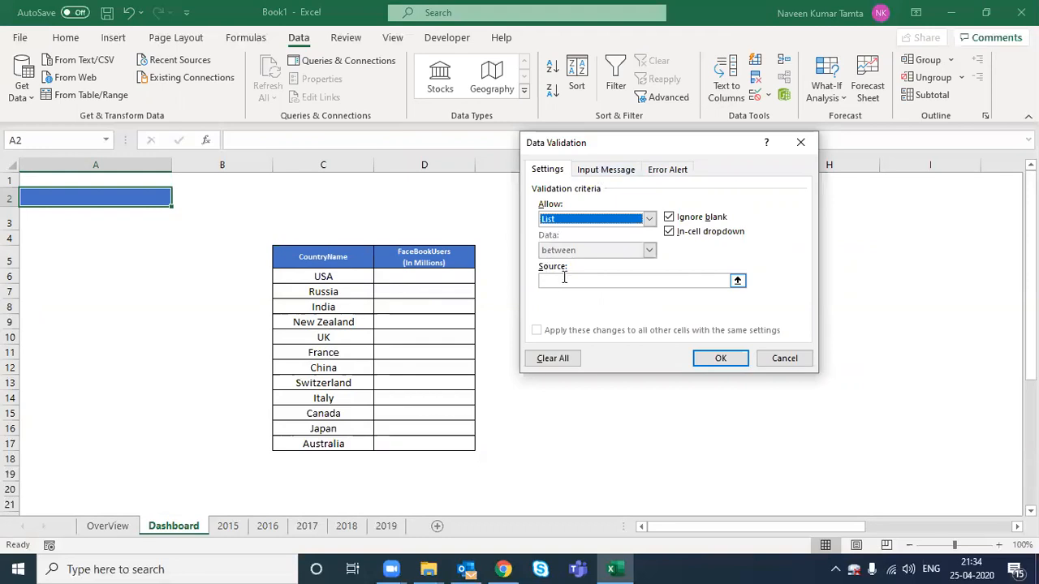
left_click(564, 278)
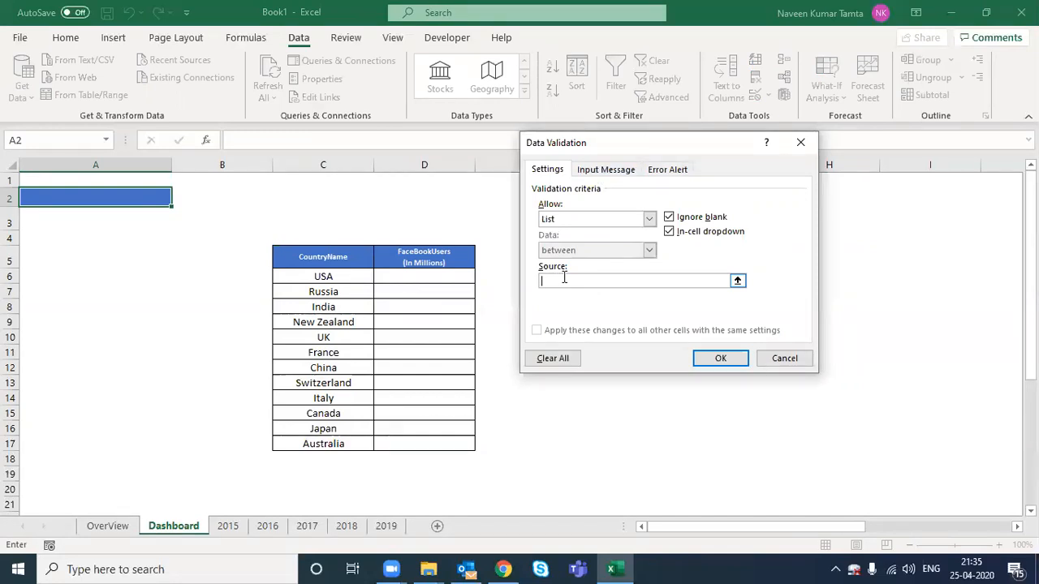
type("2015,2016,2017,2018,2019")
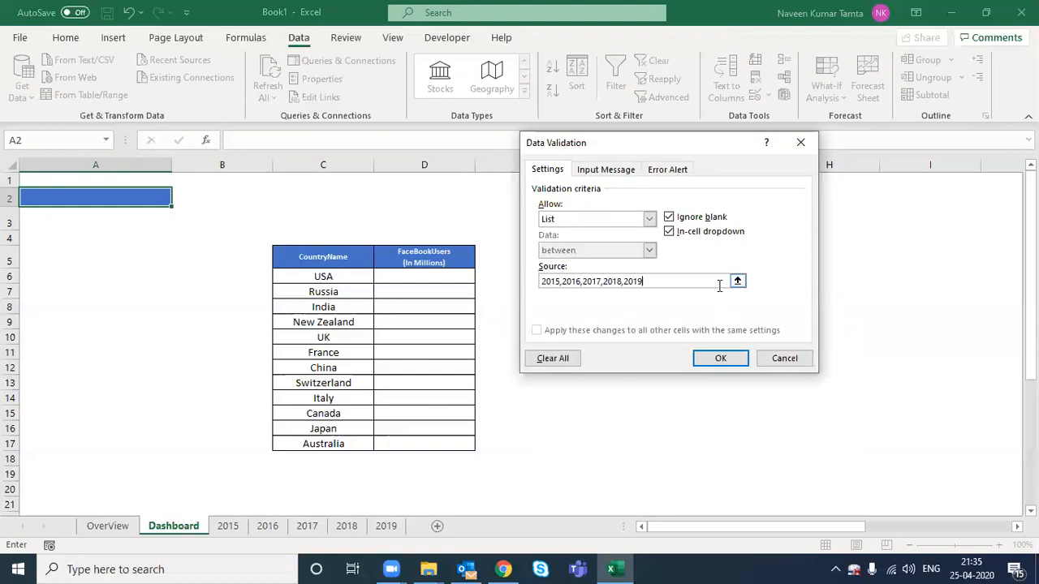
left_click(717, 359)
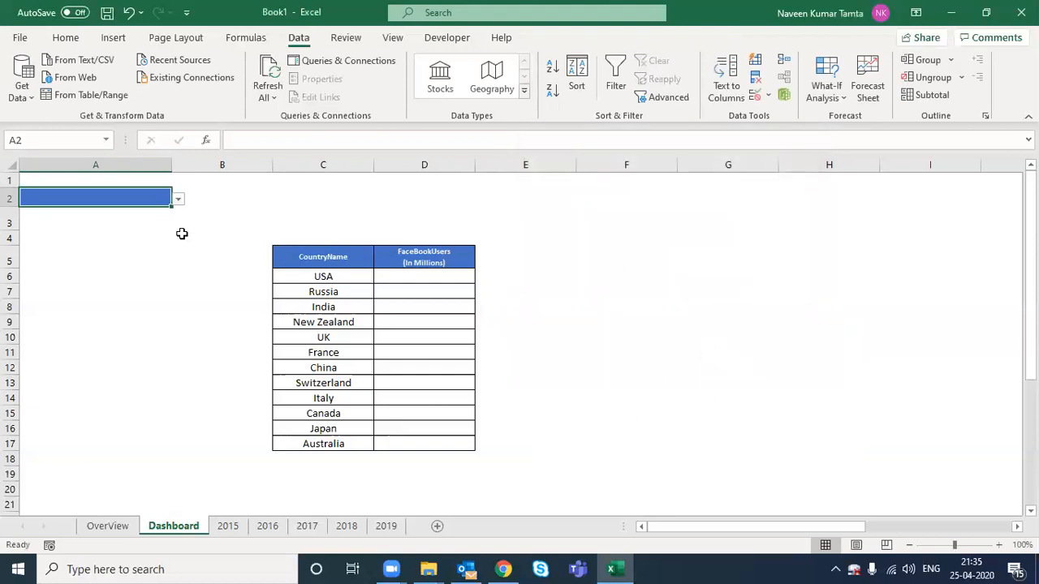
Step: Choose 2016 as the year in cell A2 from its list of allowed values
left_click(177, 200)
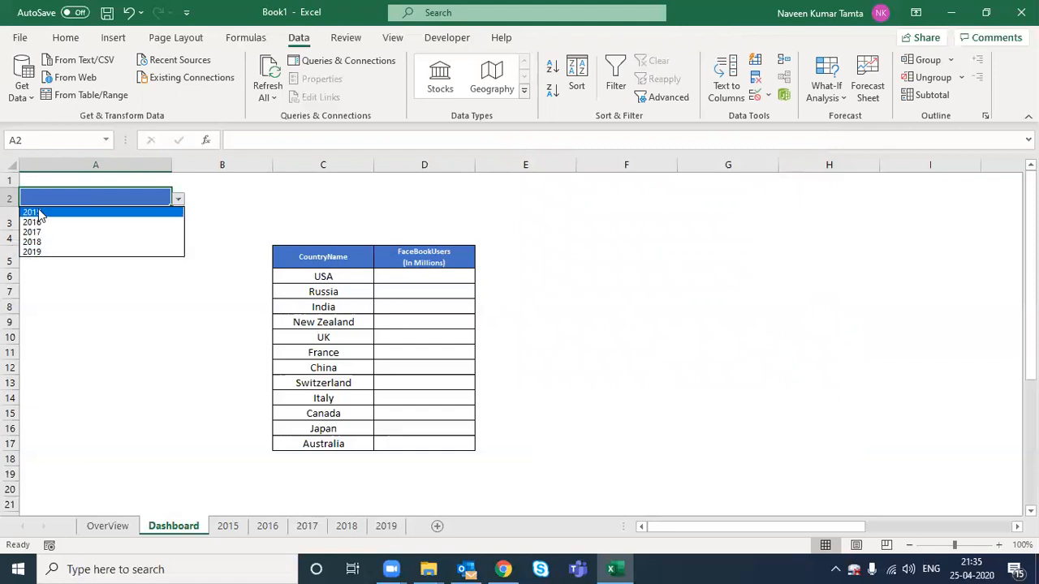
left_click(33, 223)
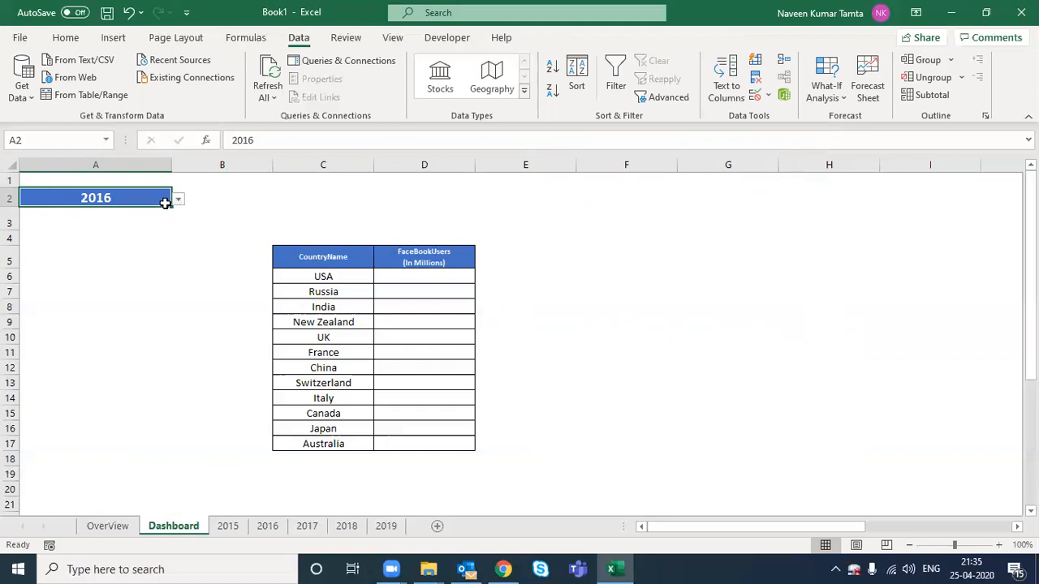
right_click(108, 198)
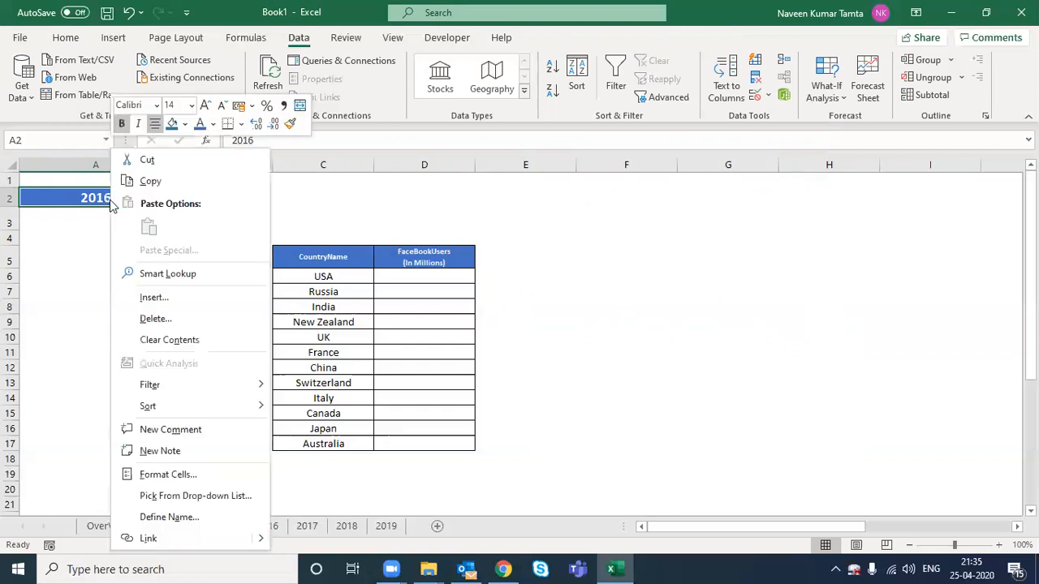
left_click(88, 198)
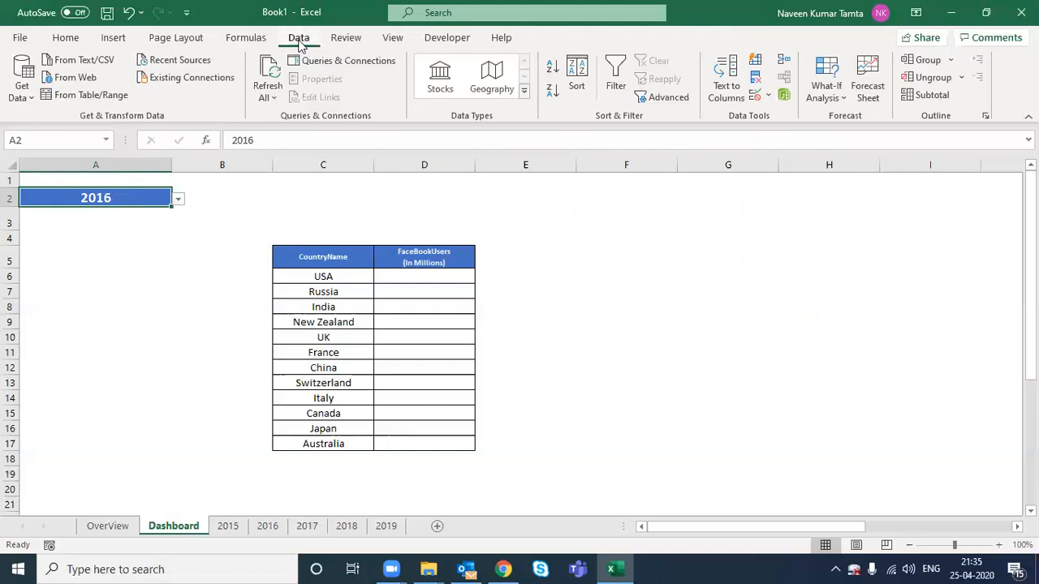
Step: Add the input message "Please Select Year from this Drop-Down Menu" to the data validation of cell A2
left_click(768, 95)
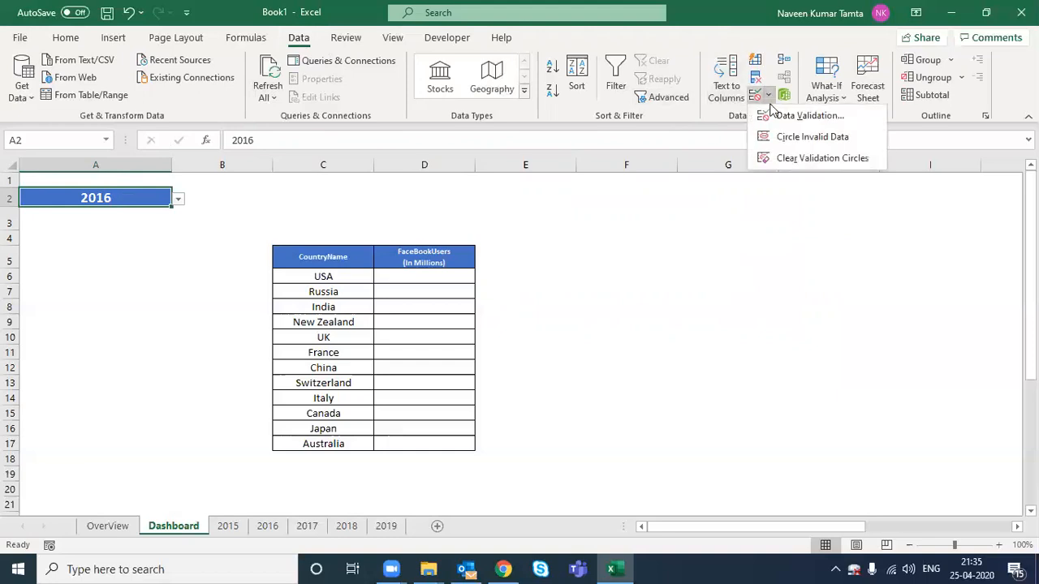
left_click(775, 115)
left_click(610, 172)
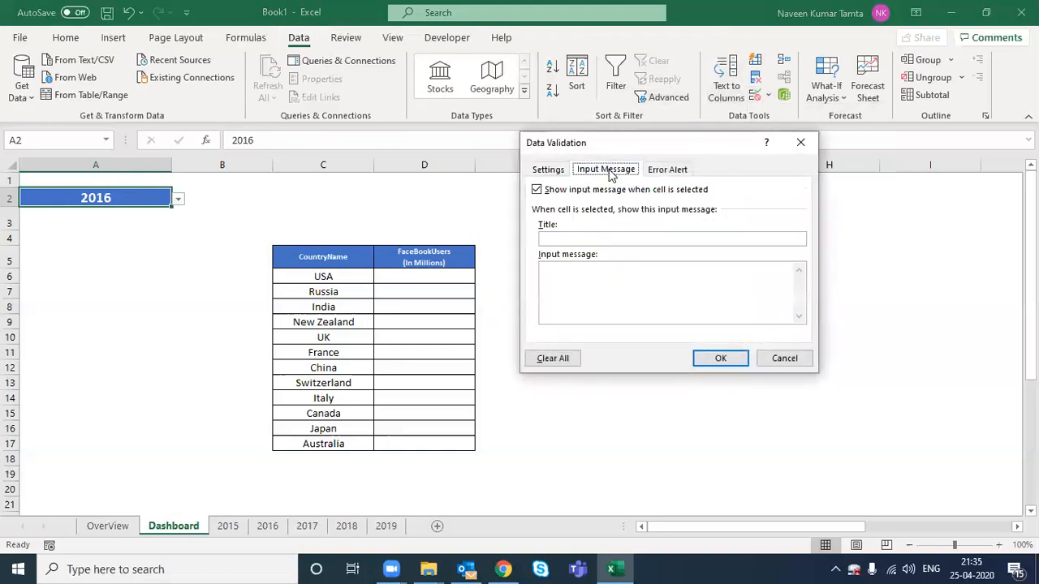
left_click(566, 271)
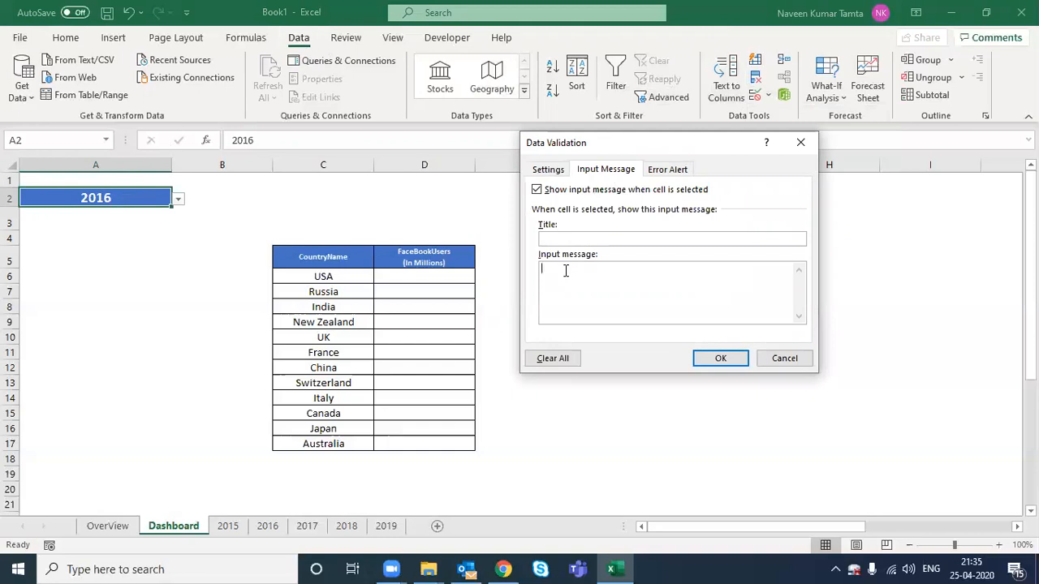
type("Please Sele")
type("ct Y")
type("from")
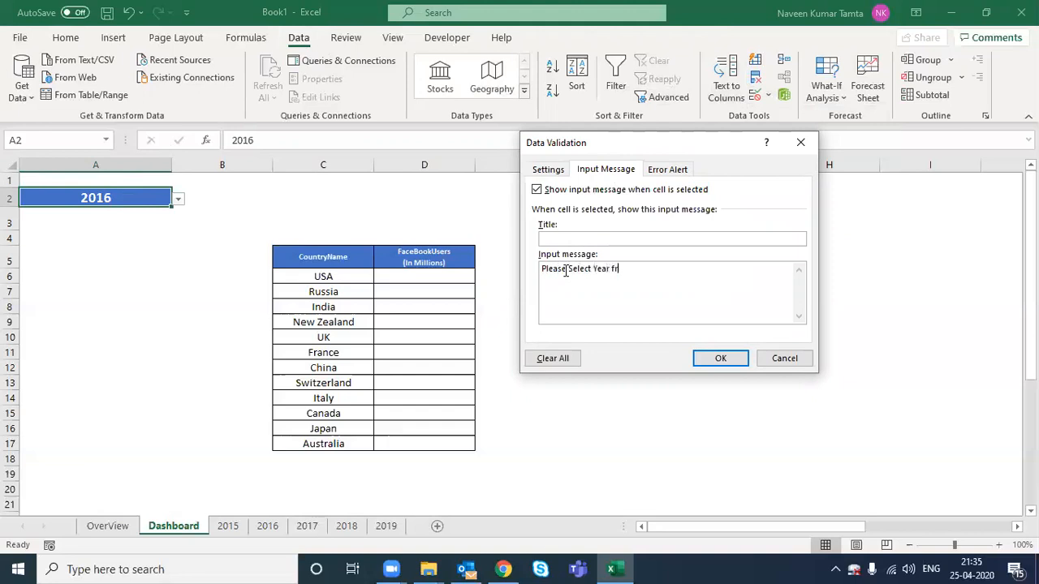
key("ctrl+shift+Left")
key("Right")
type("this Drop-Down Menu")
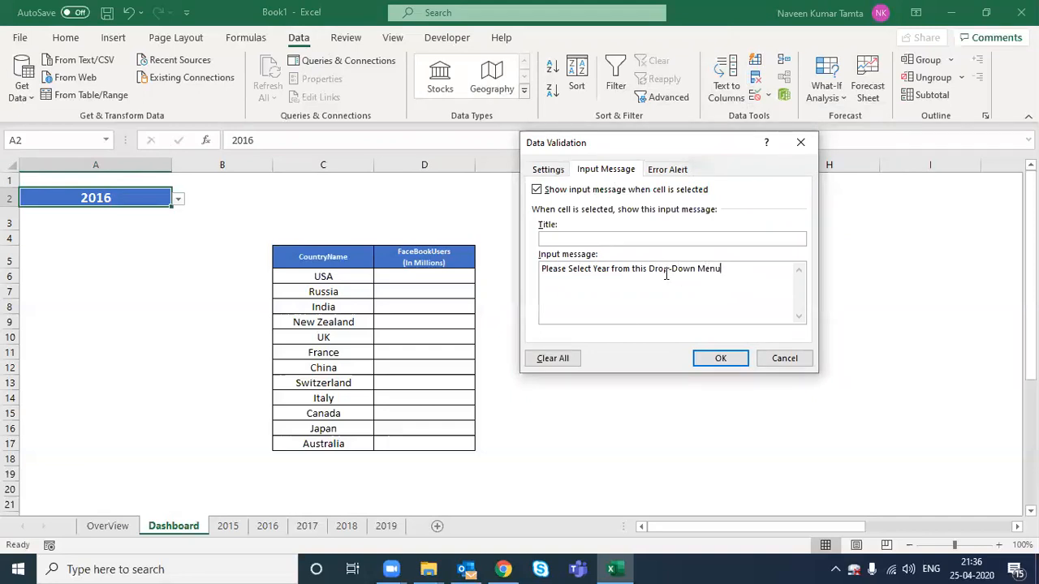
left_click(711, 352)
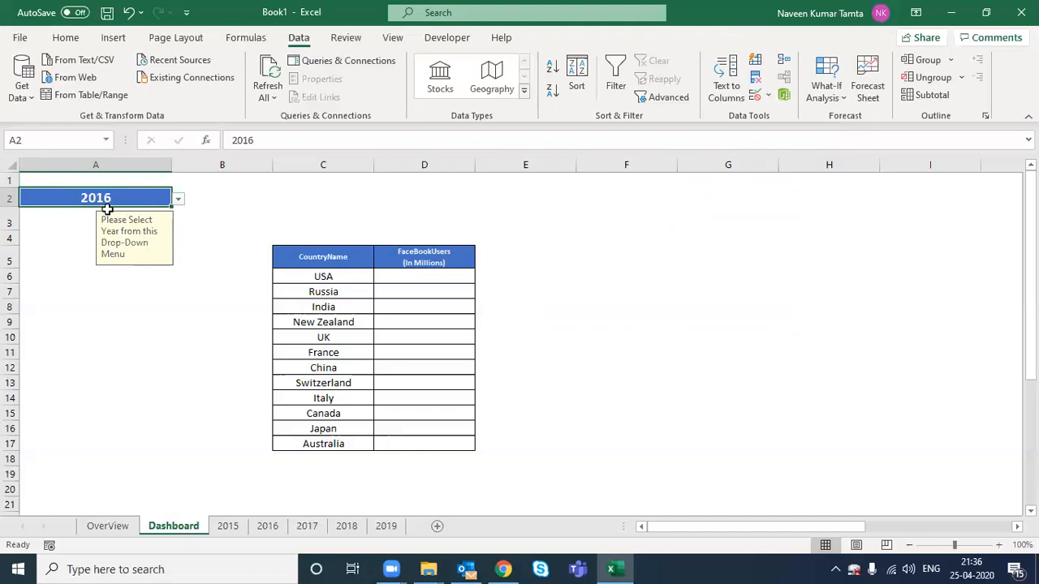
Step: Begin a VLOOKUP formula in cell D6 with the column-locked reference $C6 as the lookup value
left_click(401, 275)
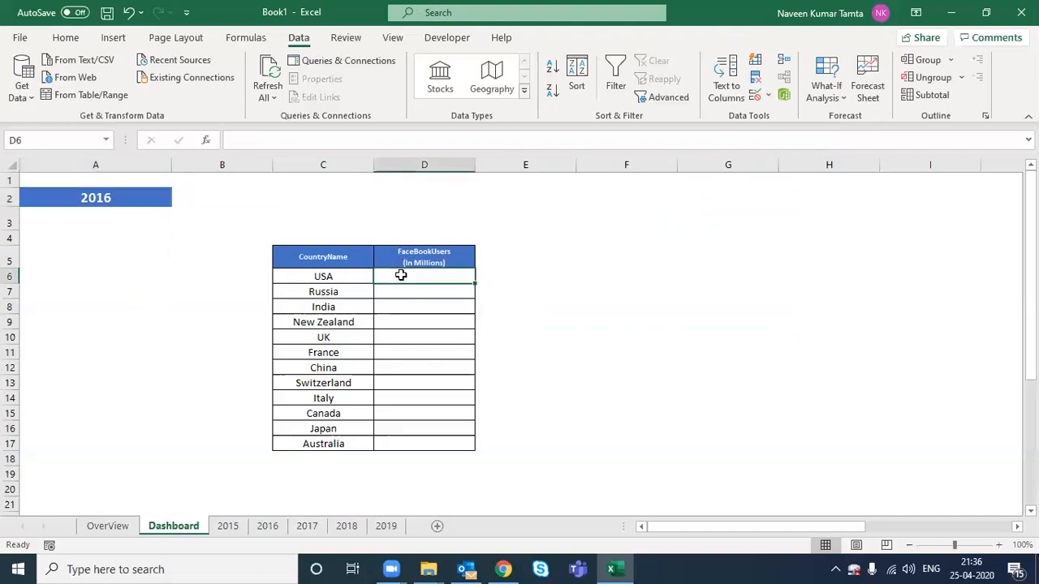
type("=vl")
key("Tab")
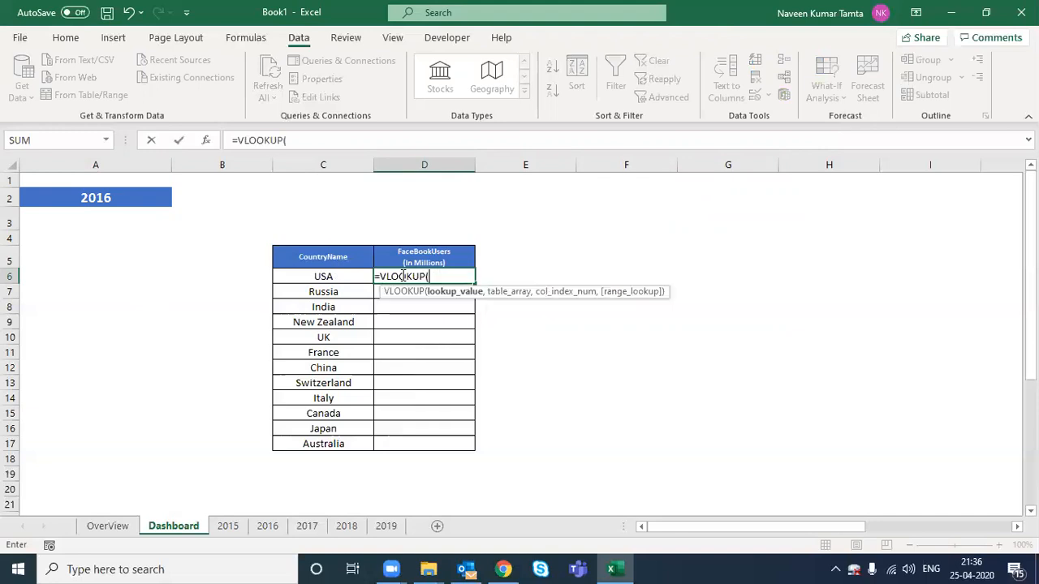
key("Left")
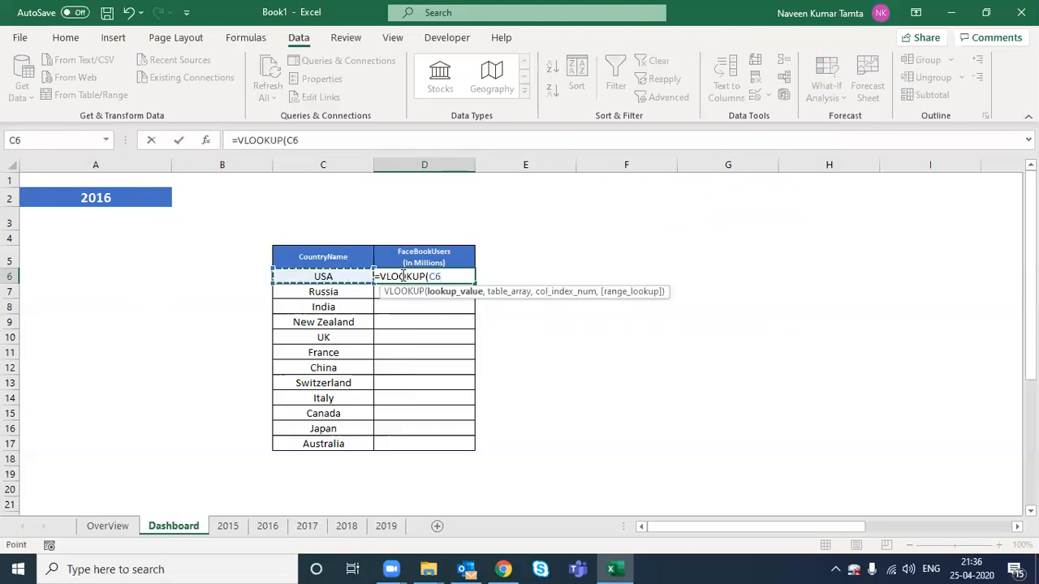
key("F4")
key("F4")
key("F4")
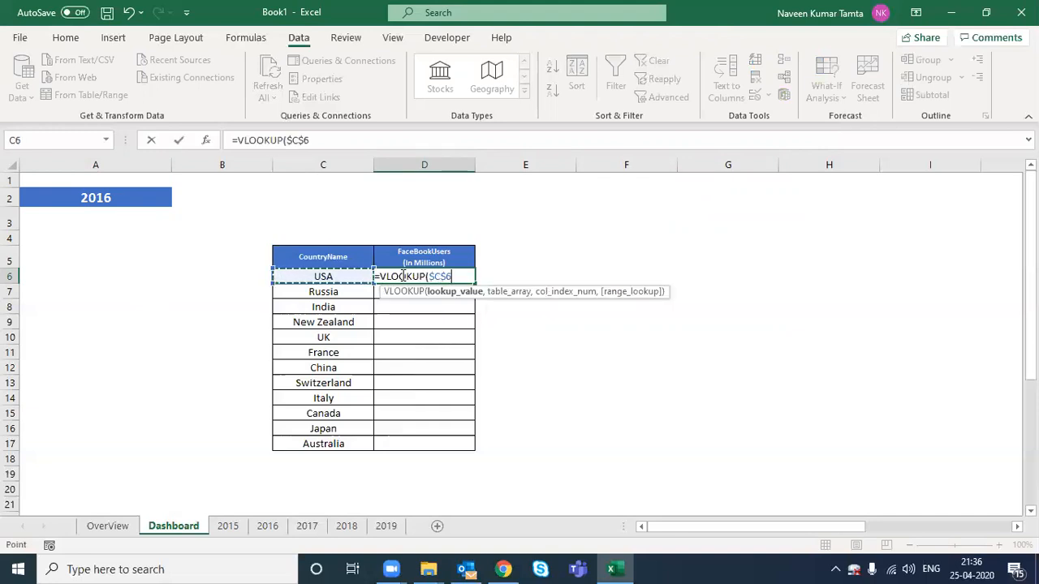
type(",")
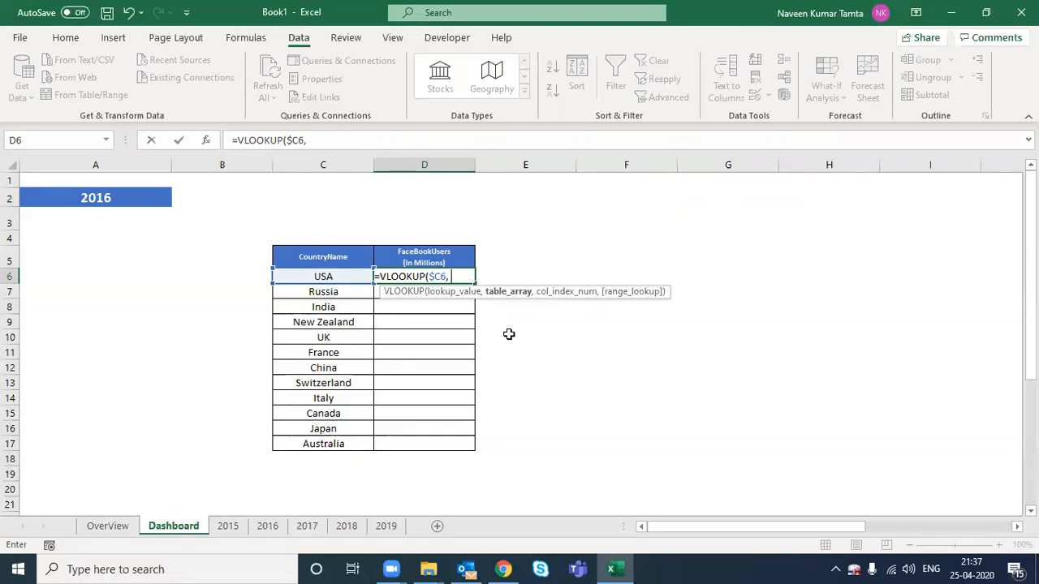
Step: Build the formula's table array as INDIRECT("'"&$A$2&"'!"&"A:B", taking the sheet name from the year cell
type("indi")
key("Tab")
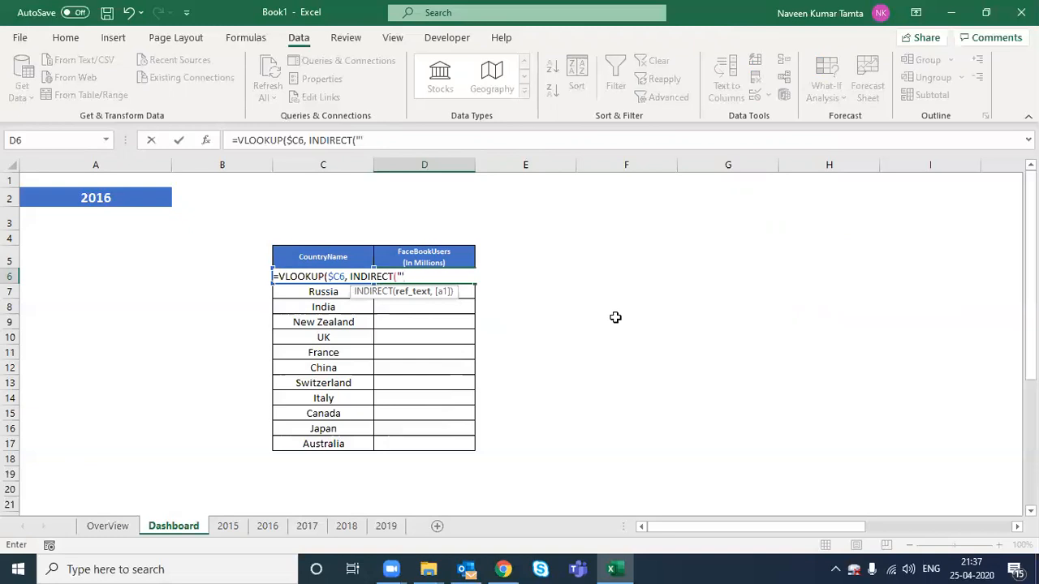
type("'\"")
type("&")
left_click(107, 196)
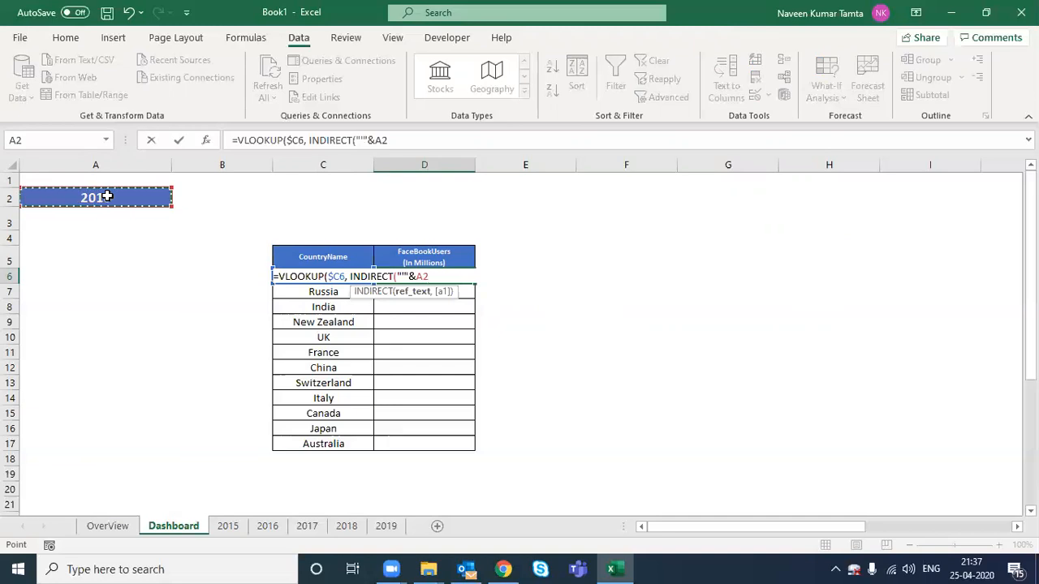
key("F4")
type("&")
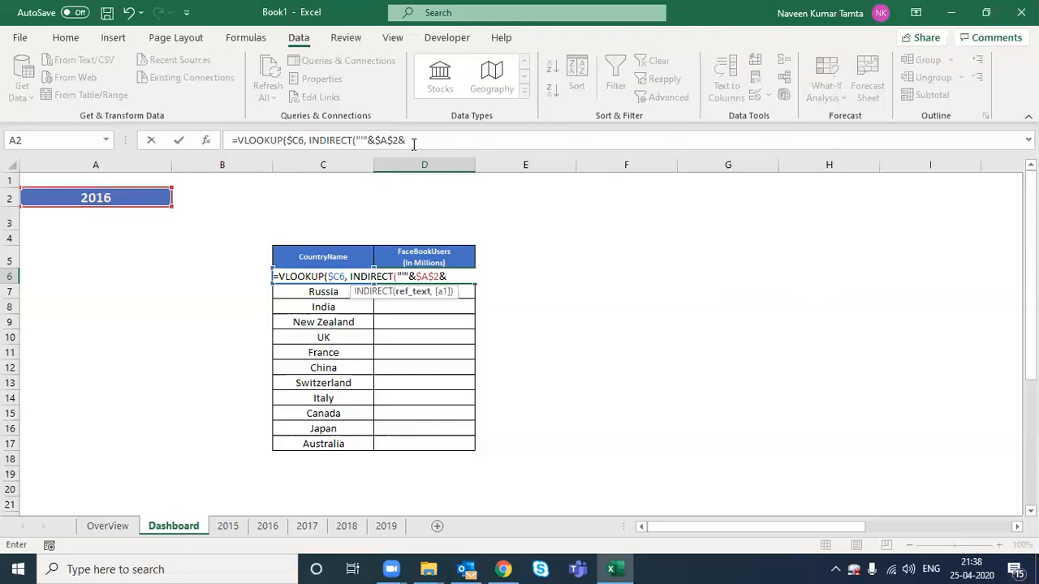
type("\"'!\"&")
type("\"A:B\"")
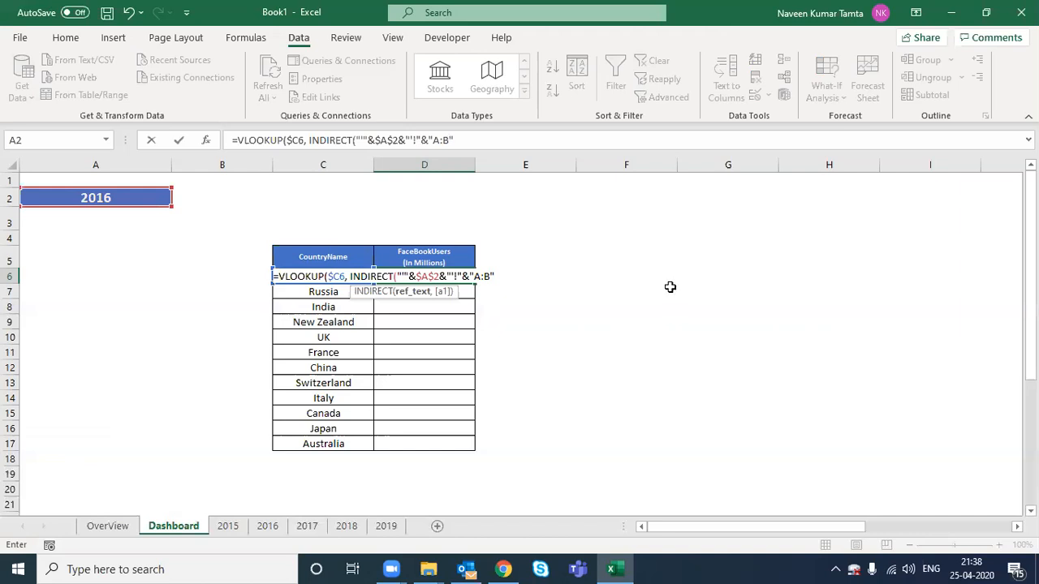
Step: Make the column range inside the INDIRECT text absolute as $A:$B
left_click(445, 146)
key("Left")
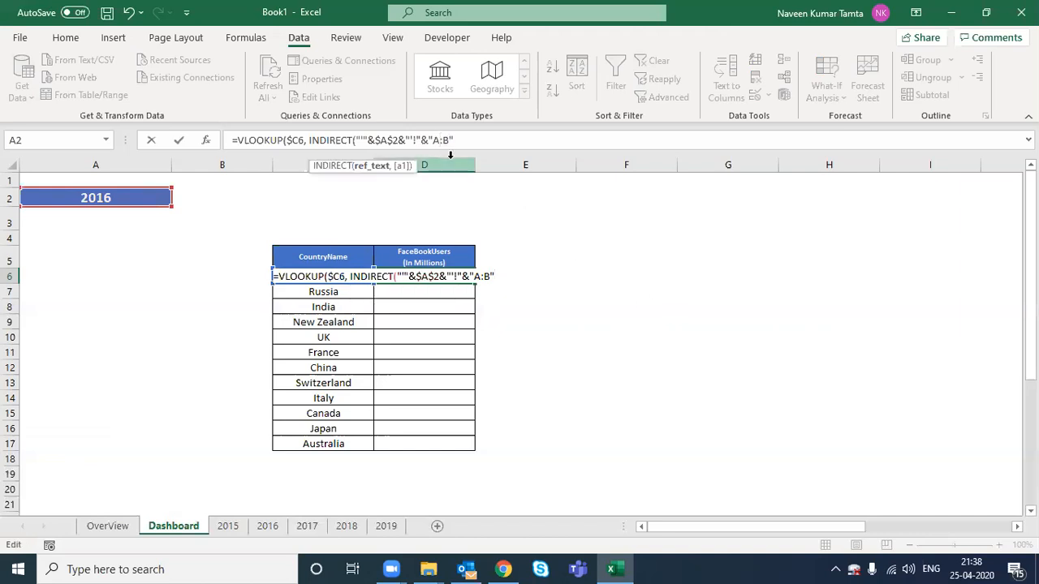
type("$")
key("Right")
key("Right")
type("$")
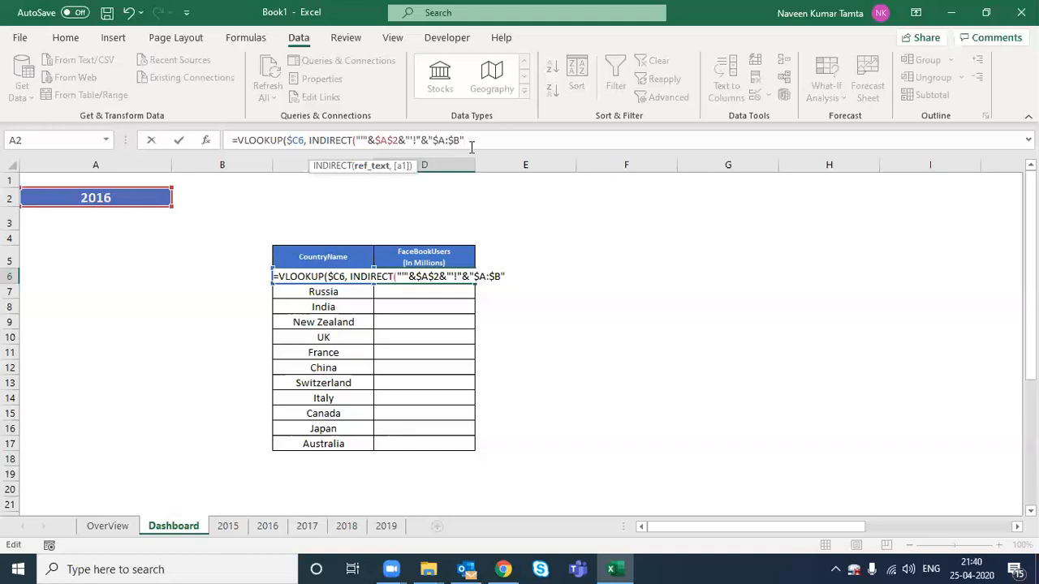
Step: Complete the VLOOKUP in D6 by closing INDIRECT, setting column index 2 and FALSE for exact match, and enter the formula
type(")")
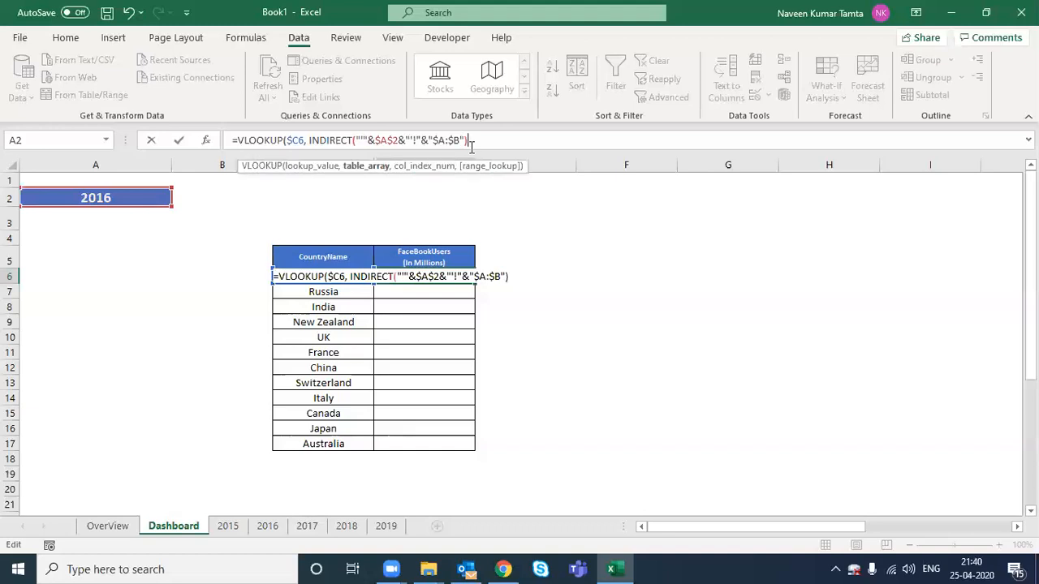
type(",")
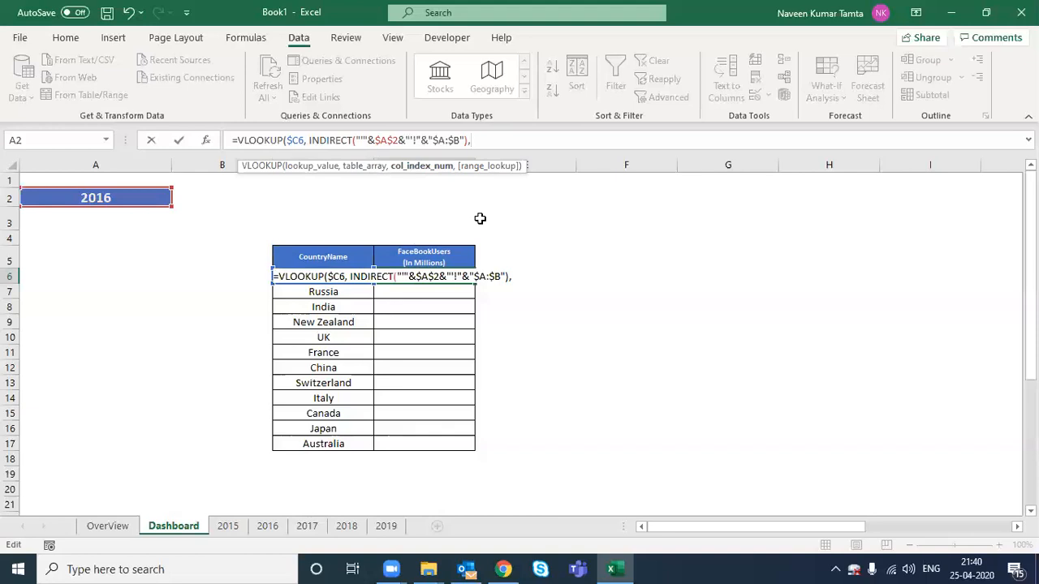
type("5")
key("BackSpace")
type("2,")
key("Down")
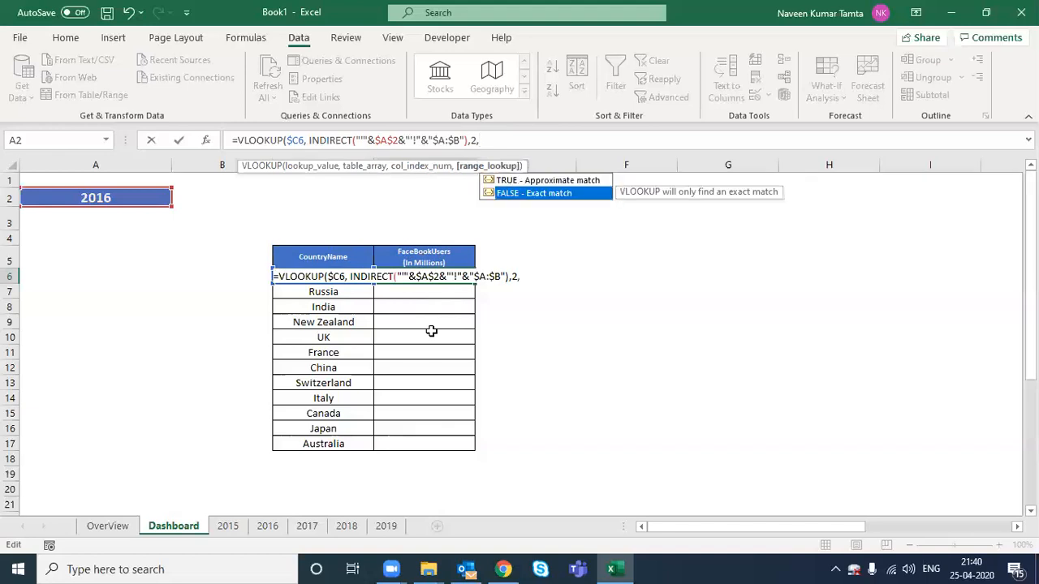
key("Tab")
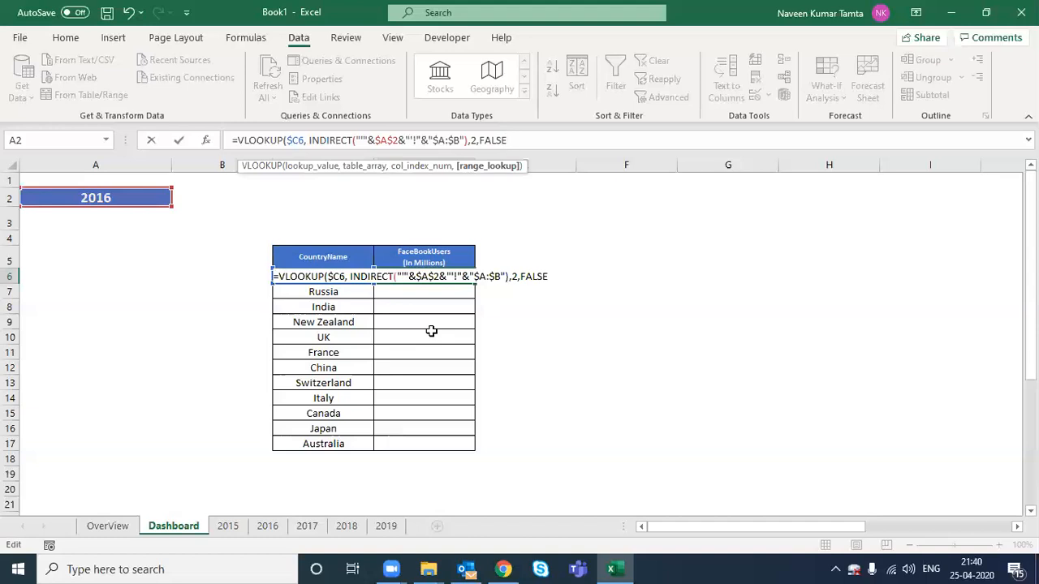
type(")")
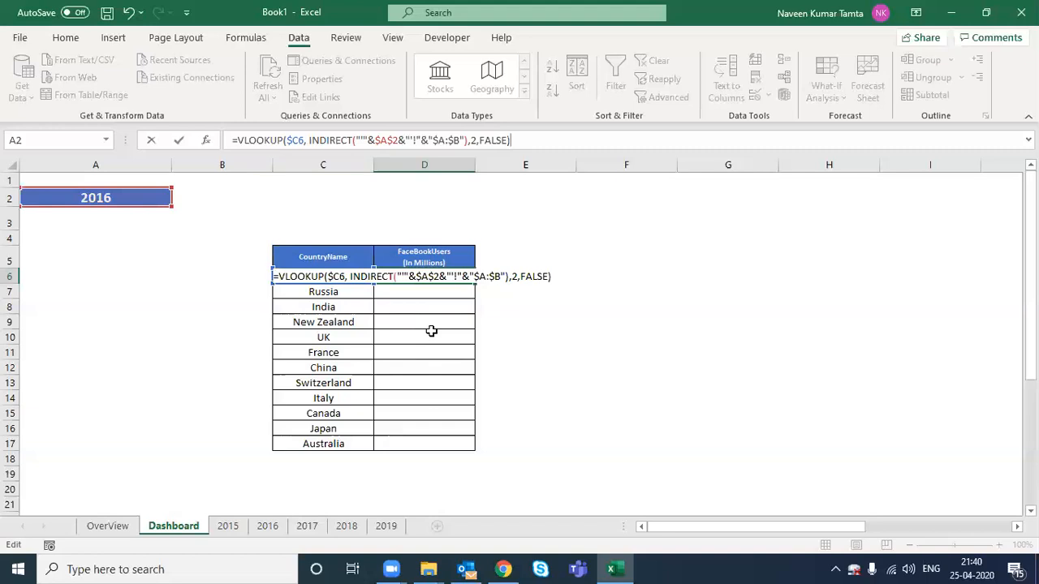
key("ctrl+Return")
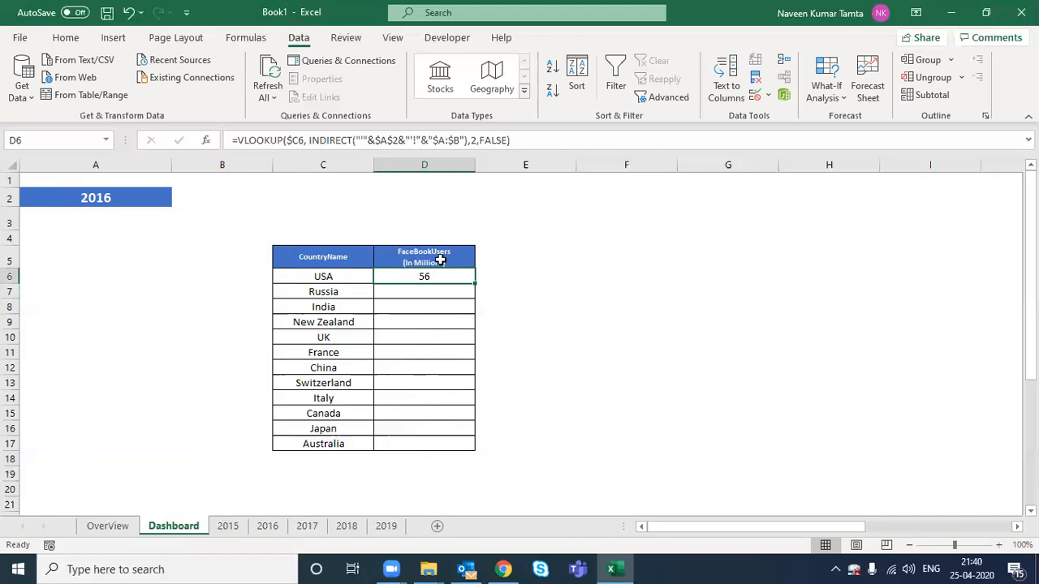
Step: Check the USA figure on the 2016 and 2015 sheets, and set the Dashboard year in A2 to 2015
left_click(263, 529)
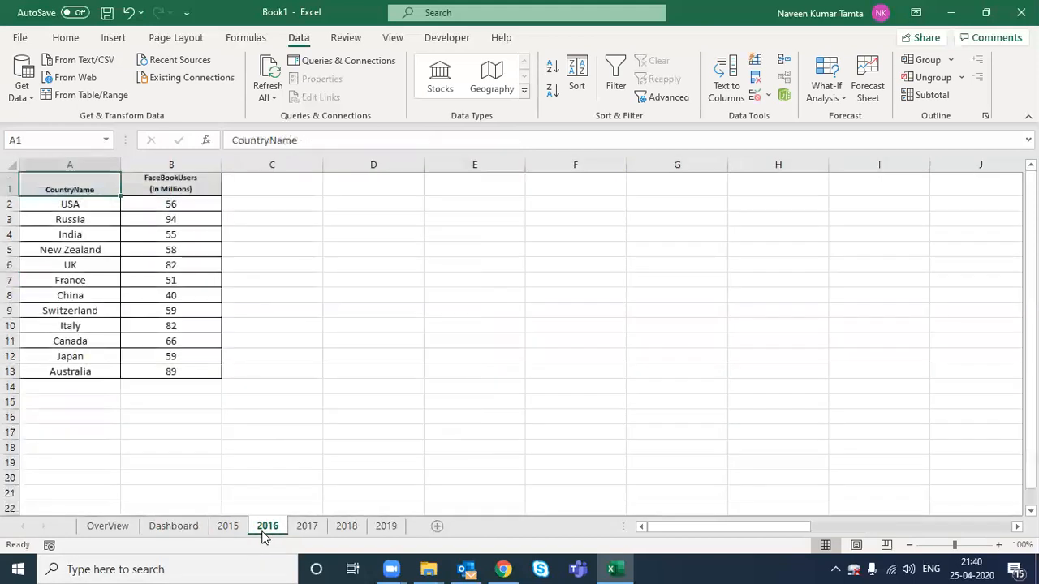
left_click(174, 205)
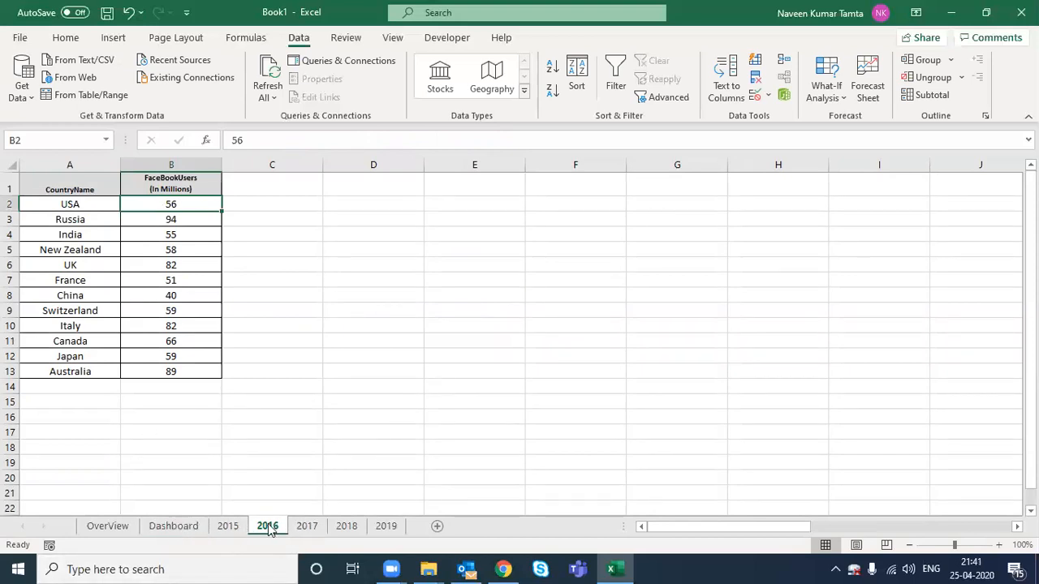
left_click(228, 525)
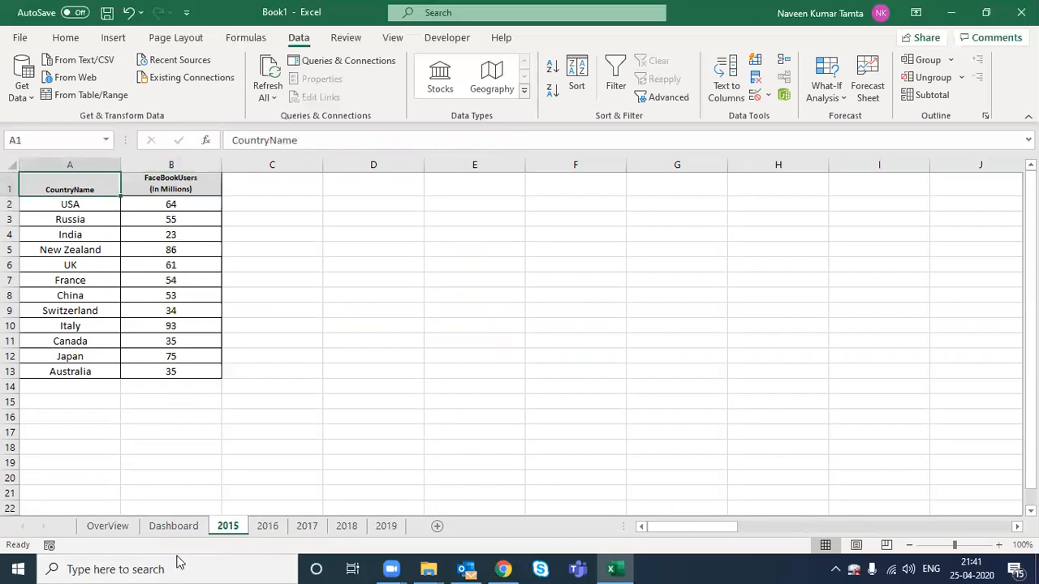
left_click(179, 526)
left_click(132, 205)
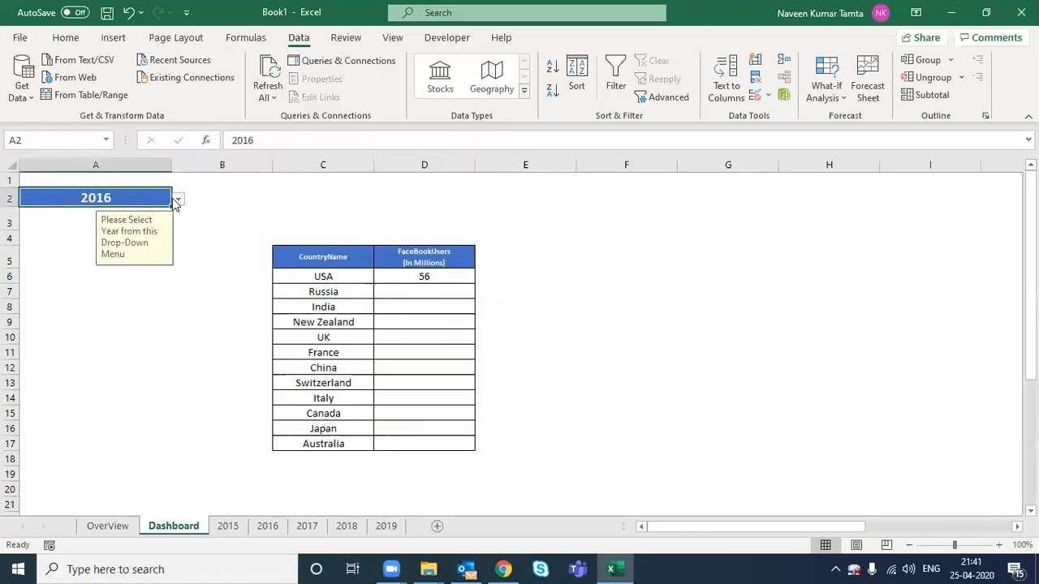
left_click(178, 200)
left_click(99, 218)
Step: Fill the lookup formula from D6 down to D17 for all countries
left_click(439, 276)
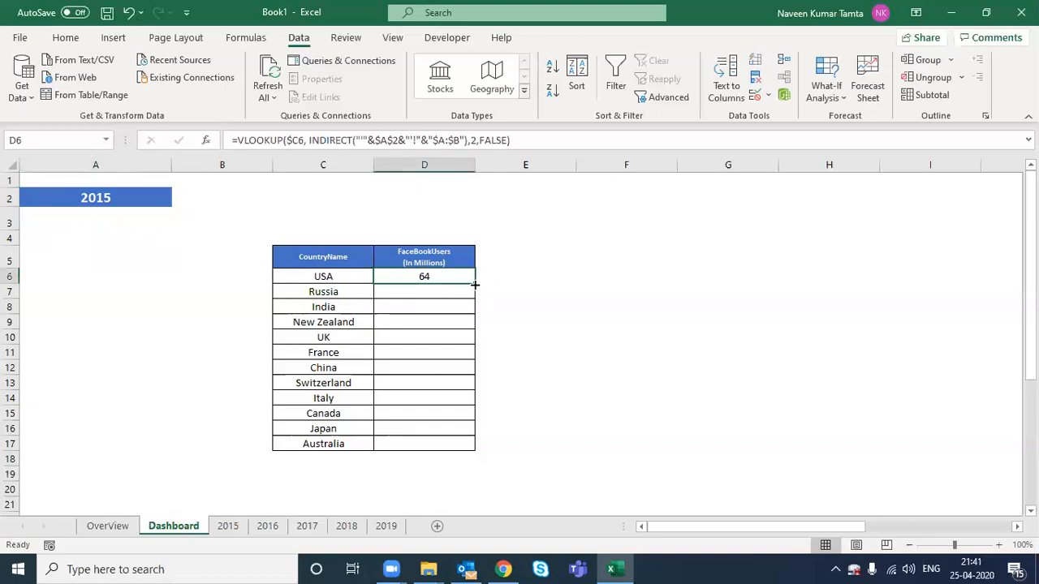
left_click_drag(475, 284, 482, 462)
Step: Move the whole country table, including its header row, so that it starts at cell D6
left_click(323, 257)
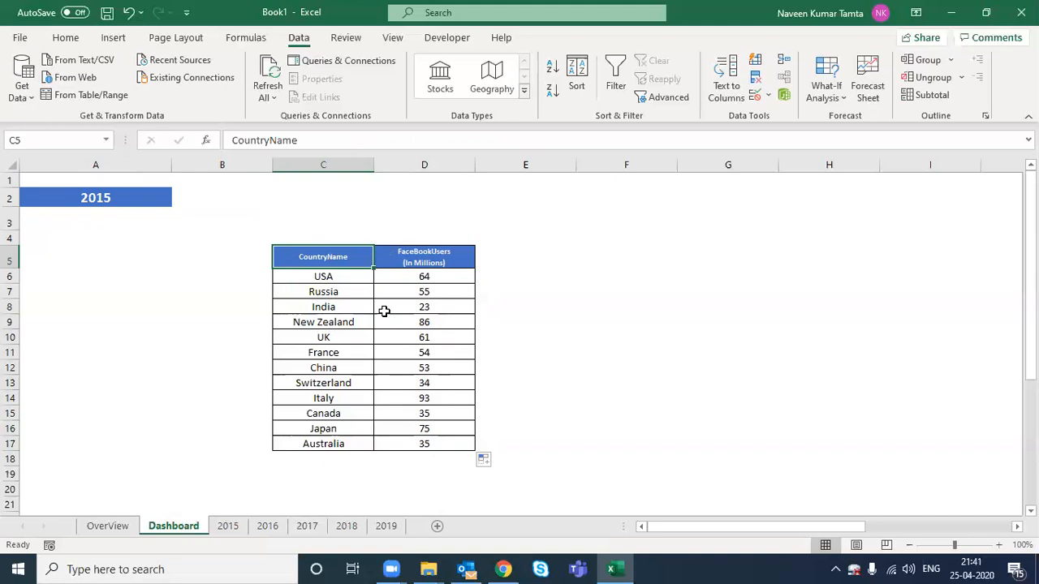
key("ctrl+a")
key("ctrl+x")
key("Down")
key("Down")
key("ctrl+v")
key("ctrl+x")
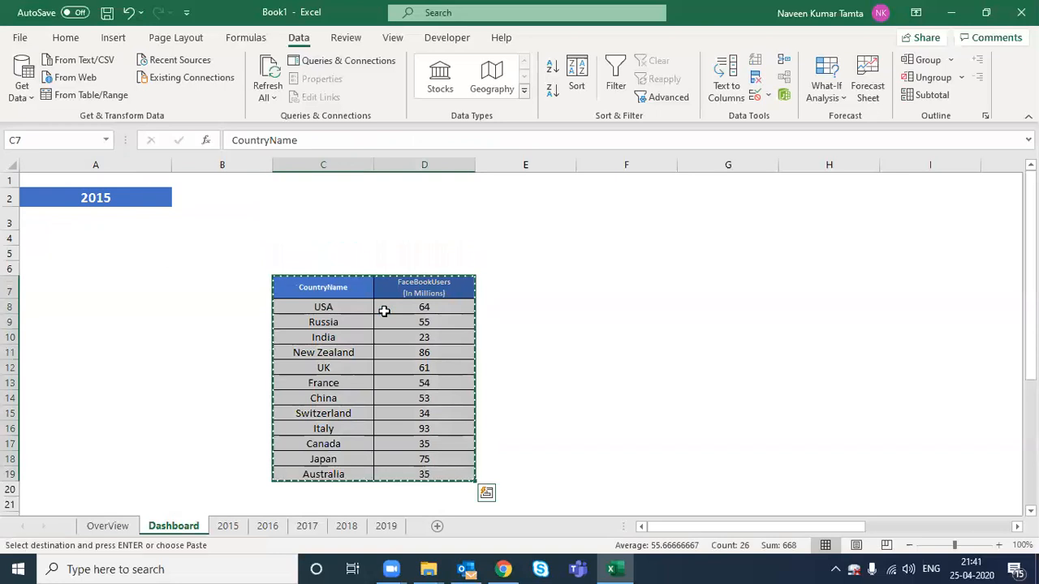
key("Up")
key("Right")
key("ctrl+v")
Step: Insert a basic 2-D line chart from the country table in D6:E18
key("Left")
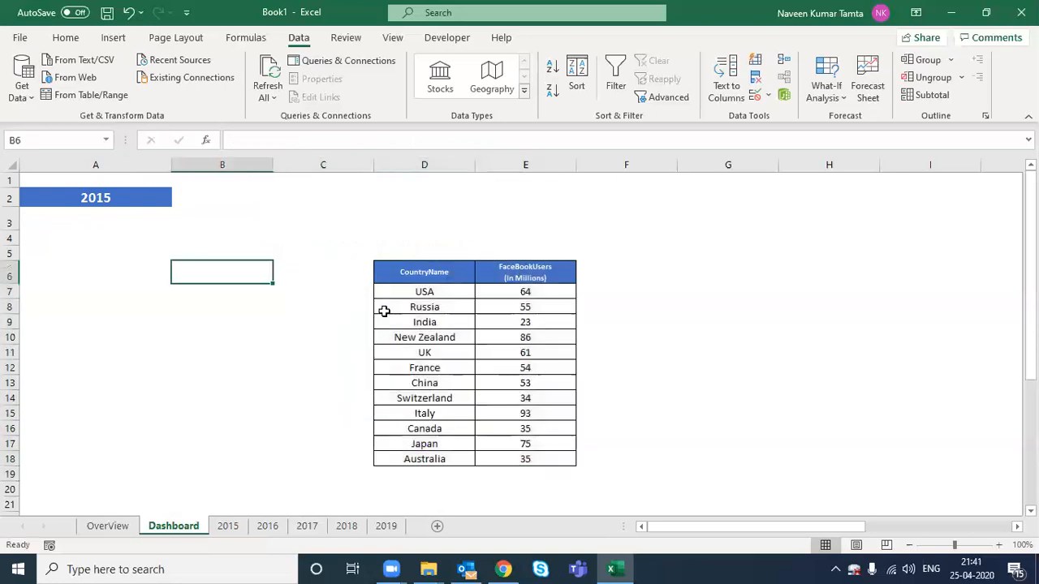
key("Right")
key("Right")
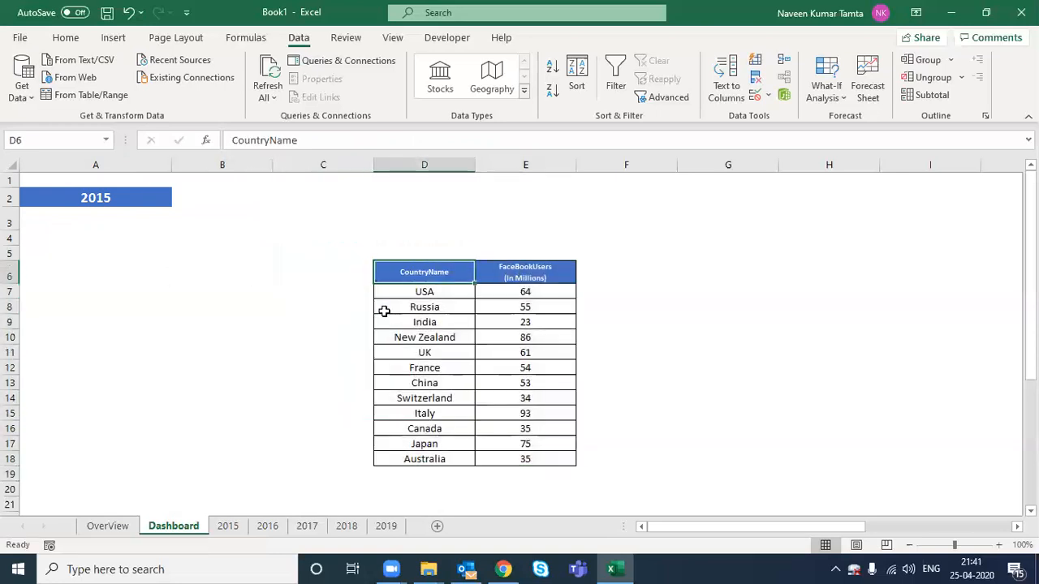
key("shift+Right")
key("ctrl+shift+Down")
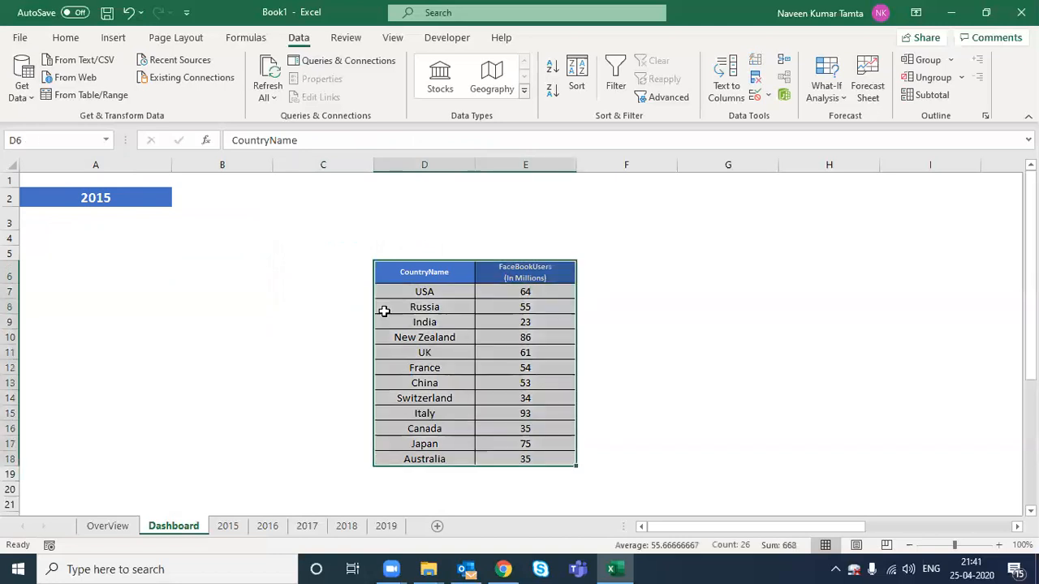
left_click(112, 38)
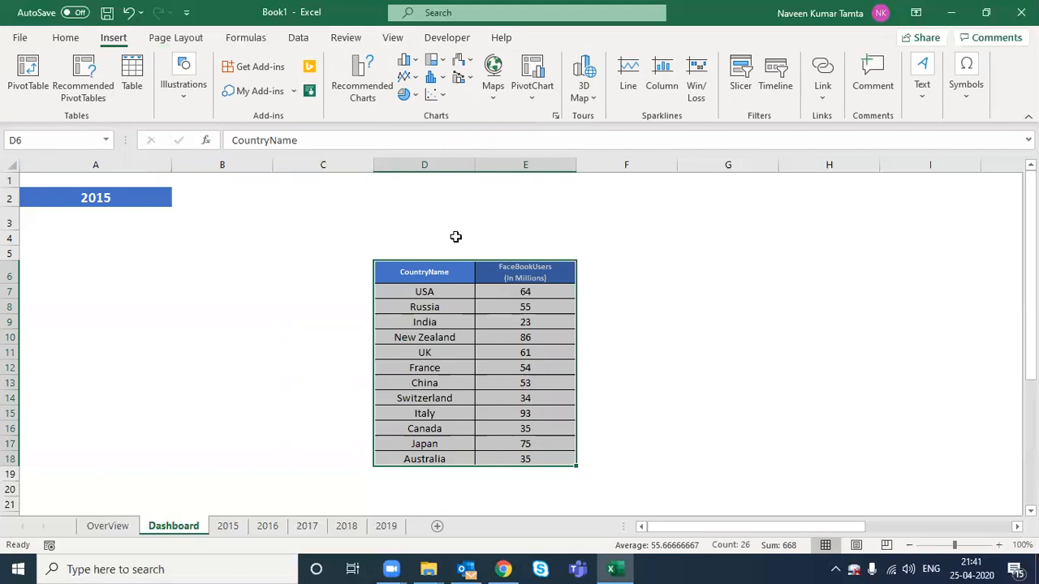
left_click(410, 77)
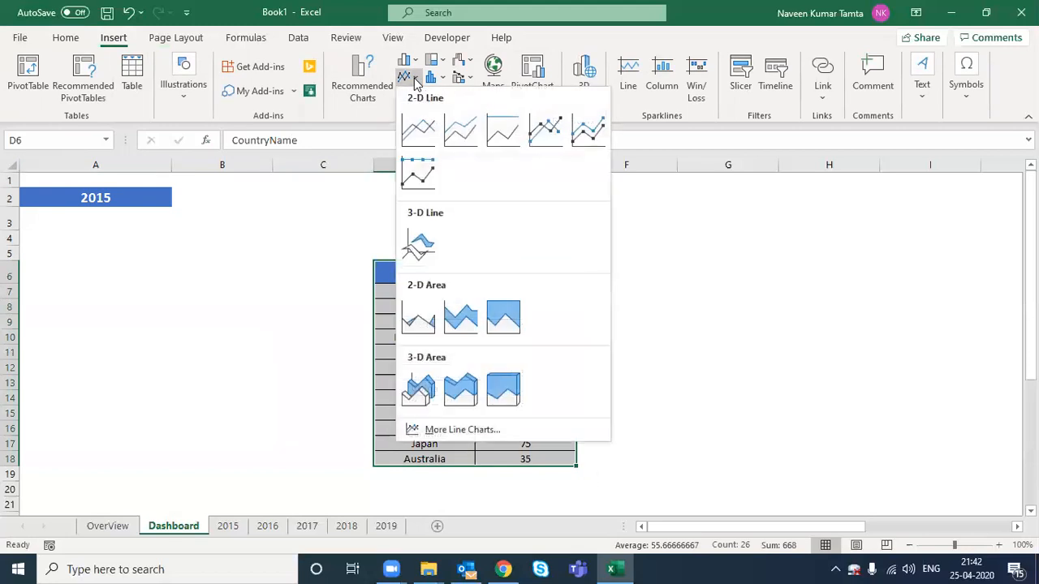
left_click(420, 130)
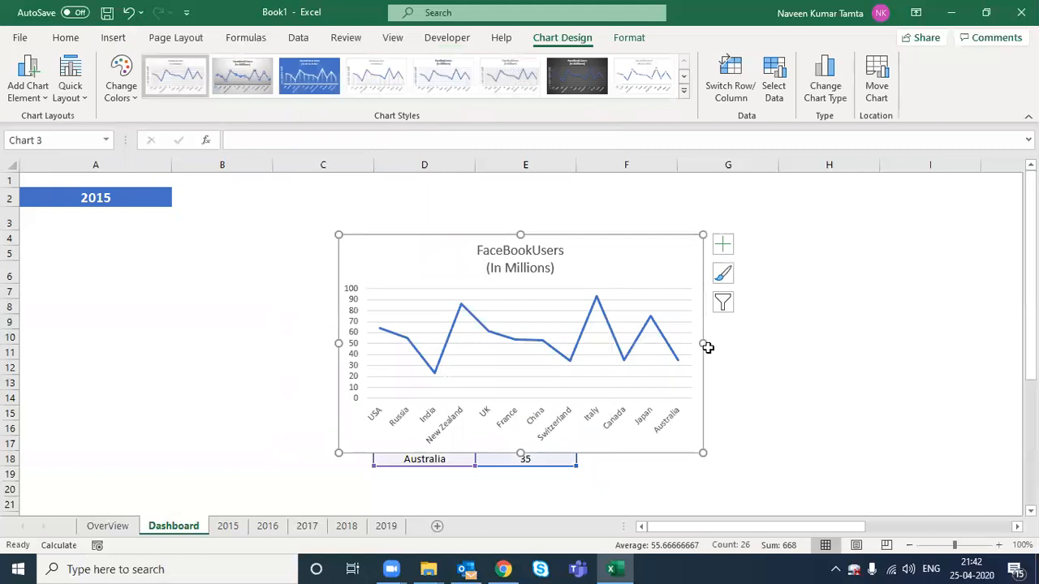
Step: Enlarge the line chart to span about columns A to I and rows 3 to 21, covering the table
left_click_drag(703, 343, 920, 340)
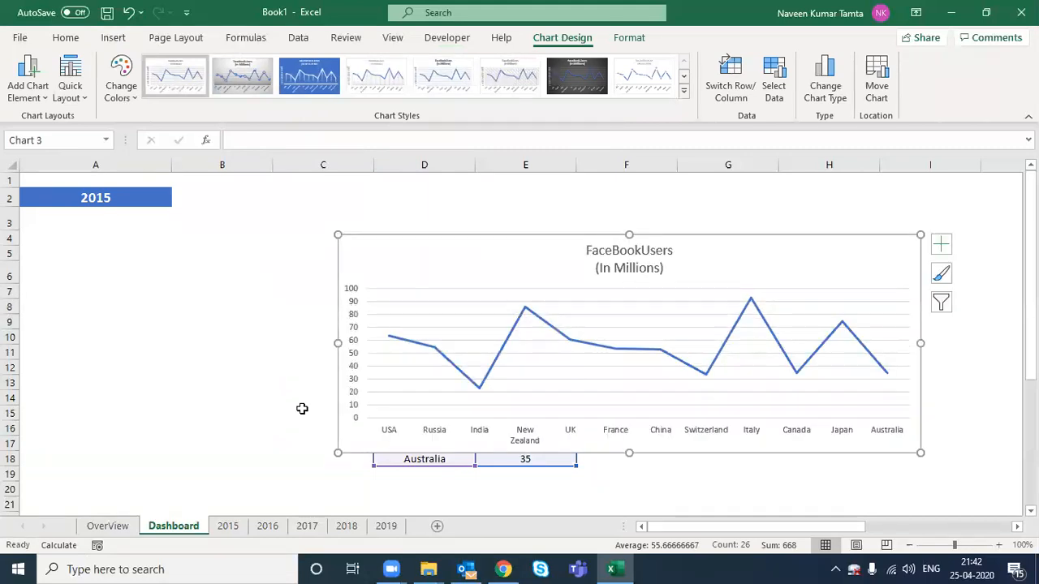
left_click_drag(338, 343, 97, 344)
left_click_drag(509, 452, 509, 410)
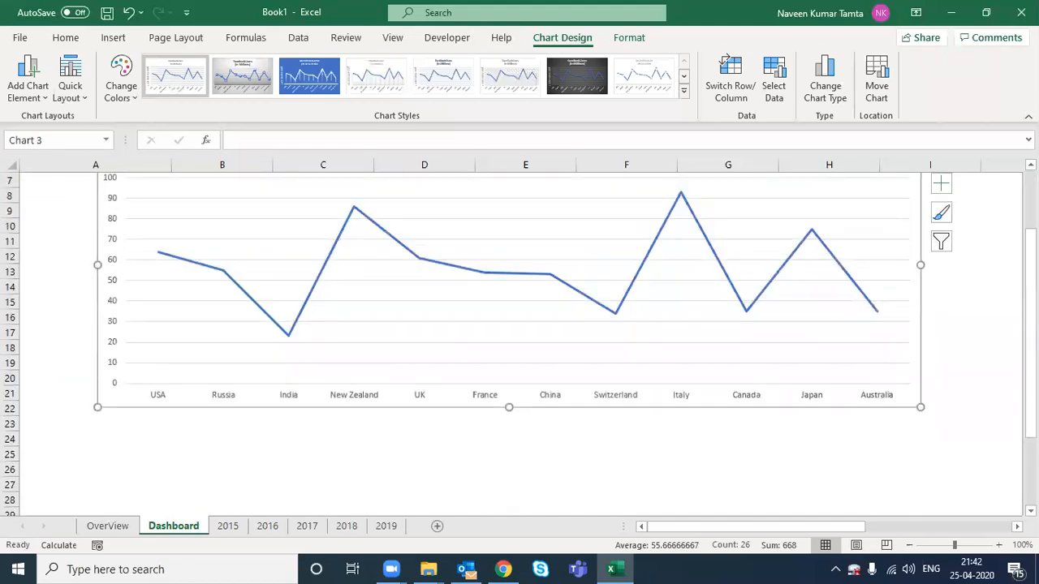
left_click_drag(1030, 346, 1030, 286)
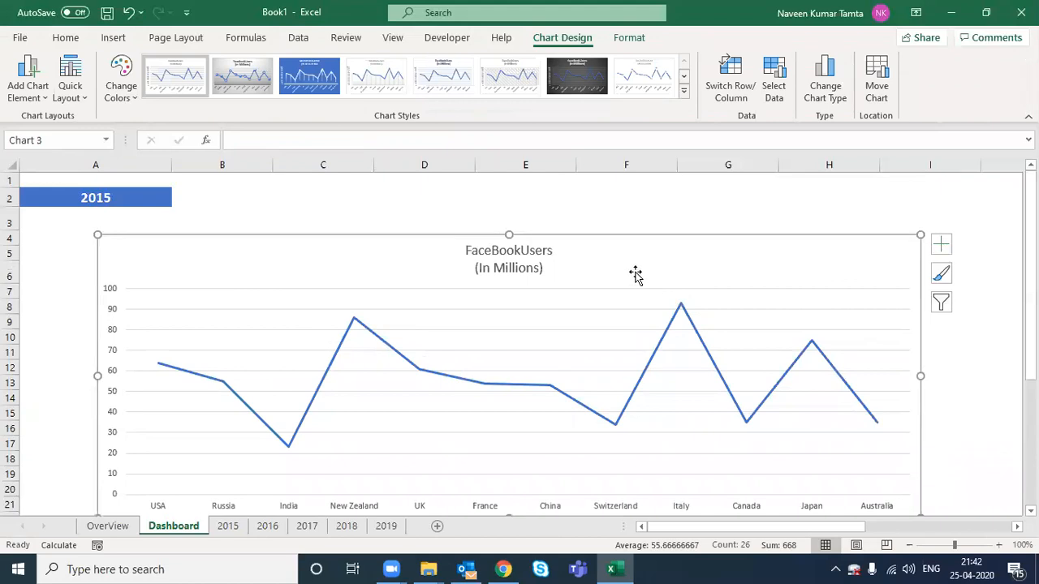
left_click_drag(633, 258, 630, 244)
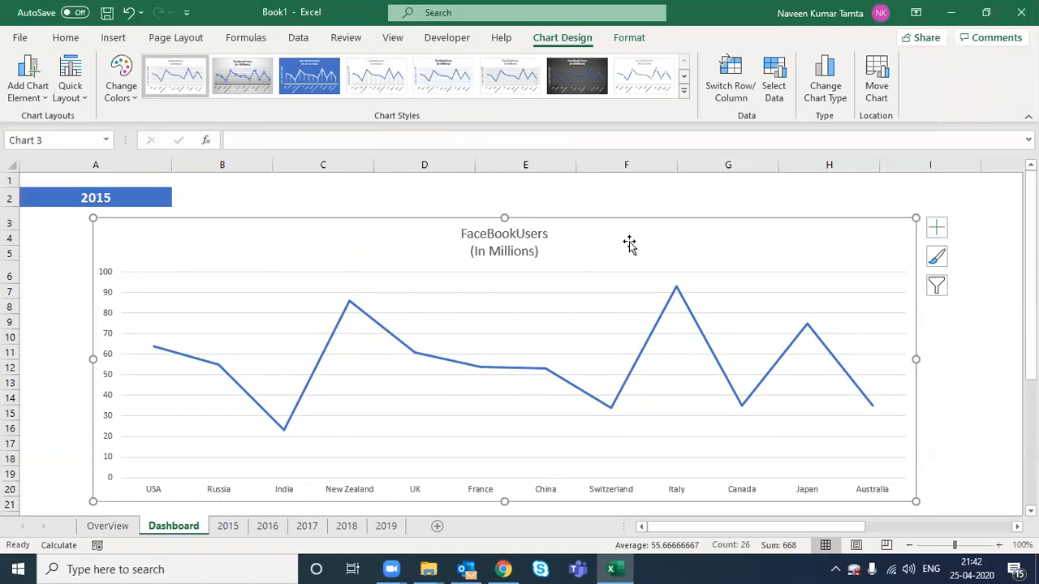
Step: Shift the chart clear of the year cell's input message, starting at row 4, and shorten it to end at about row 19
left_click(90, 203)
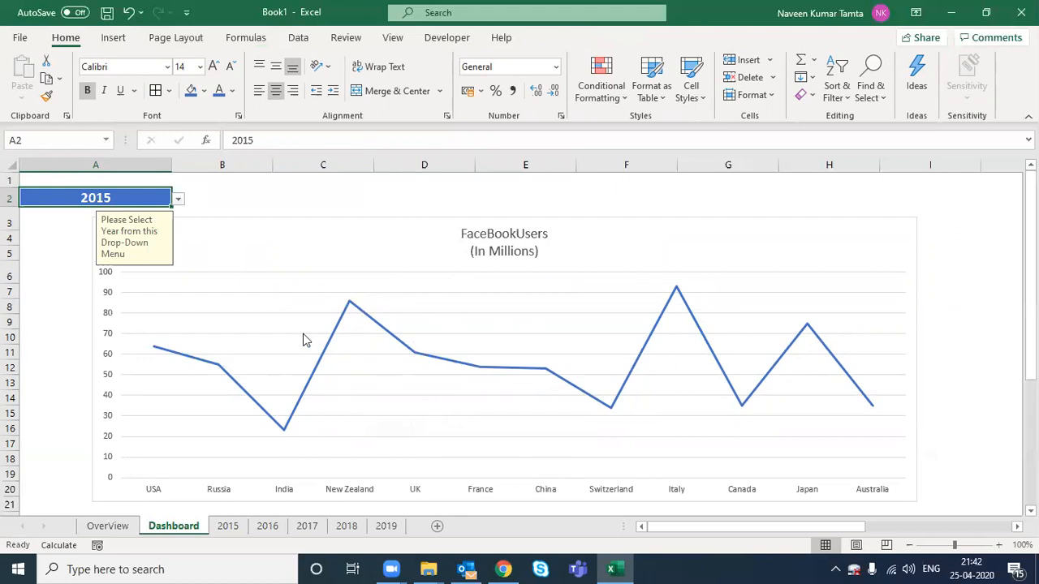
left_click_drag(361, 246, 436, 246)
left_click_drag(430, 235, 399, 258)
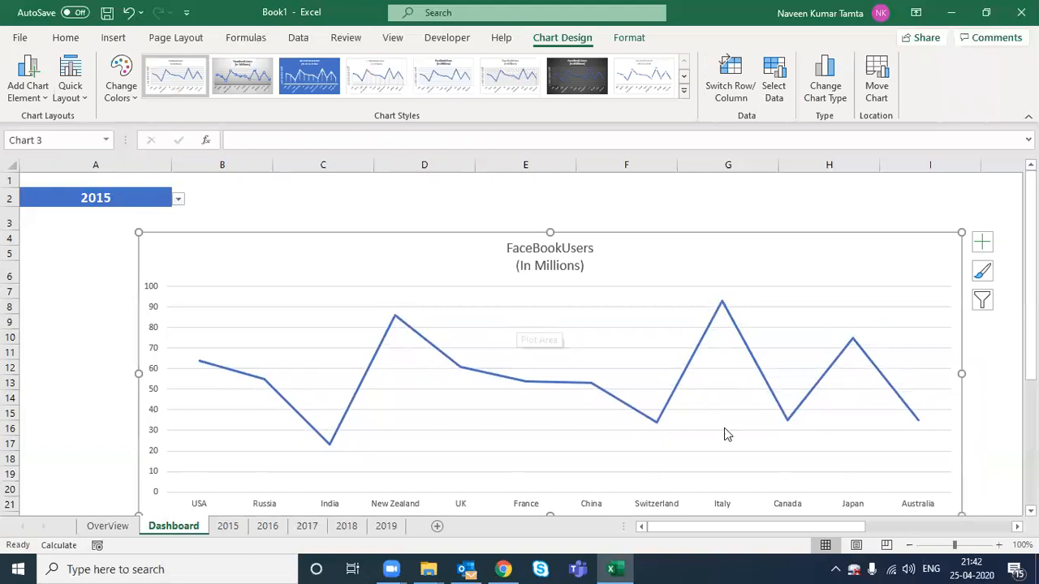
left_click_drag(1030, 369, 1030, 389)
left_click_drag(550, 484, 539, 444)
left_click_drag(1030, 261, 1030, 253)
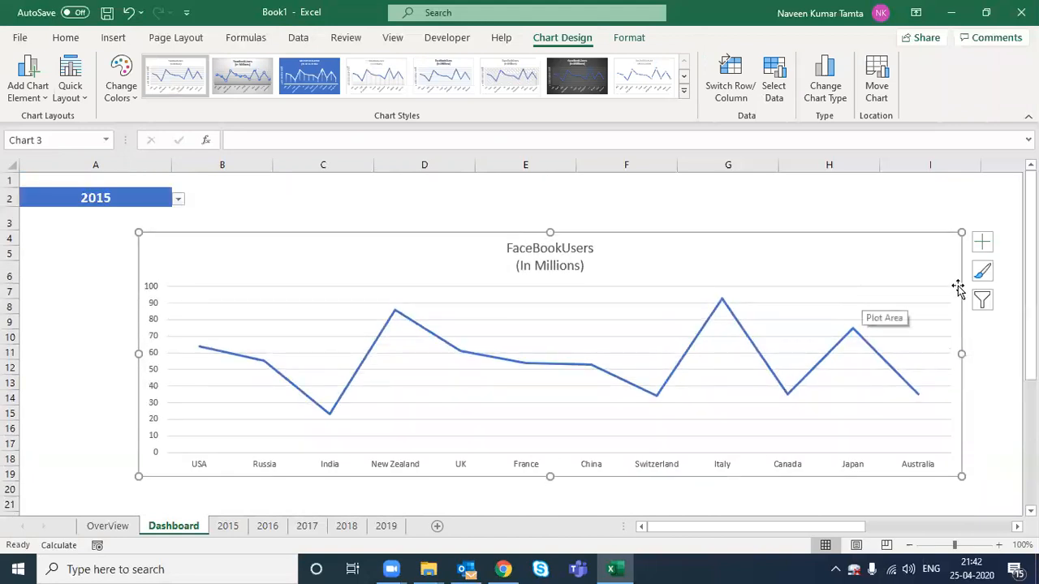
Step: Remove the gridlines from the line chart
left_click(982, 241)
left_click(888, 161)
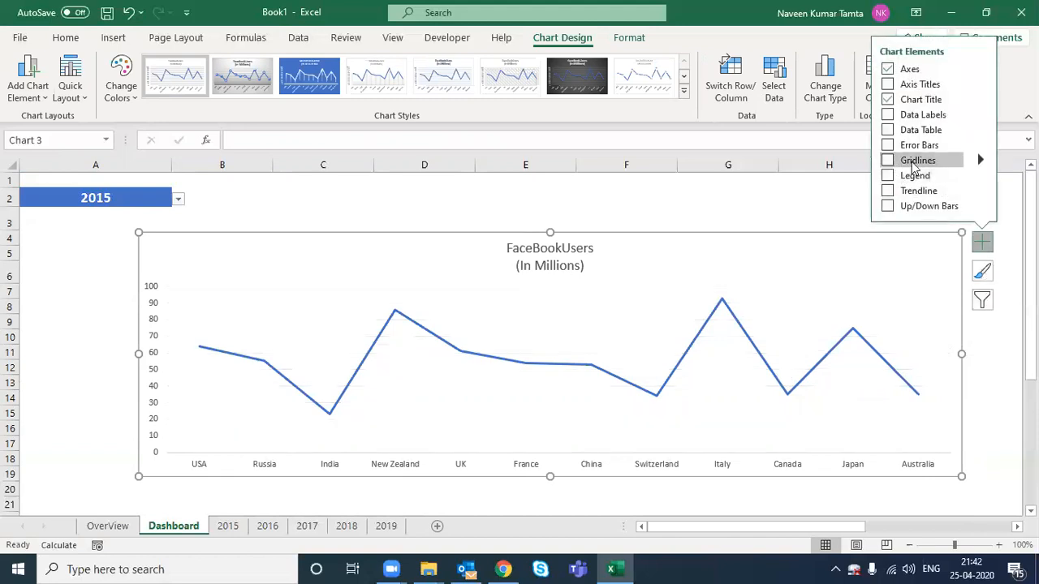
left_click(774, 205)
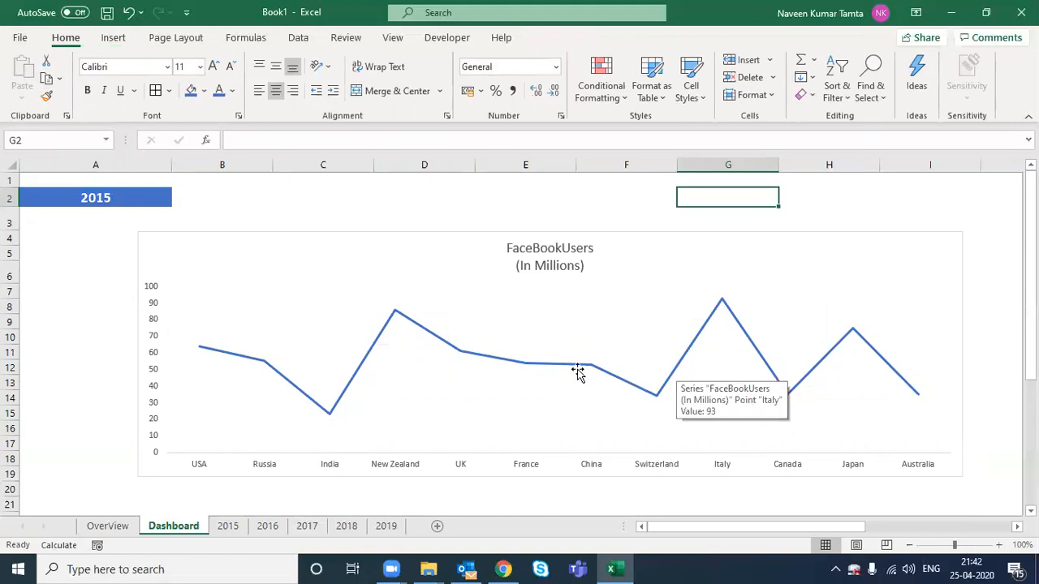
Step: Format the chart's FaceBookUsers series with a dotted dash type and a smoothed line
left_click(552, 370)
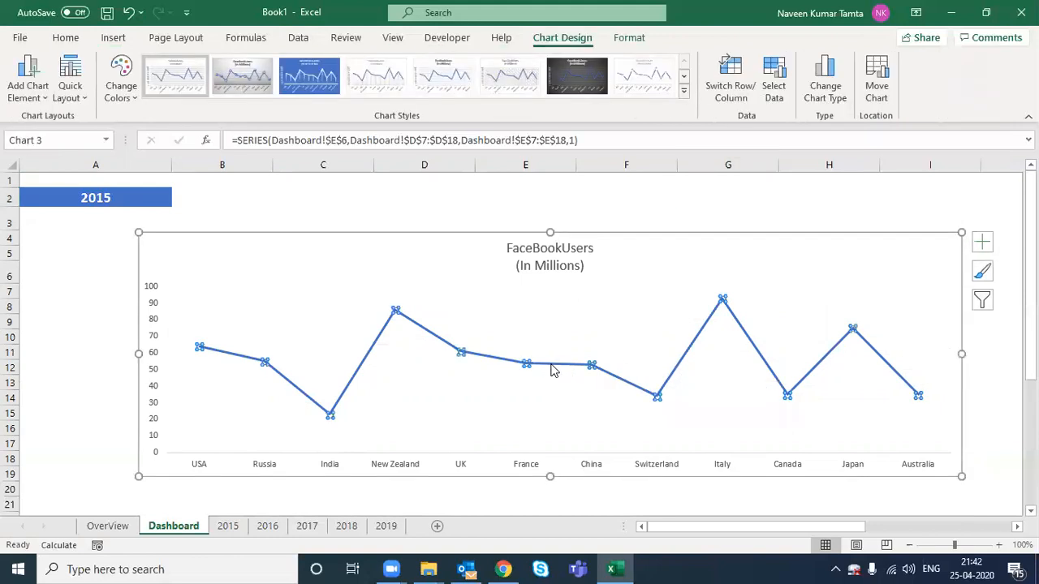
right_click(551, 370)
left_click(579, 536)
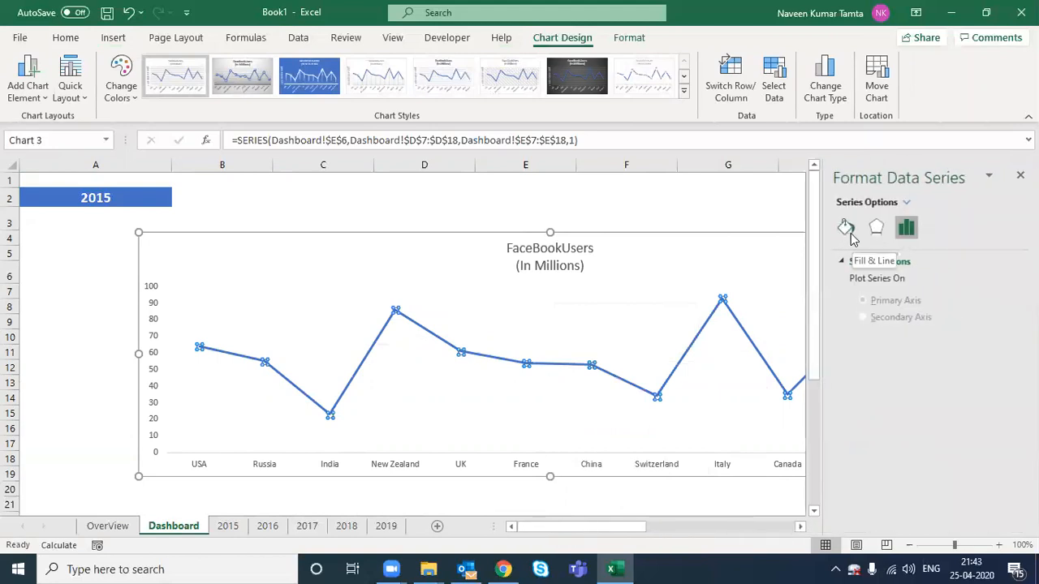
left_click(845, 228)
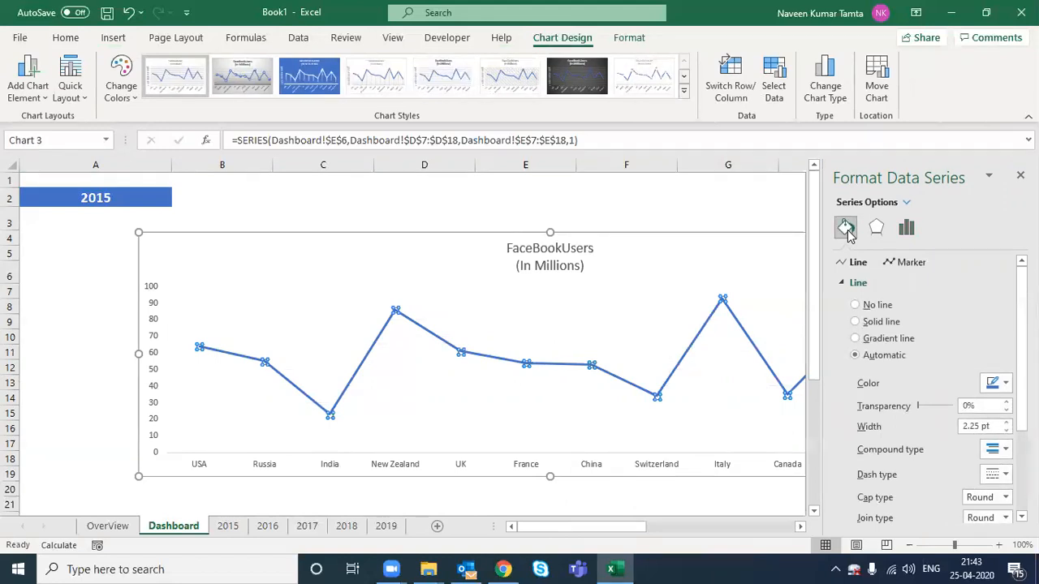
left_click(1006, 474)
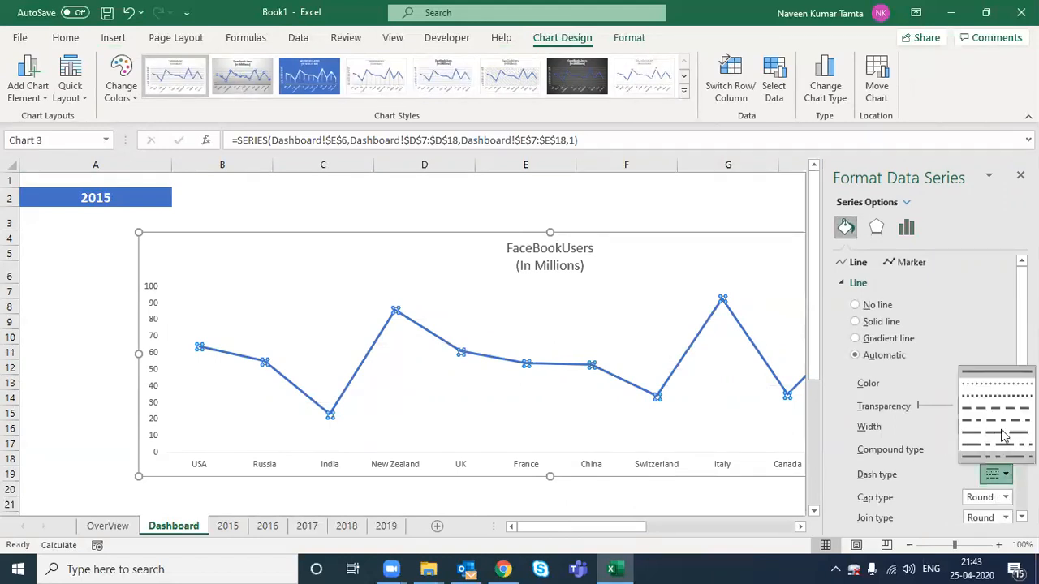
left_click(997, 387)
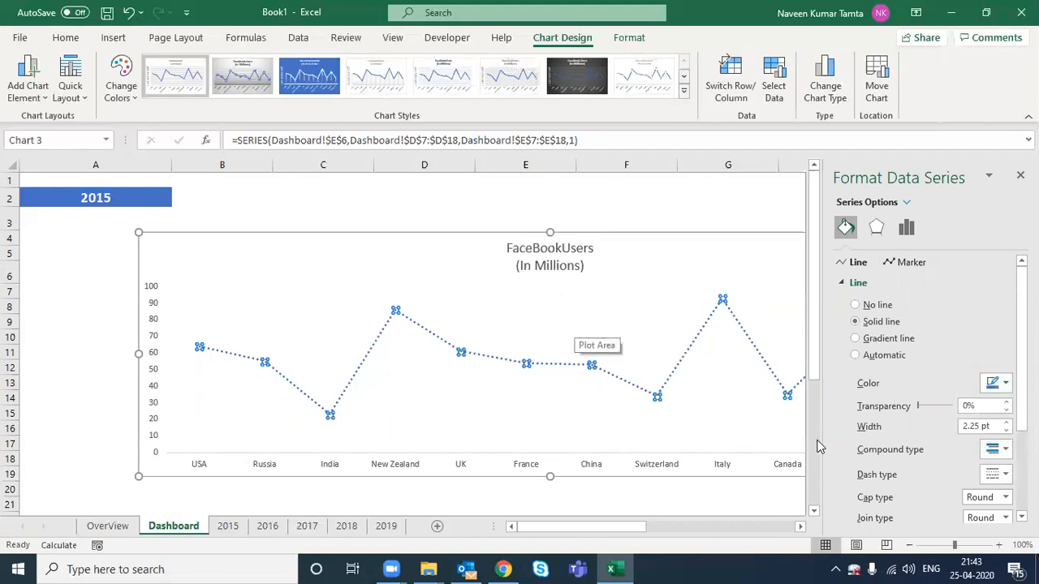
left_click_drag(1021, 345, 1020, 423)
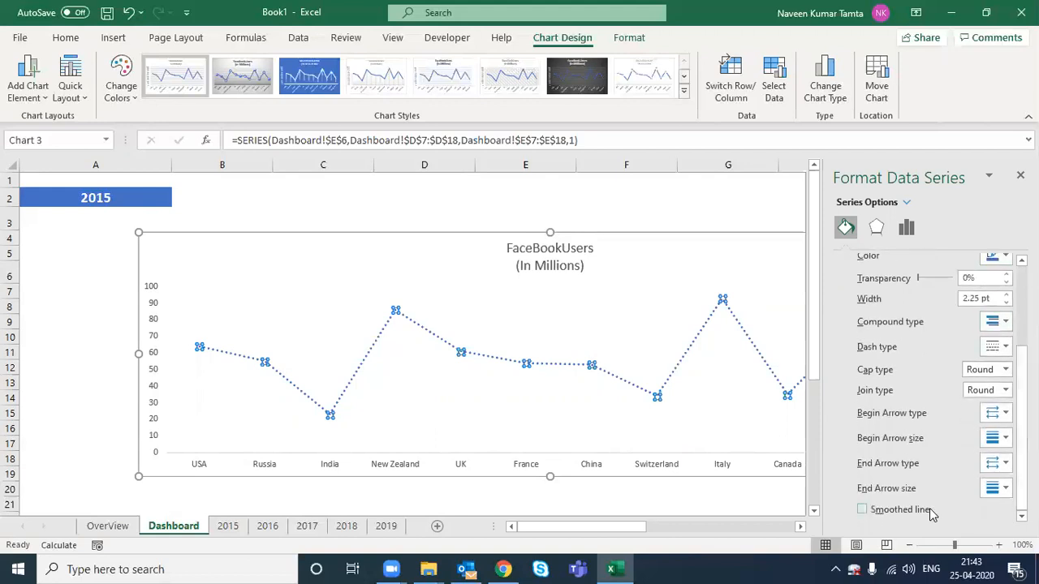
left_click(862, 511)
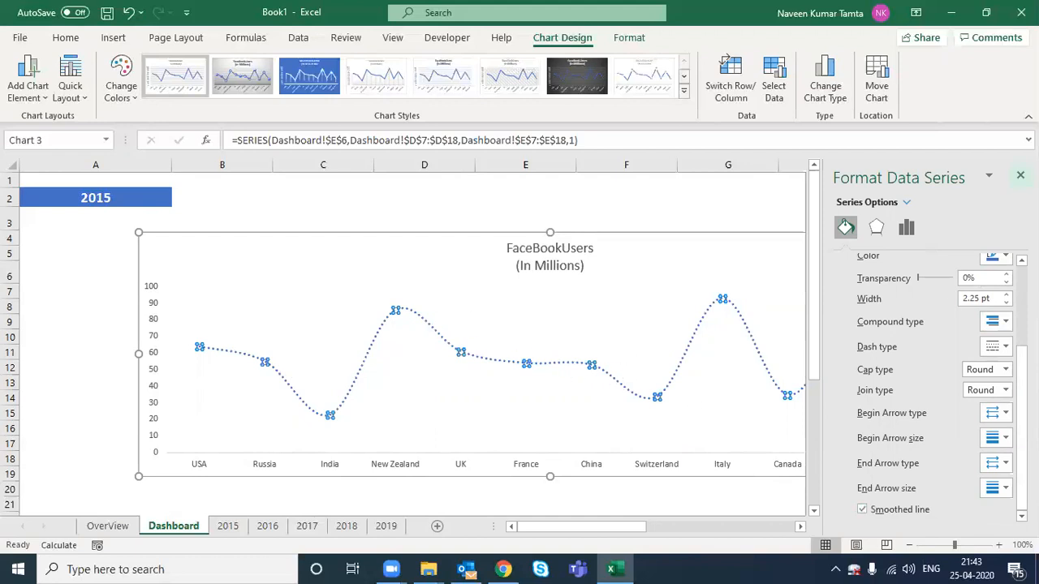
Step: Color the labels of the chart's value axis and country axis blue
left_click(1020, 175)
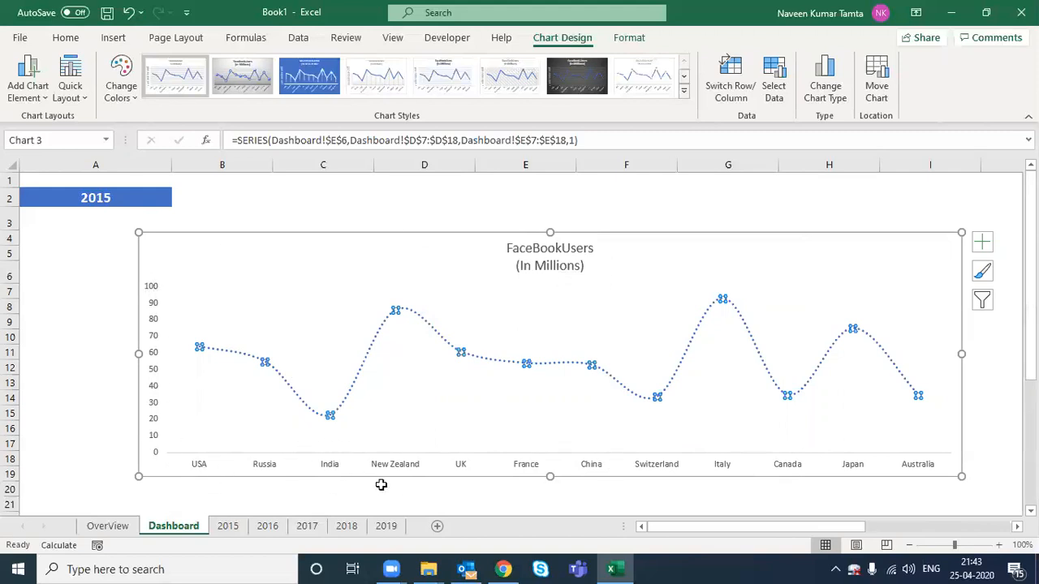
left_click(161, 290)
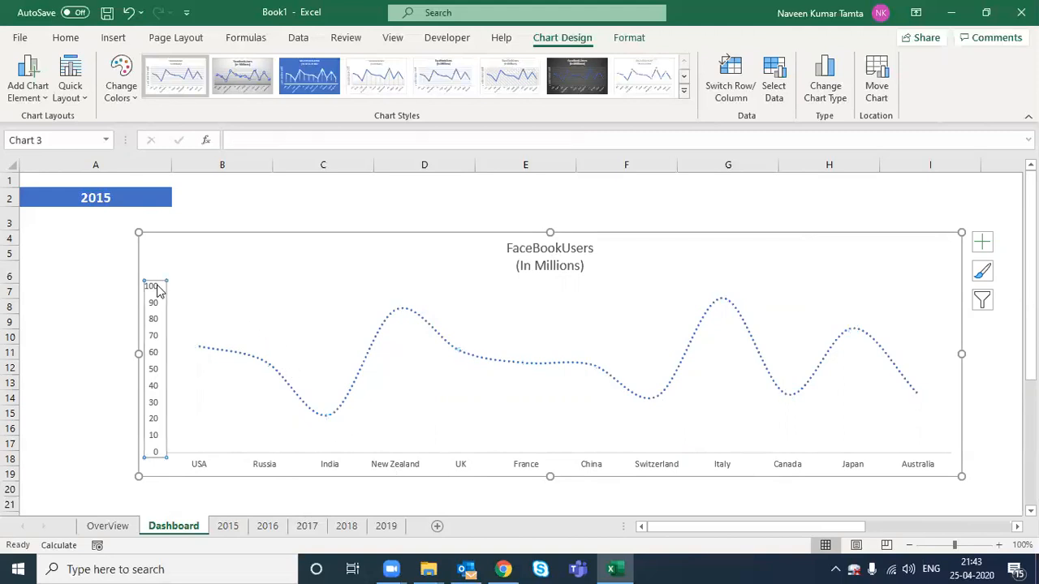
left_click(66, 38)
left_click(267, 463)
left_click(218, 90)
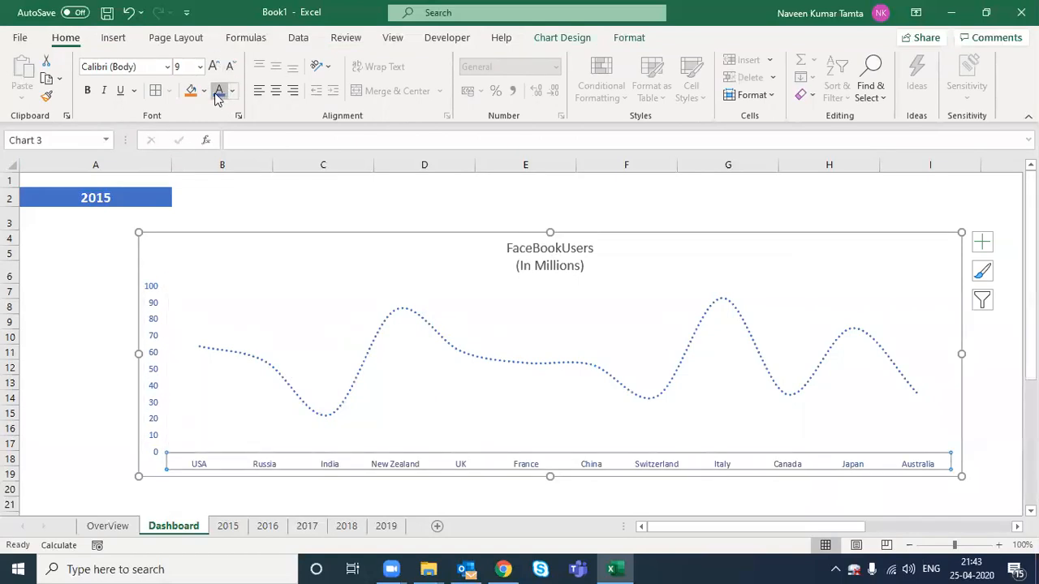
Step: Format the chart title as blue, bold, 12 pt text
left_click(534, 250)
left_click(230, 67)
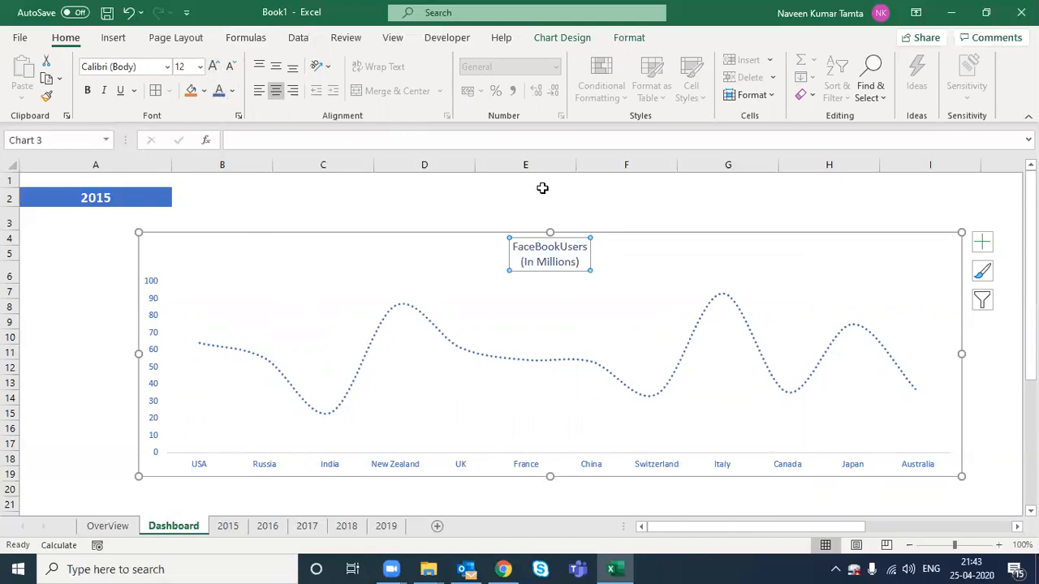
key("ctrl+b")
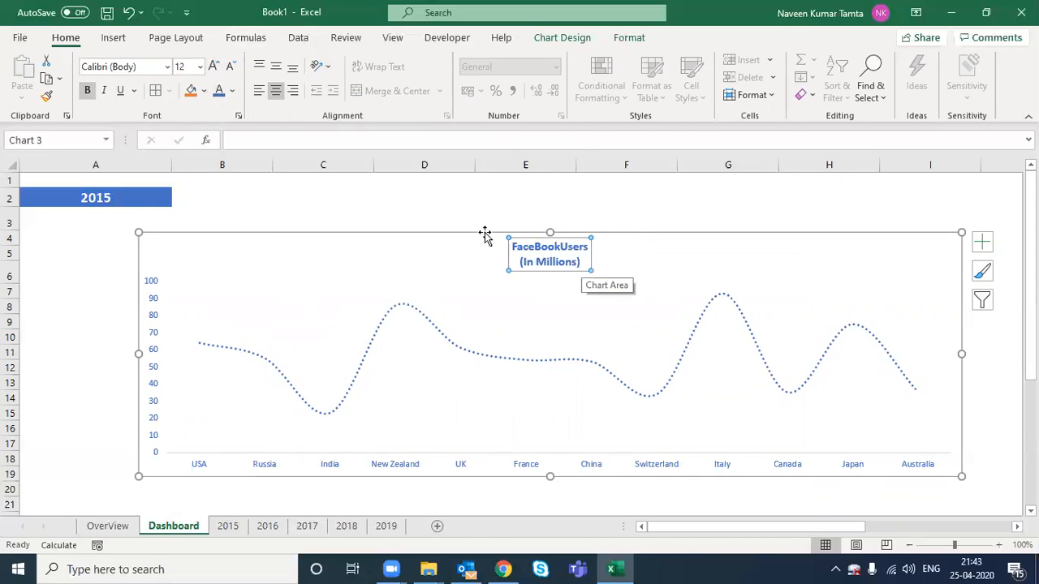
Step: Shift the line chart slightly further left and up, and stretch its lower edge to about the end of row 19
left_click_drag(387, 234, 357, 230)
left_click_drag(521, 471, 523, 482)
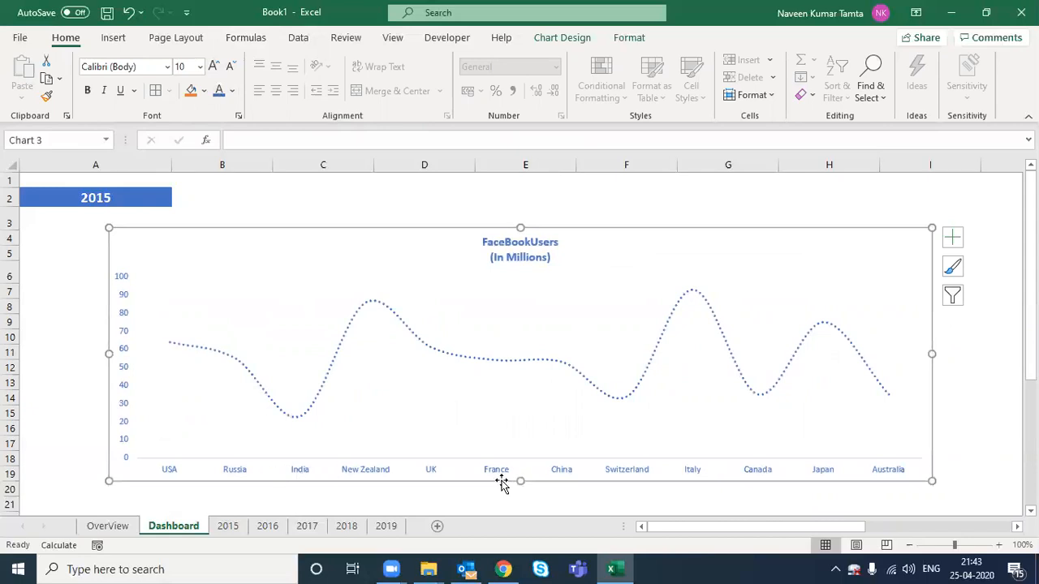
Step: Make the country axis labels bold and set their font size to 10.5 pt
left_click(167, 470)
key("ctrl+b")
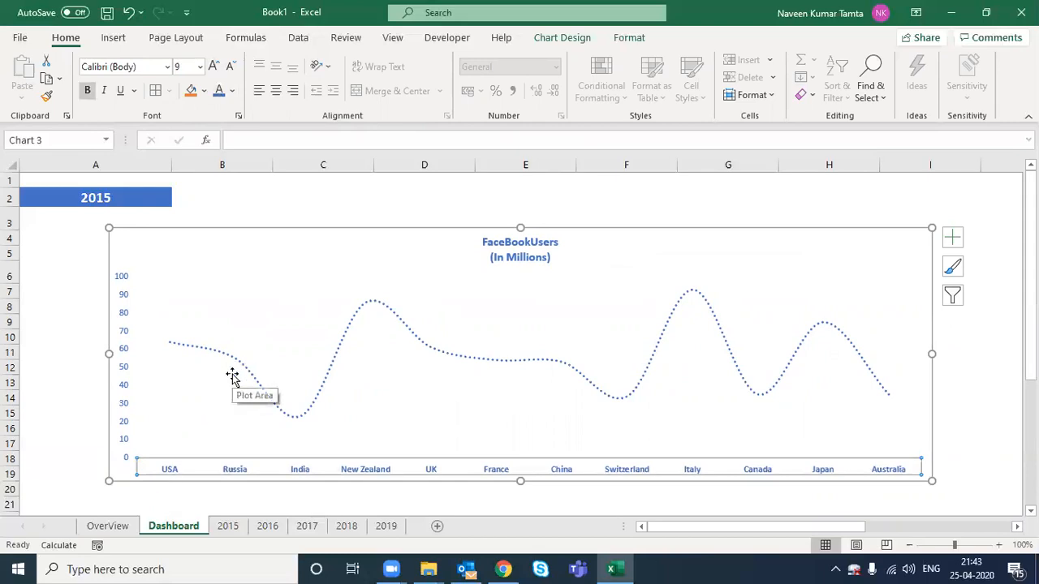
left_click(213, 66)
left_click(213, 67)
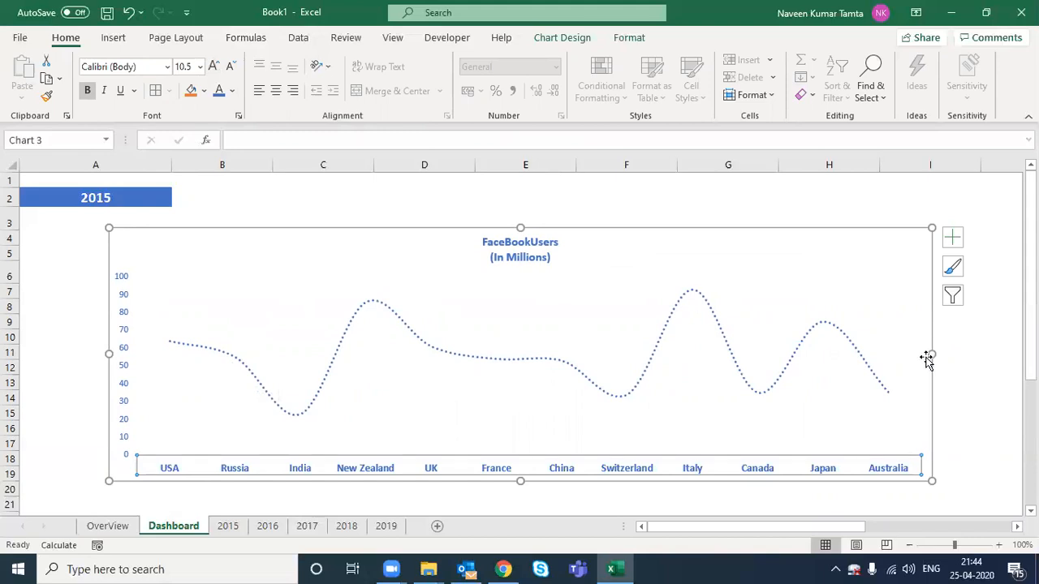
left_click(964, 379)
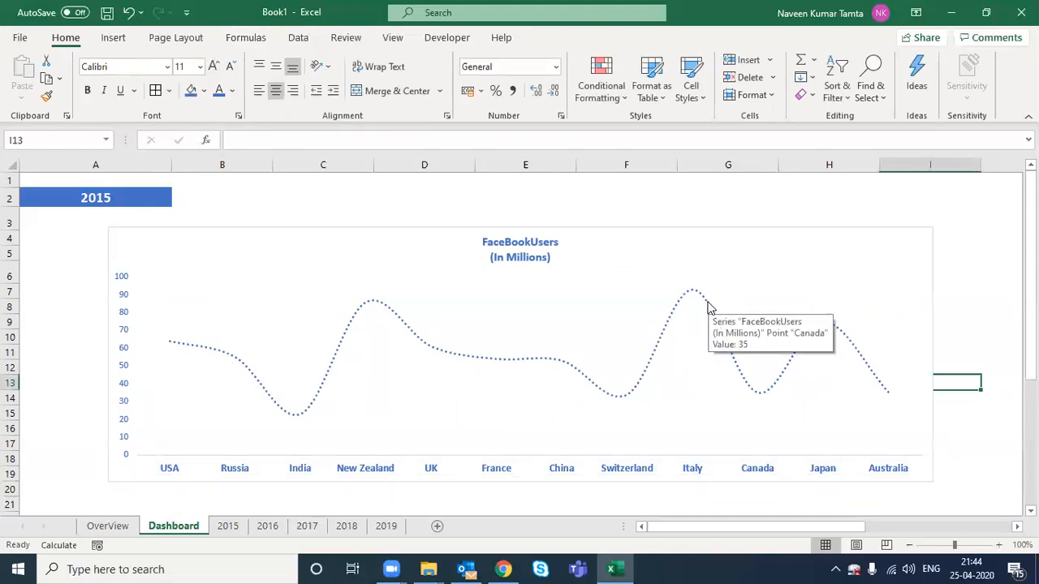
Step: Add data labels to the FaceBookUsers series of the line chart
right_click(707, 307)
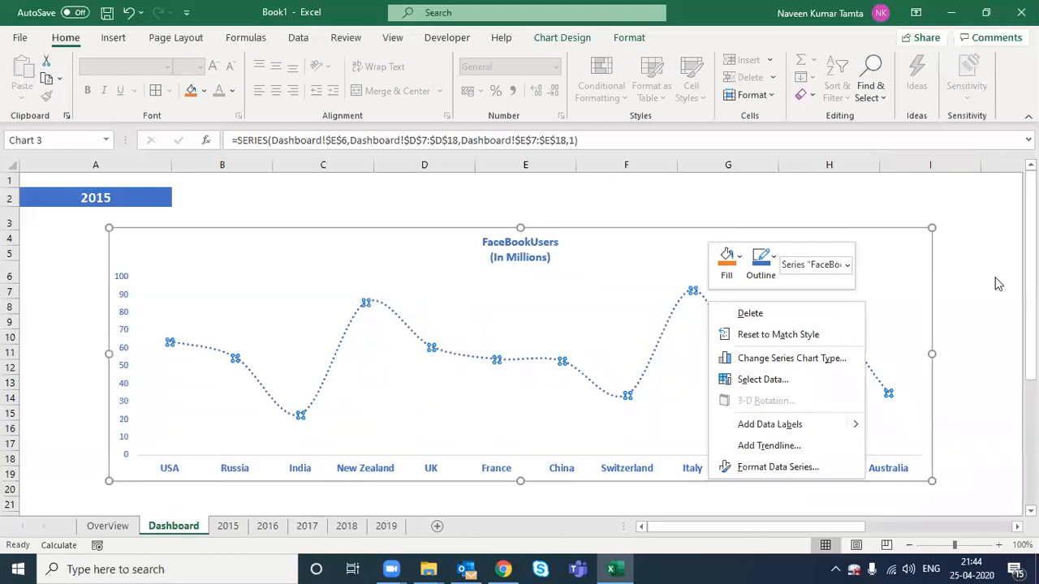
key("Escape")
left_click(909, 190)
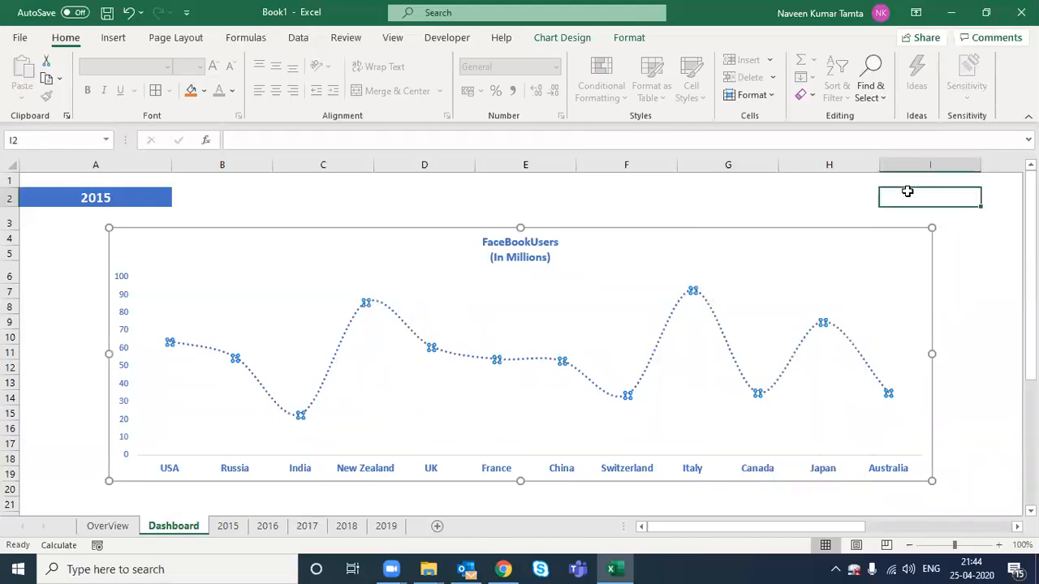
right_click(665, 329)
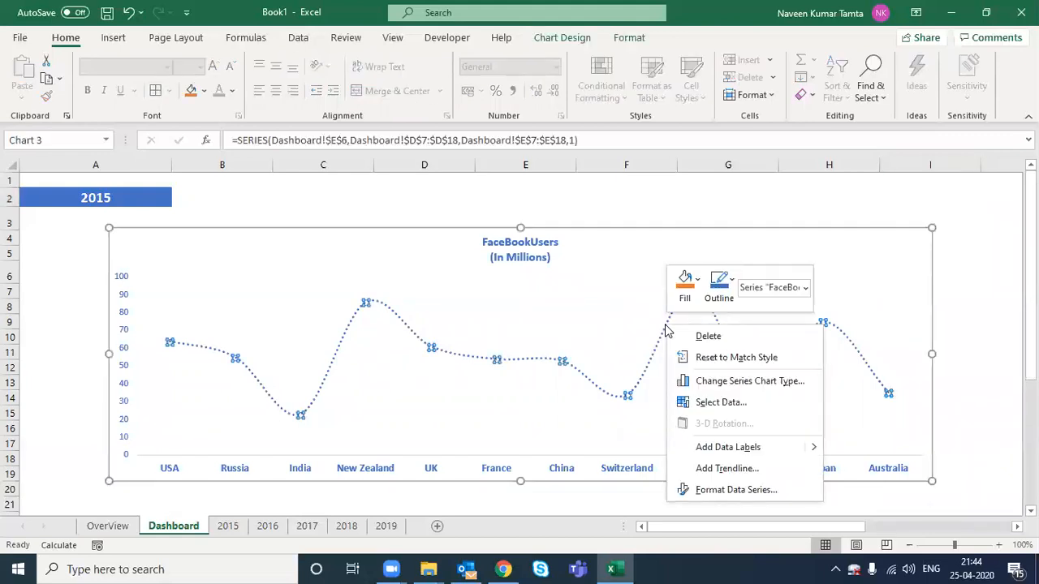
left_click(727, 447)
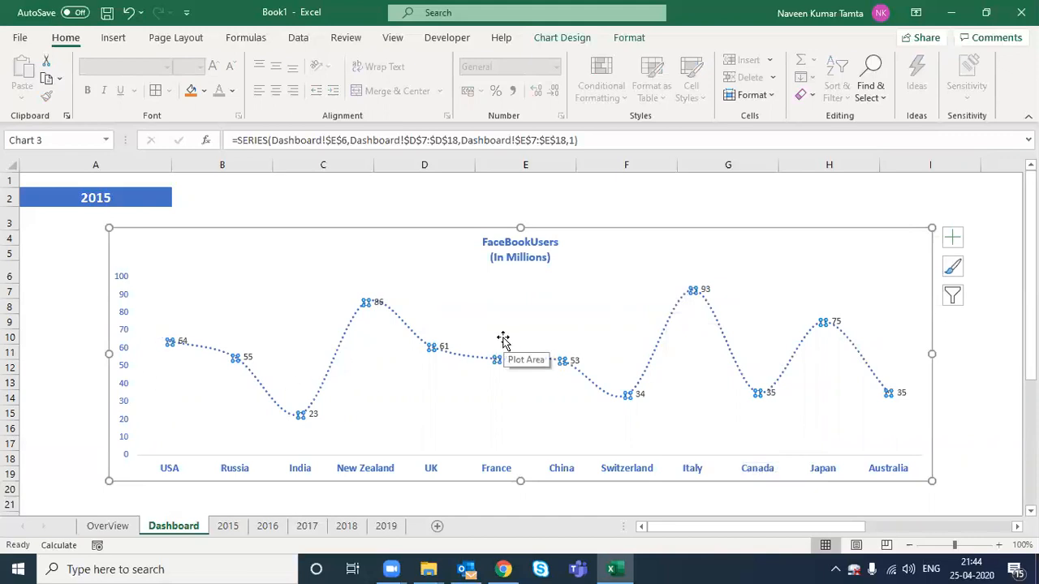
left_click(973, 333)
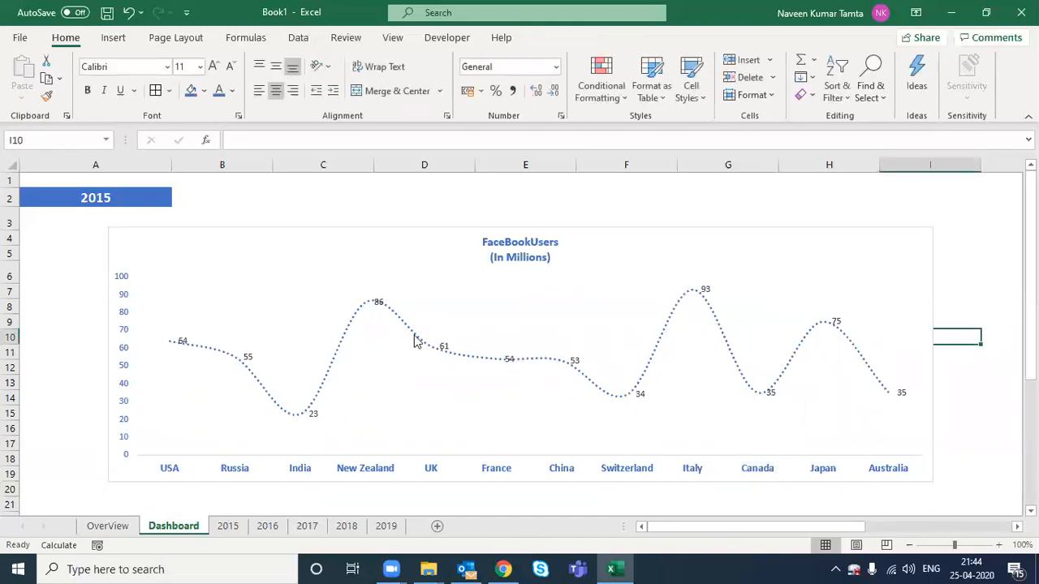
Step: Format the series' data labels as bold, 14 pt, dark blue text
left_click(183, 341)
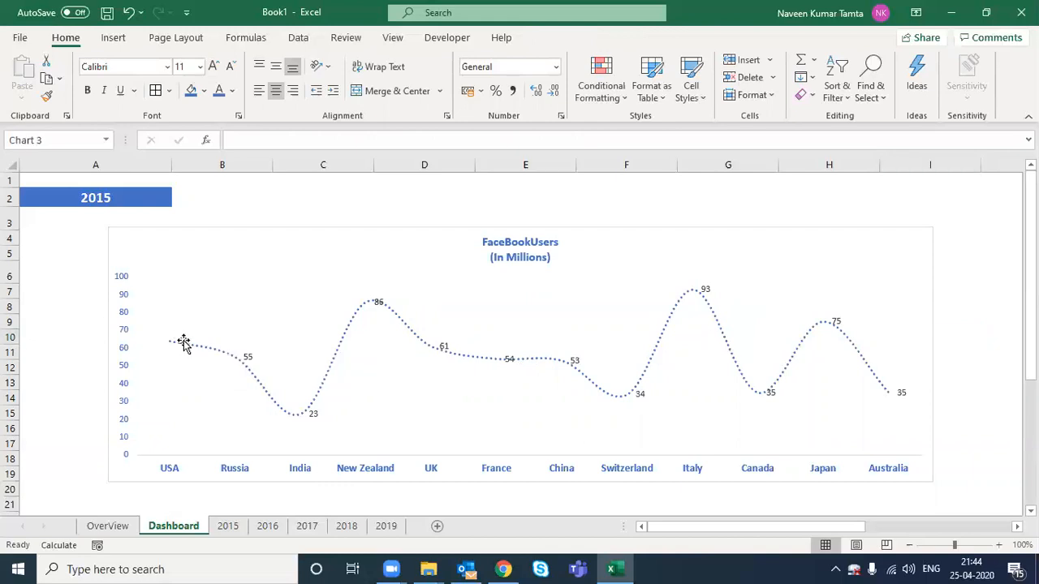
left_click(211, 68)
left_click(212, 67)
left_click(212, 67)
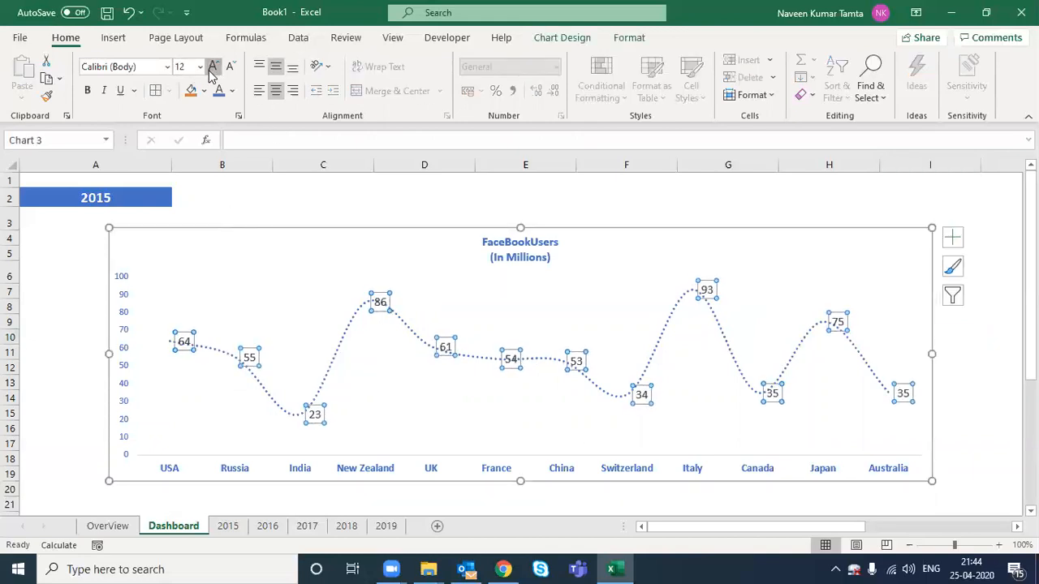
left_click(211, 67)
key("ctrl+b")
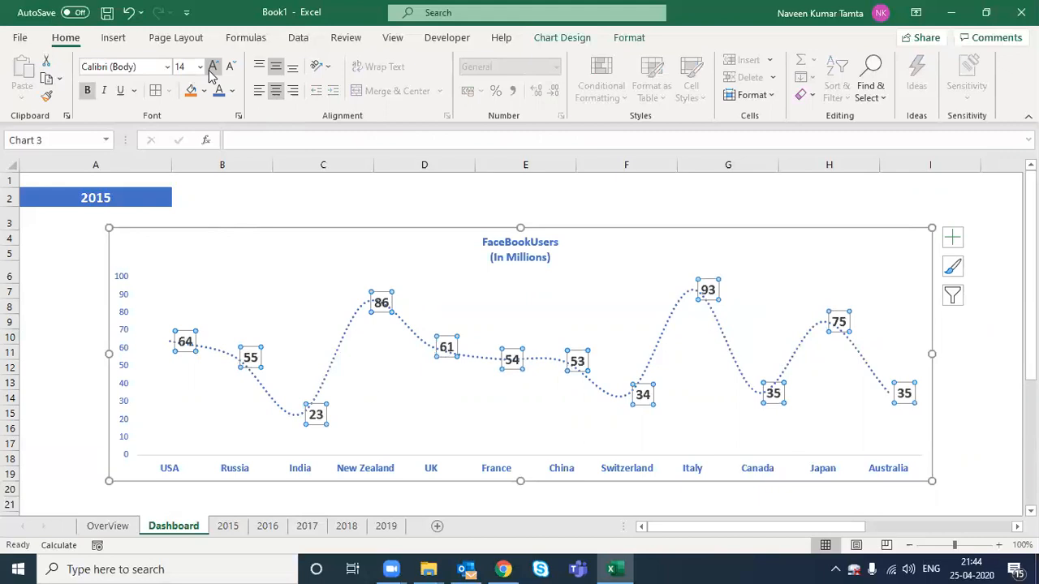
left_click(88, 92)
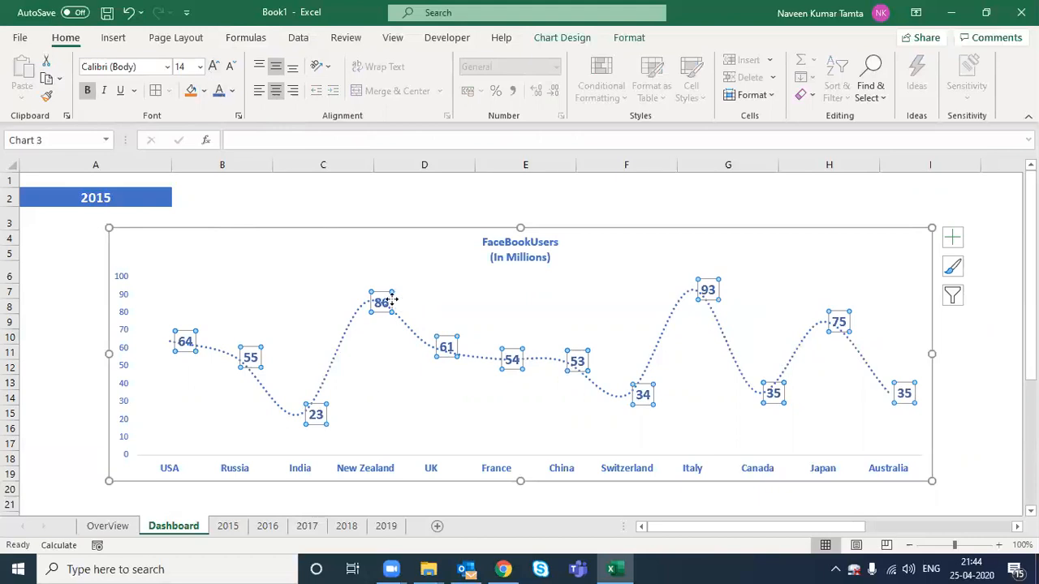
left_click(232, 91)
left_click(323, 258)
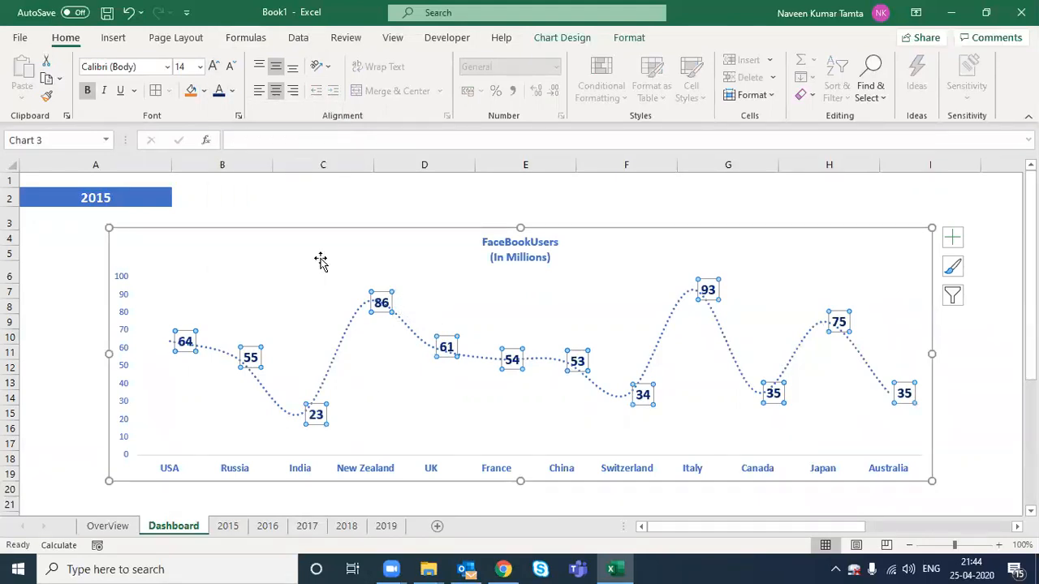
left_click(370, 196)
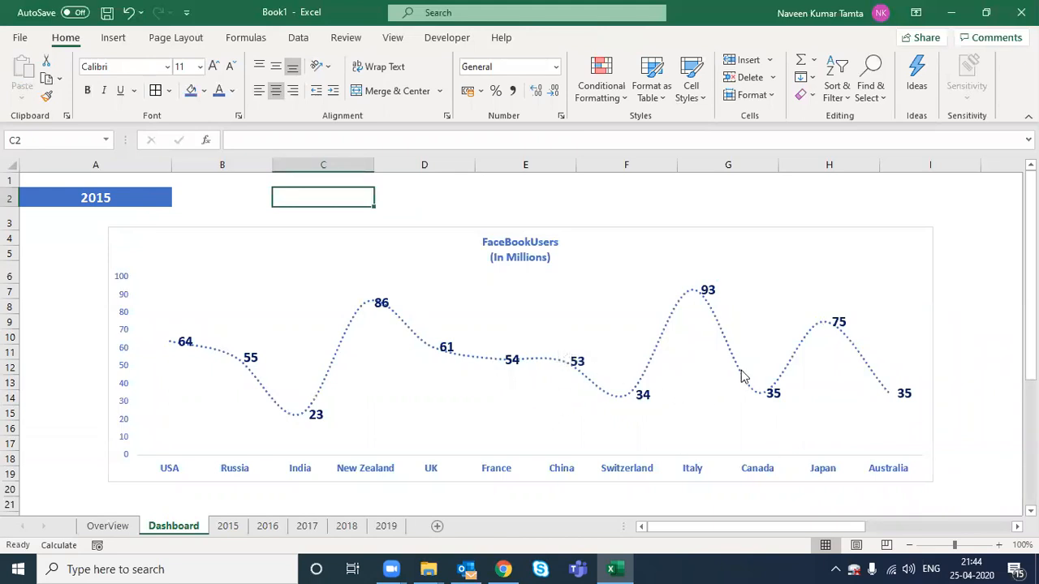
Step: Enlarge the chart title's font to 18 pt
left_click(501, 257)
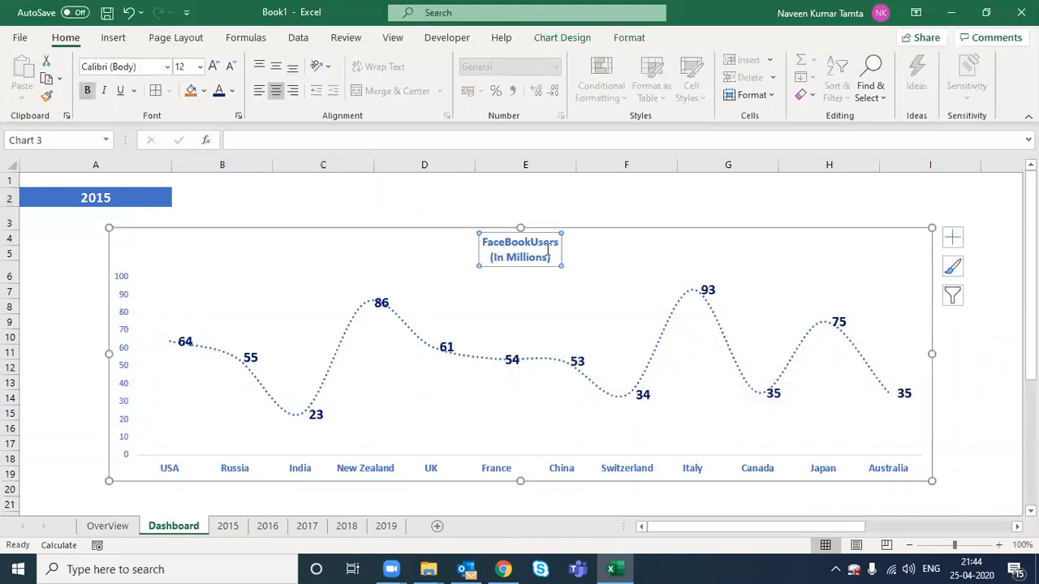
left_click(213, 67)
left_click(213, 67)
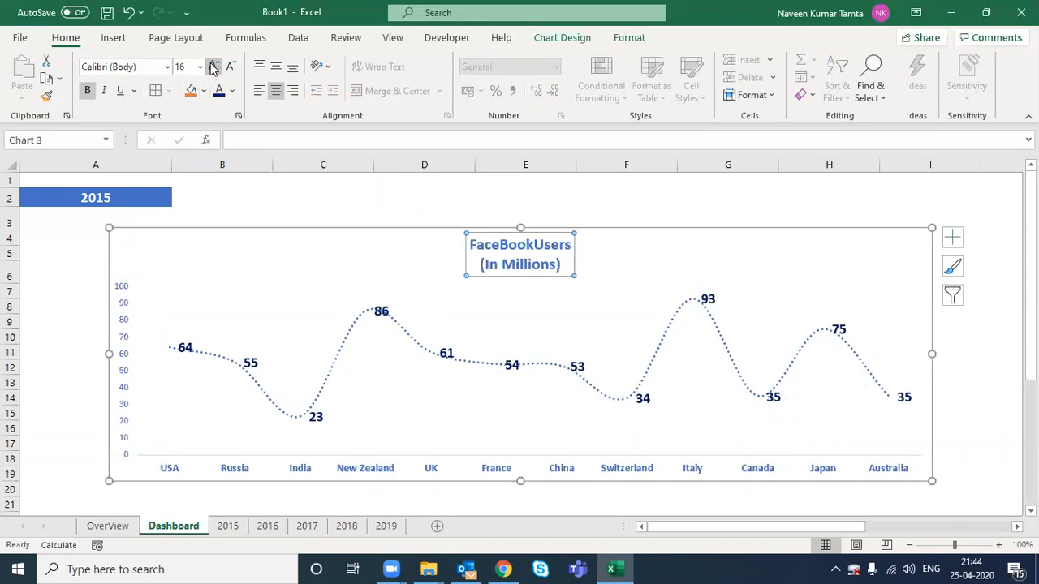
left_click(213, 66)
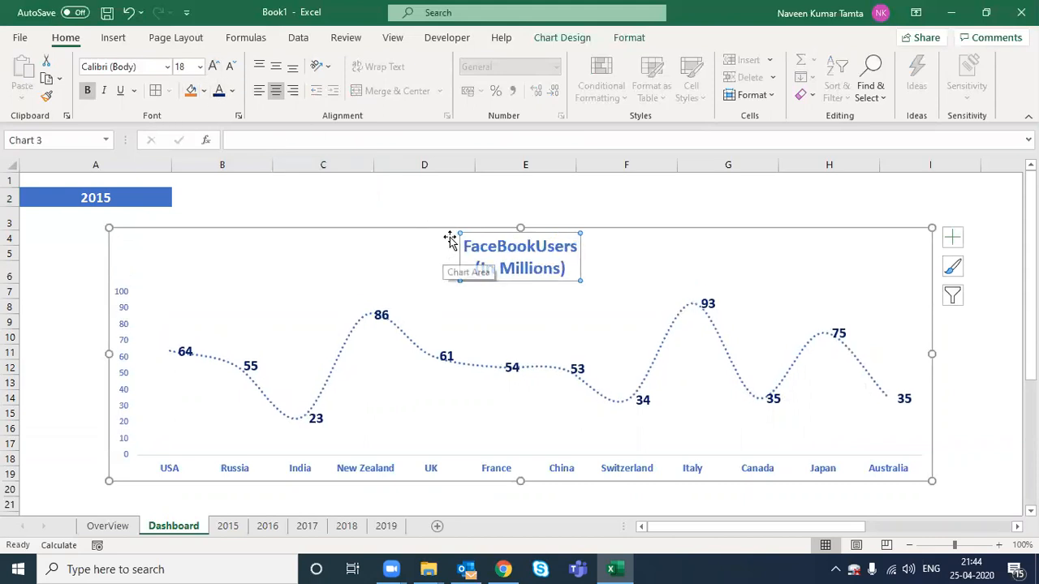
left_click(426, 179)
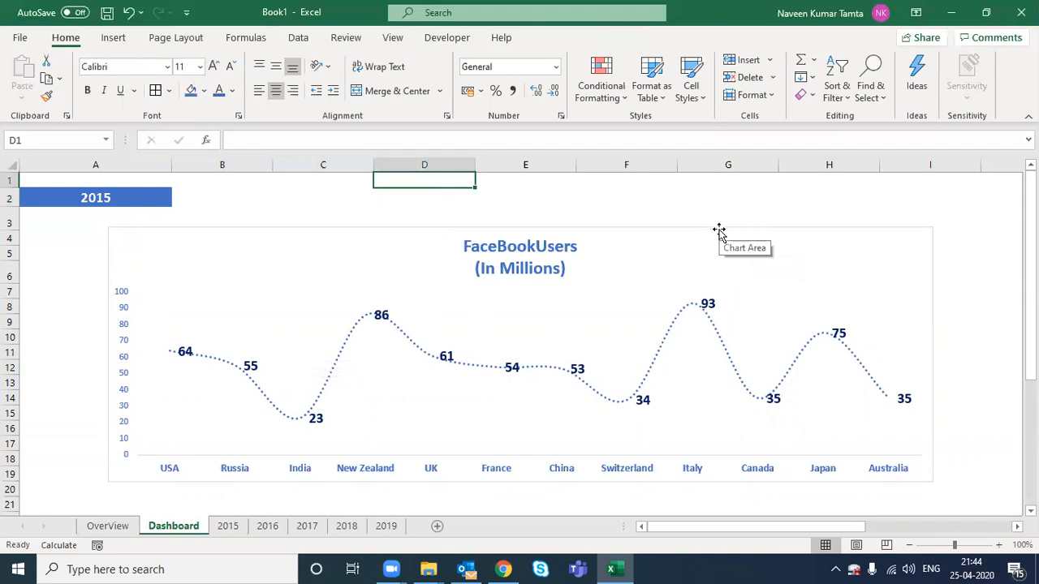
Step: Give the chart area a solid blue border using the theme's blue color
left_click(278, 232)
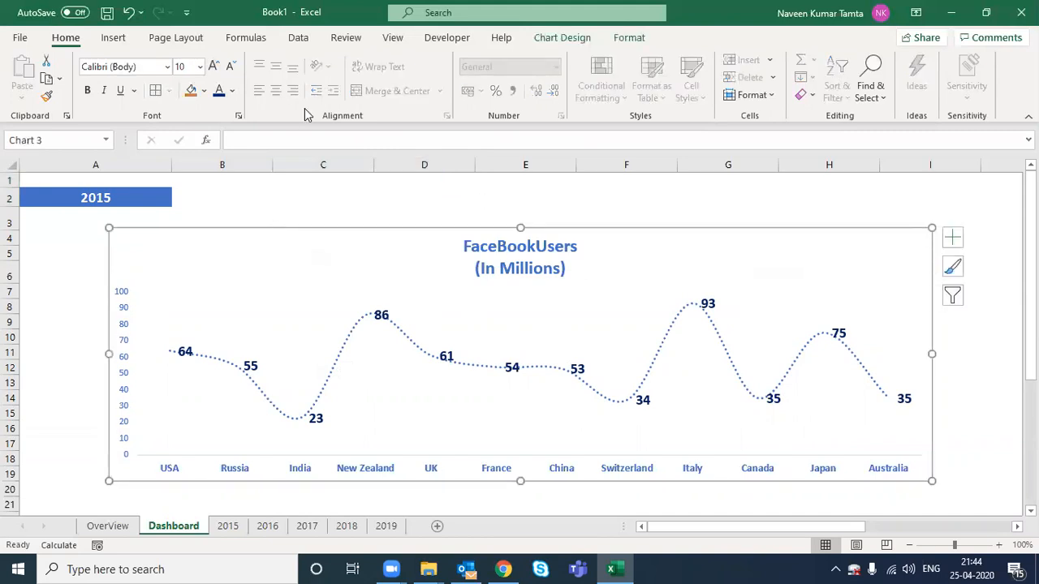
left_click(232, 90)
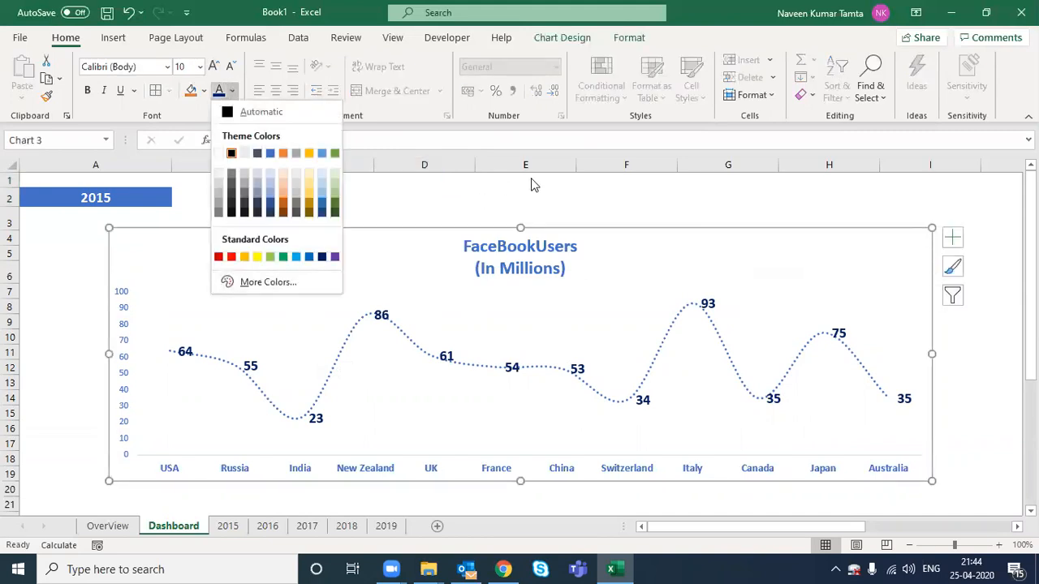
right_click(669, 232)
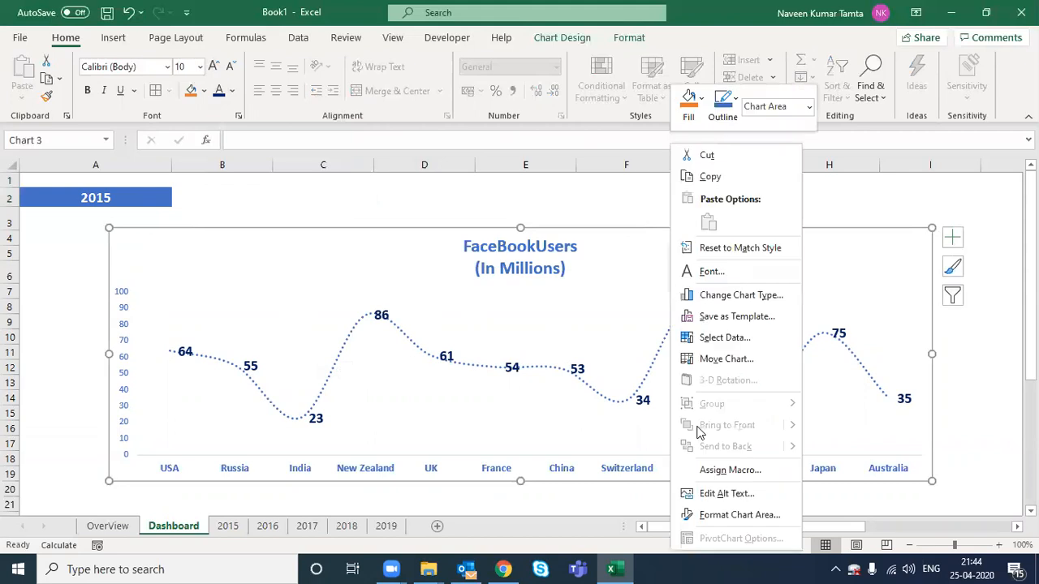
left_click(709, 516)
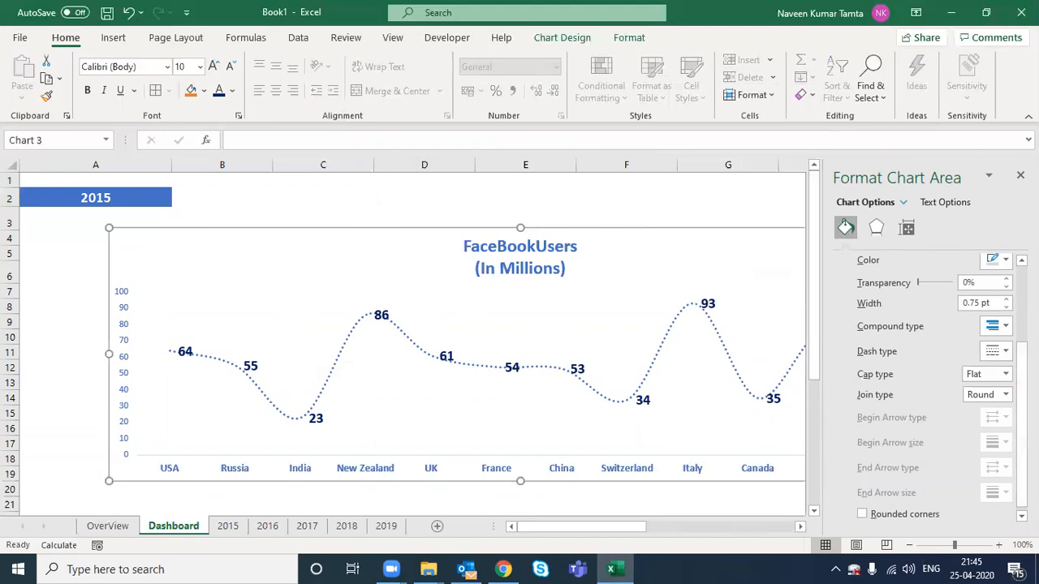
scroll(858, 329, "up", 3)
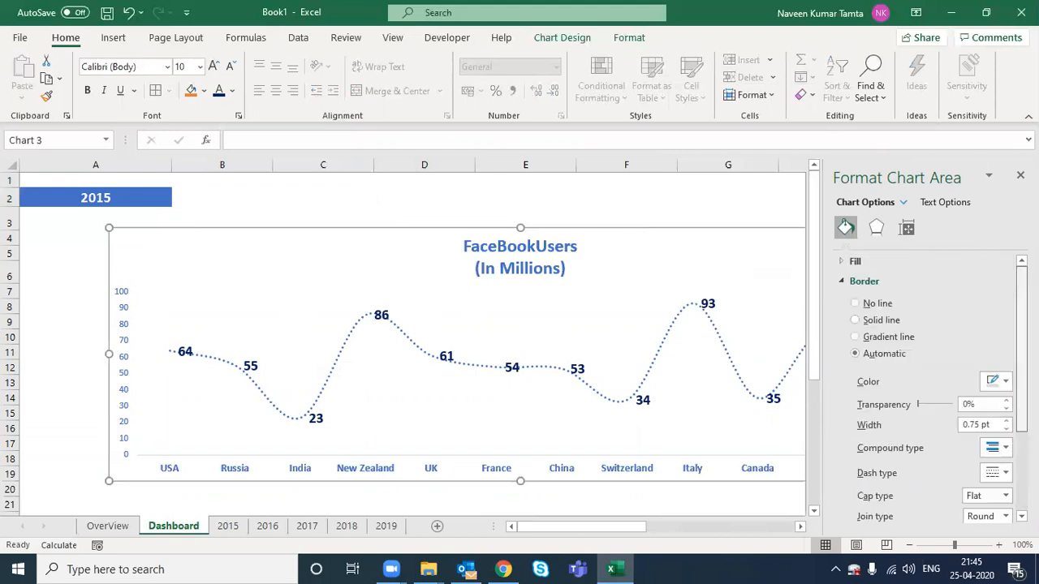
left_click(841, 261)
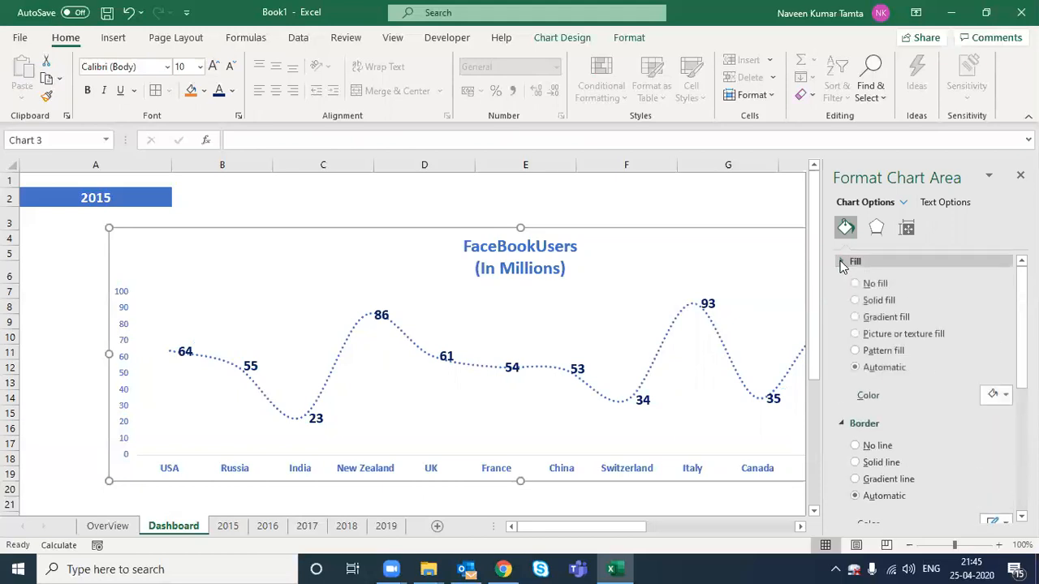
left_click(842, 263)
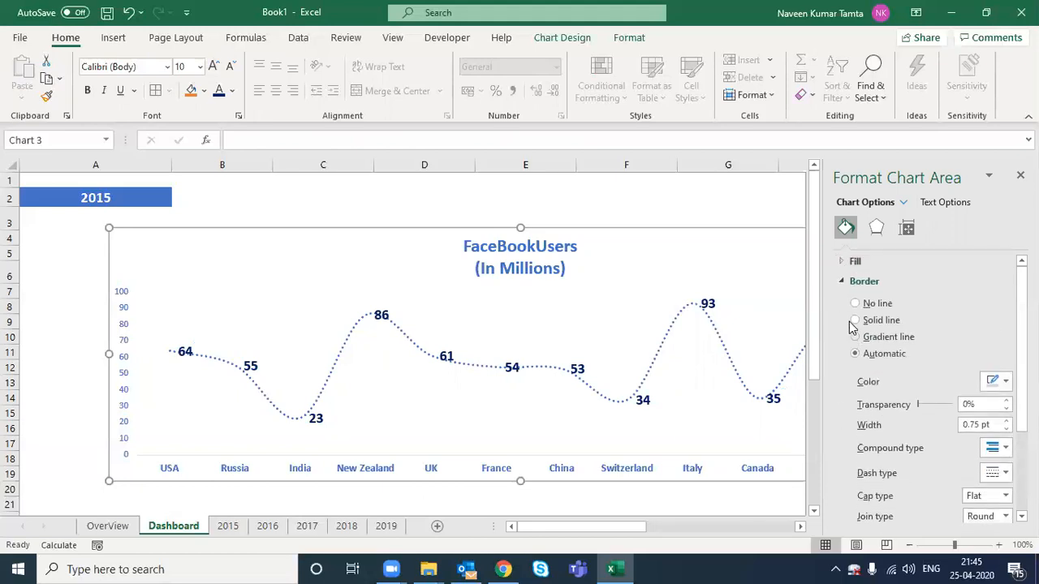
left_click(1005, 388)
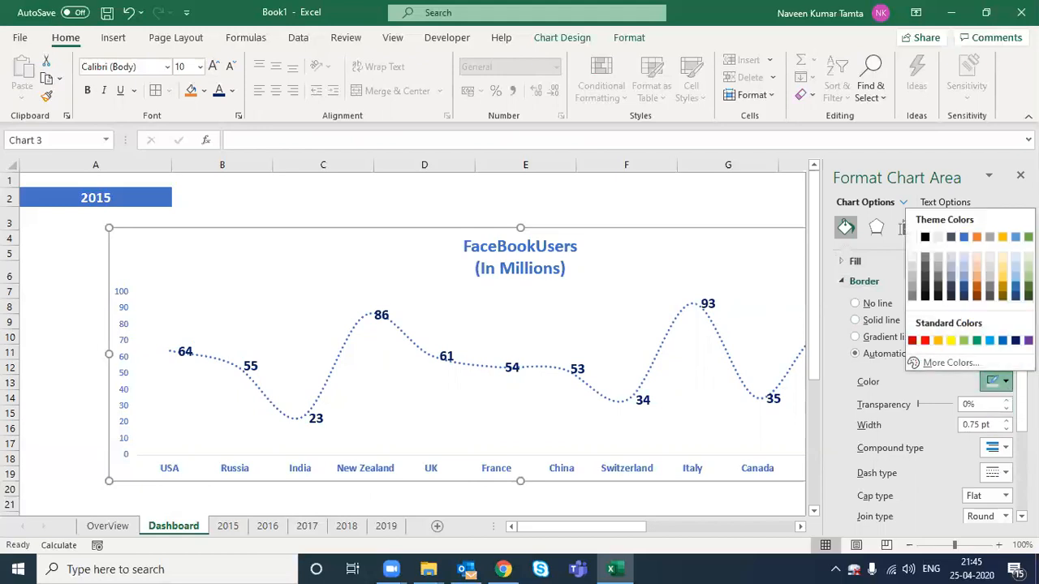
left_click(963, 237)
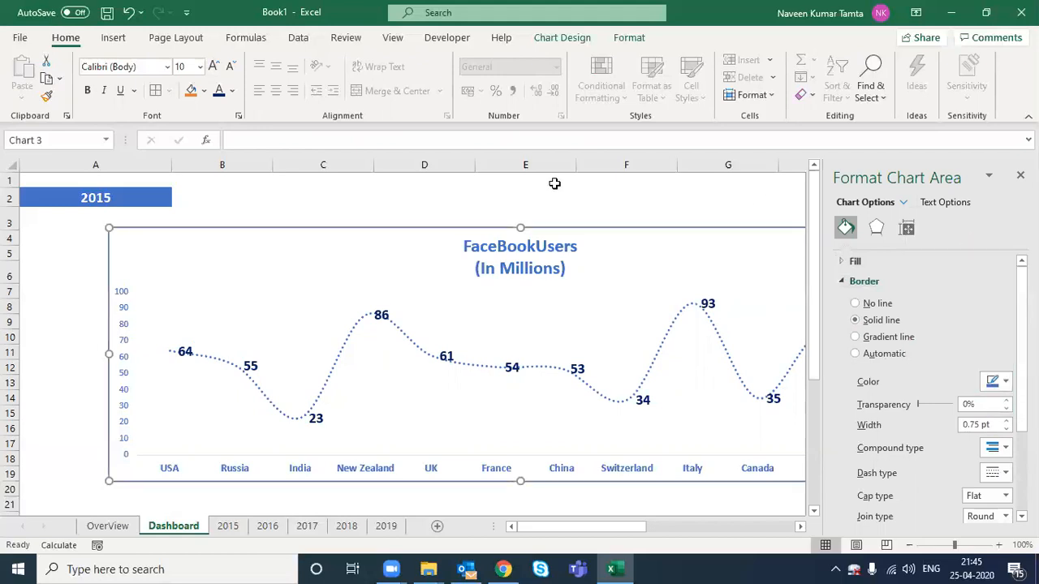
left_click(557, 181)
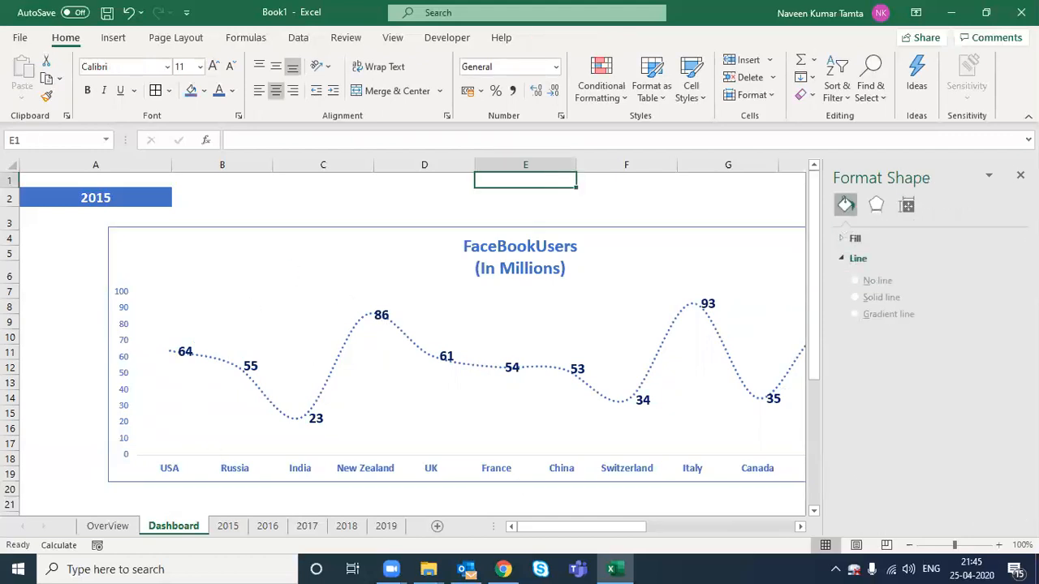
left_click(1020, 176)
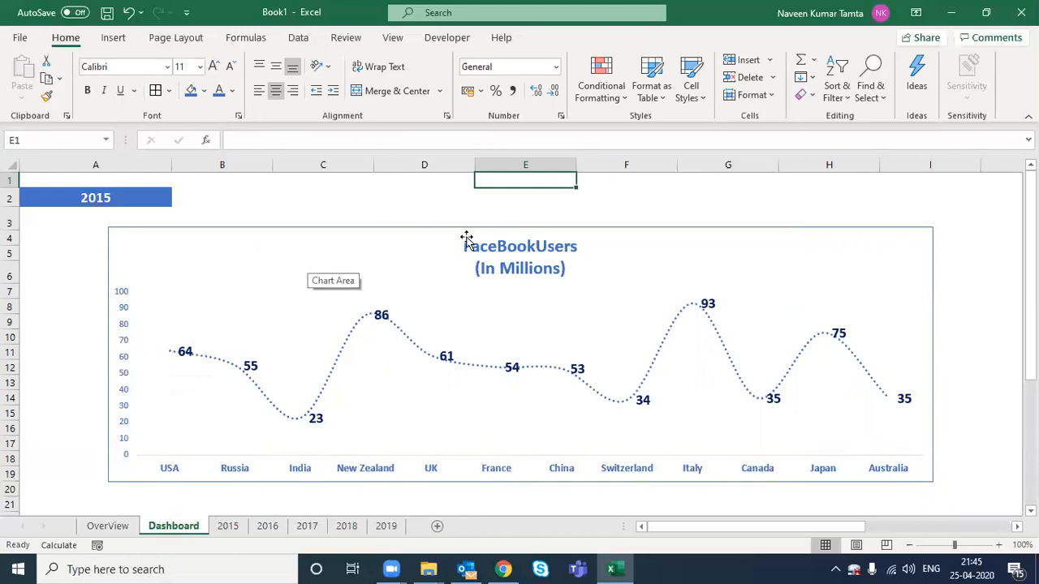
Step: Move the Facebook users chart slightly up and to the left, closer to the year cell A2
left_click_drag(409, 231, 398, 227)
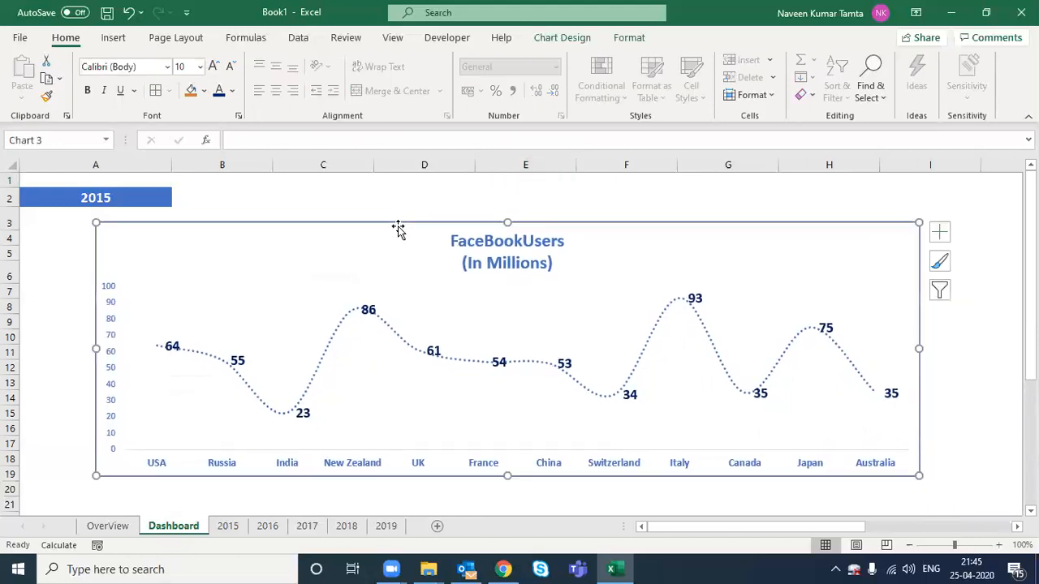
left_click(457, 197)
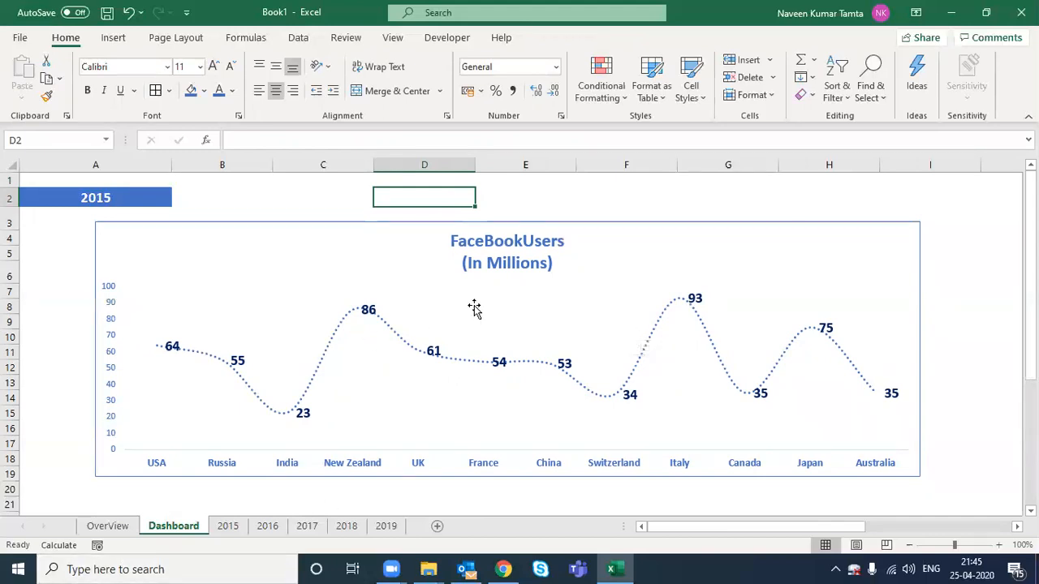
Step: Test the chart by setting the year in A2 to 2016 and back to 2015
left_click(57, 197)
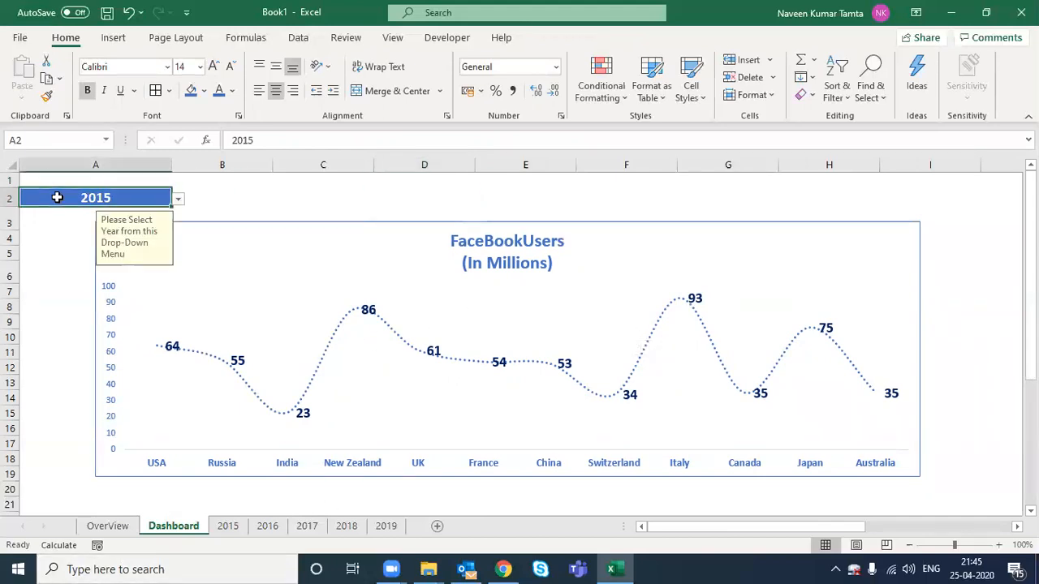
left_click(179, 200)
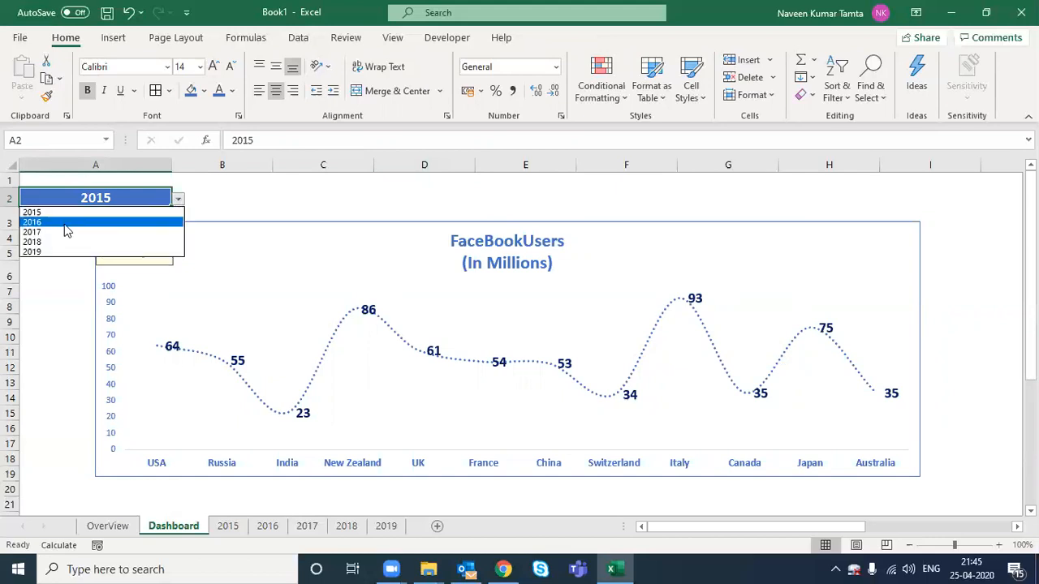
left_click(64, 223)
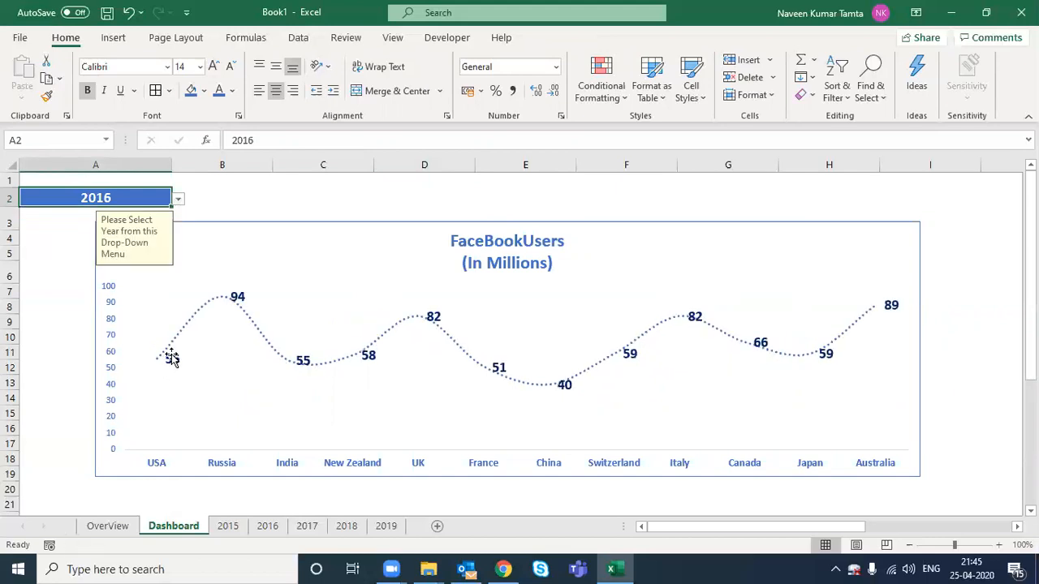
left_click(179, 201)
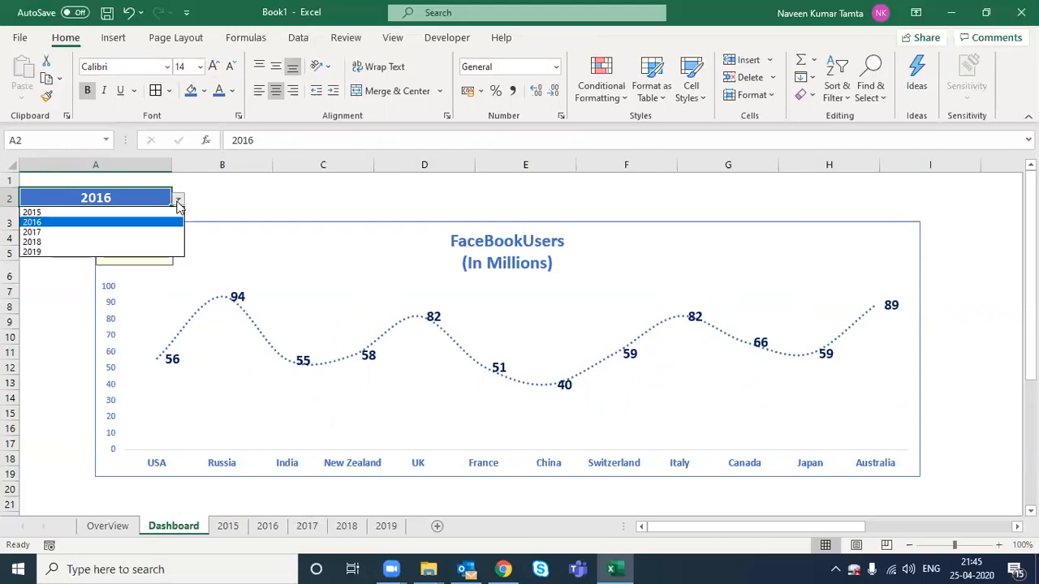
left_click(88, 213)
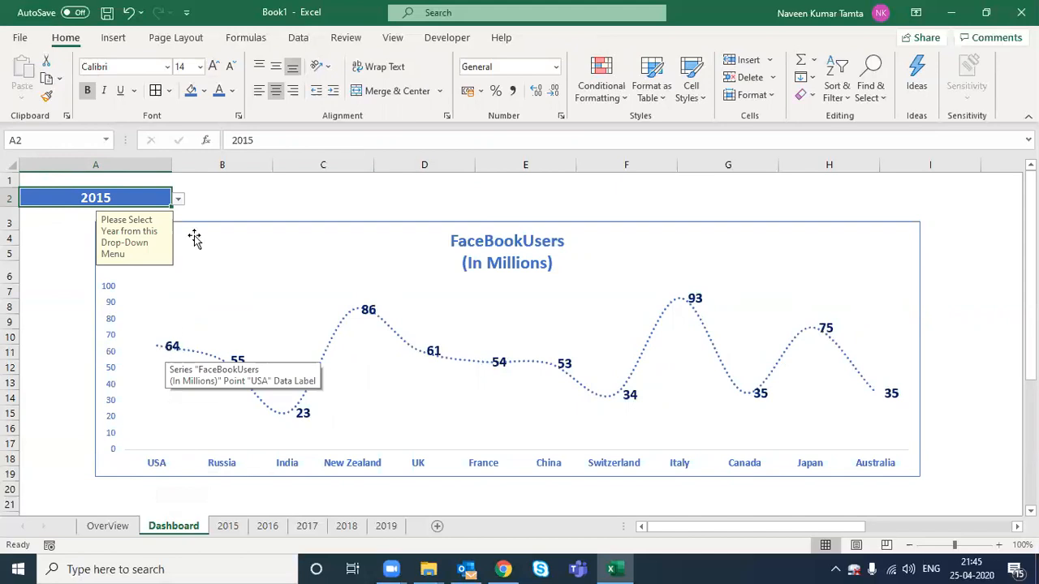
Step: Compare the chart's two years again by setting A2 to 2016, back to 2015, and once more to 2016
left_click(178, 199)
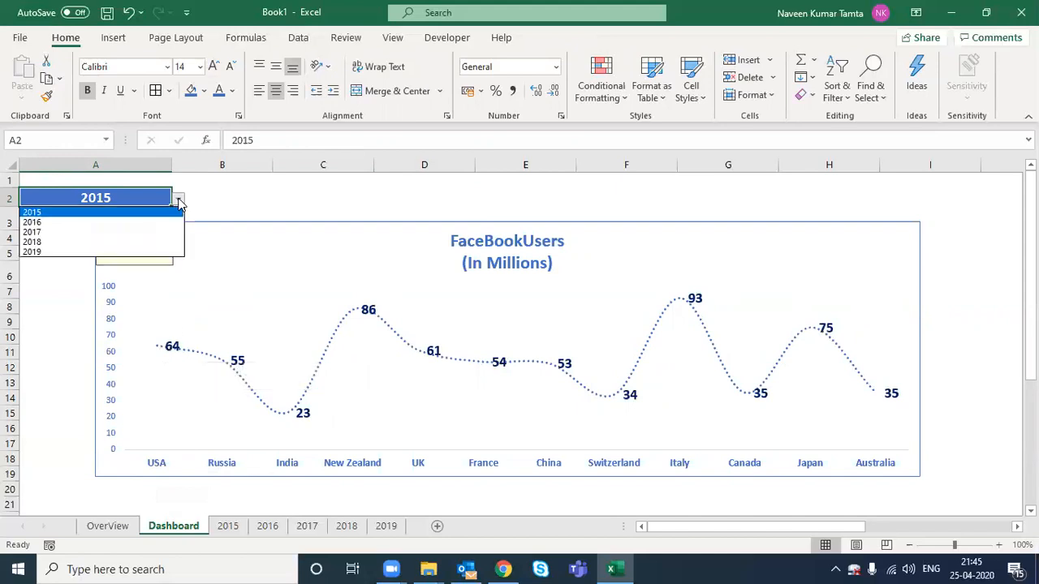
left_click(126, 222)
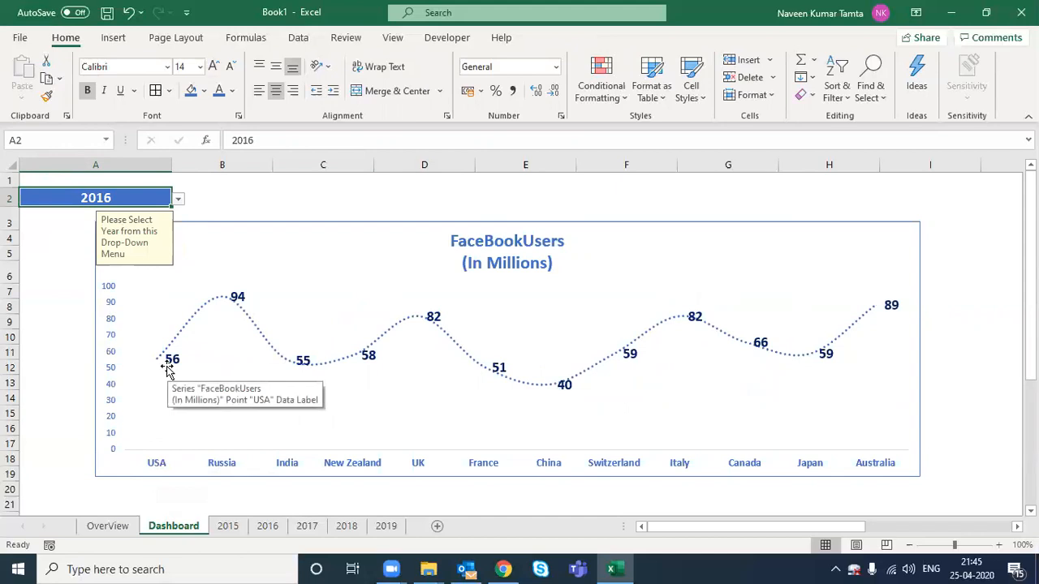
left_click(178, 199)
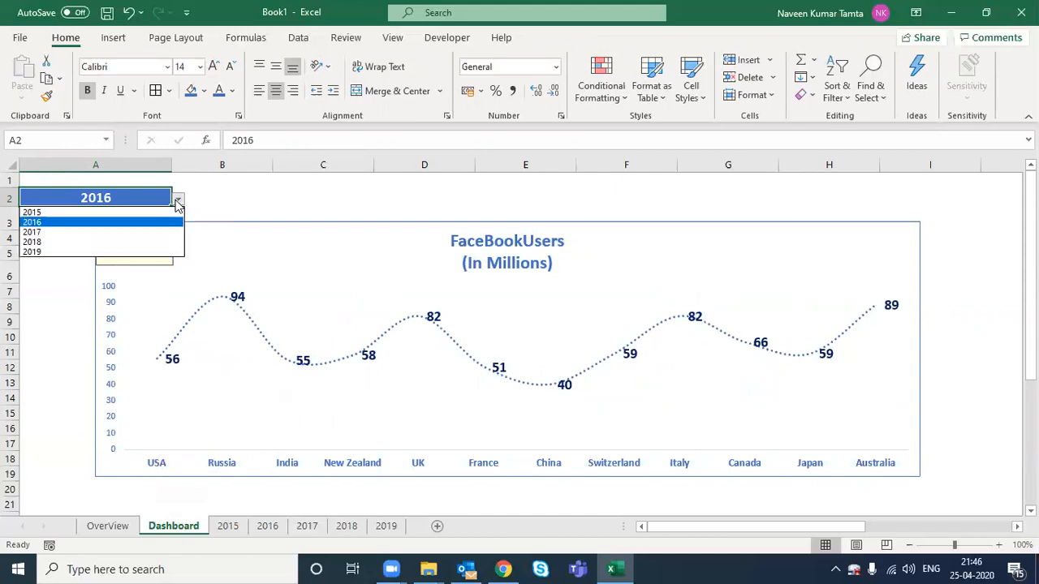
left_click(73, 213)
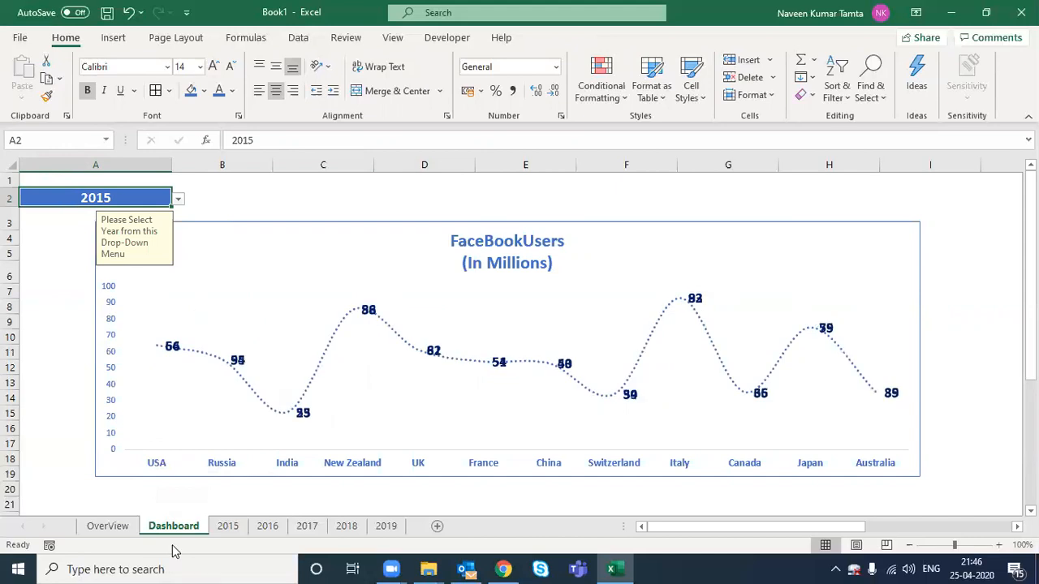
left_click(177, 199)
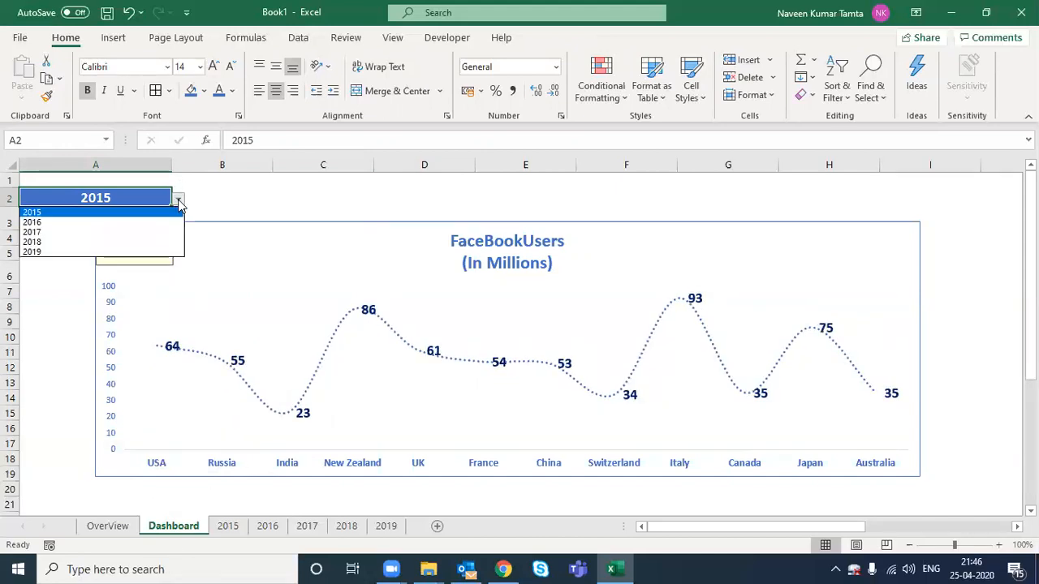
left_click(113, 223)
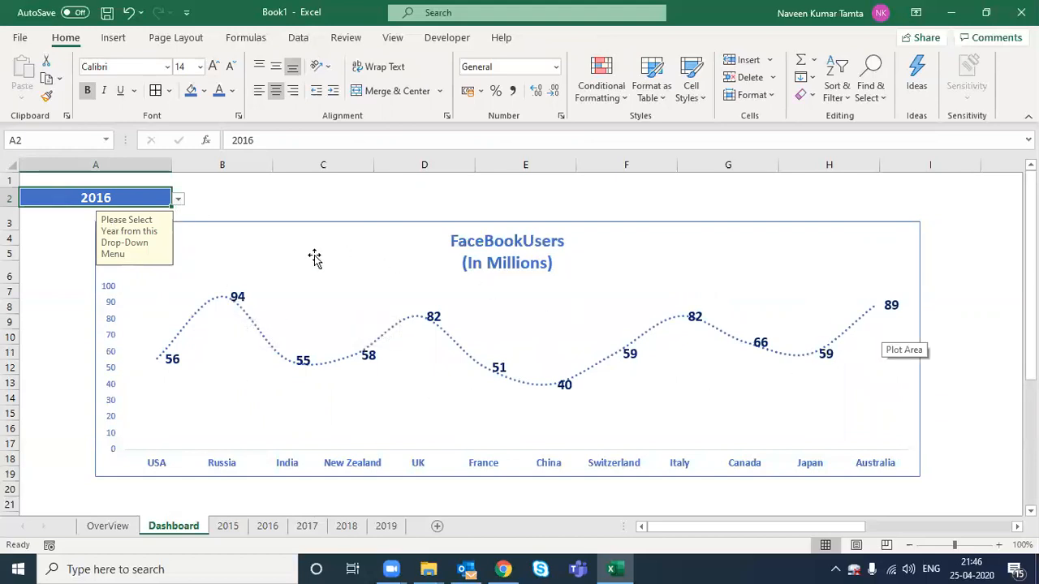
Step: Check the chart for 2019, and set the year in A2 to 2017
left_click(178, 200)
left_click(33, 253)
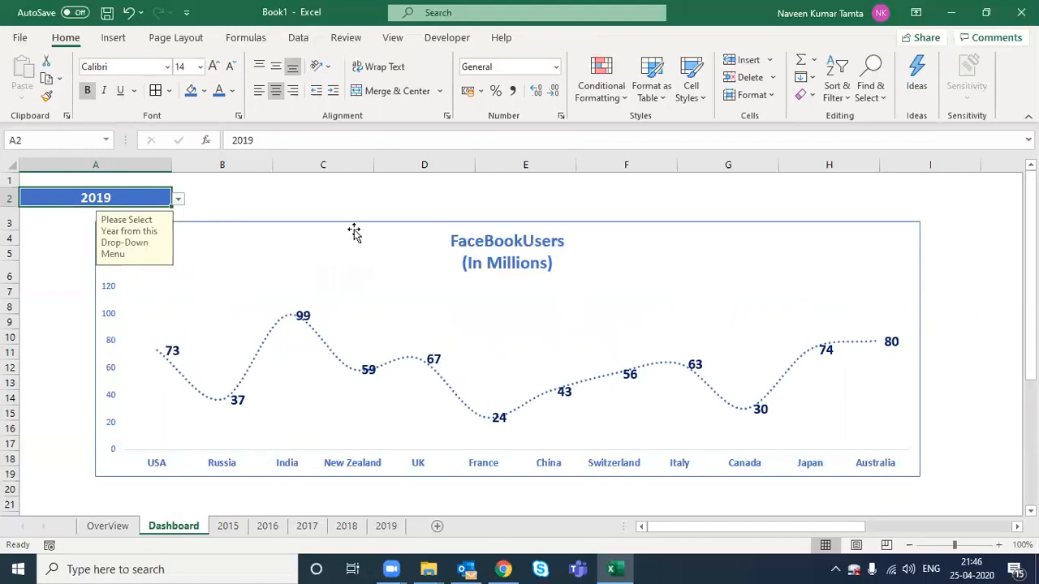
left_click(179, 201)
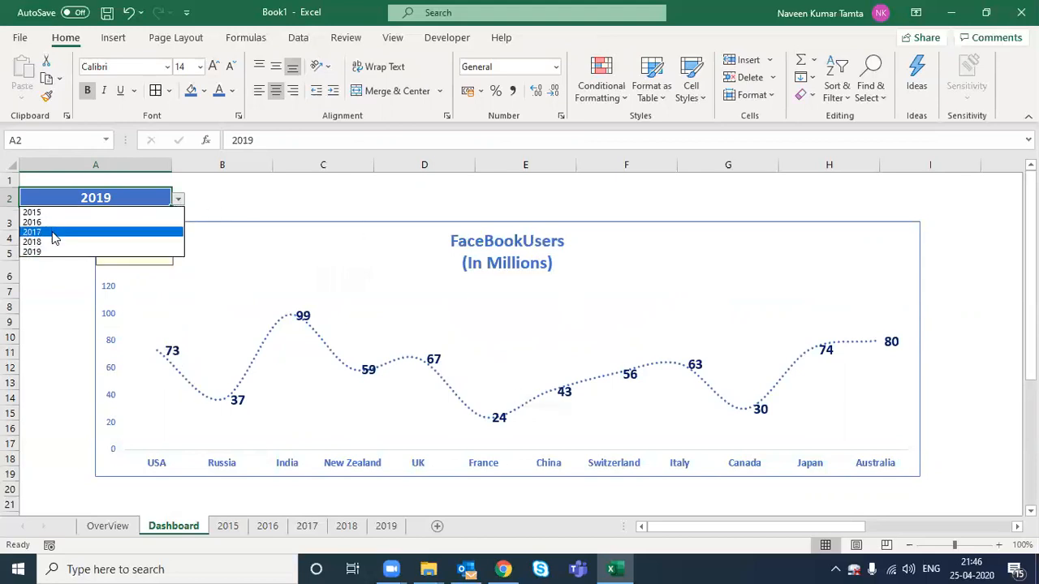
left_click(52, 232)
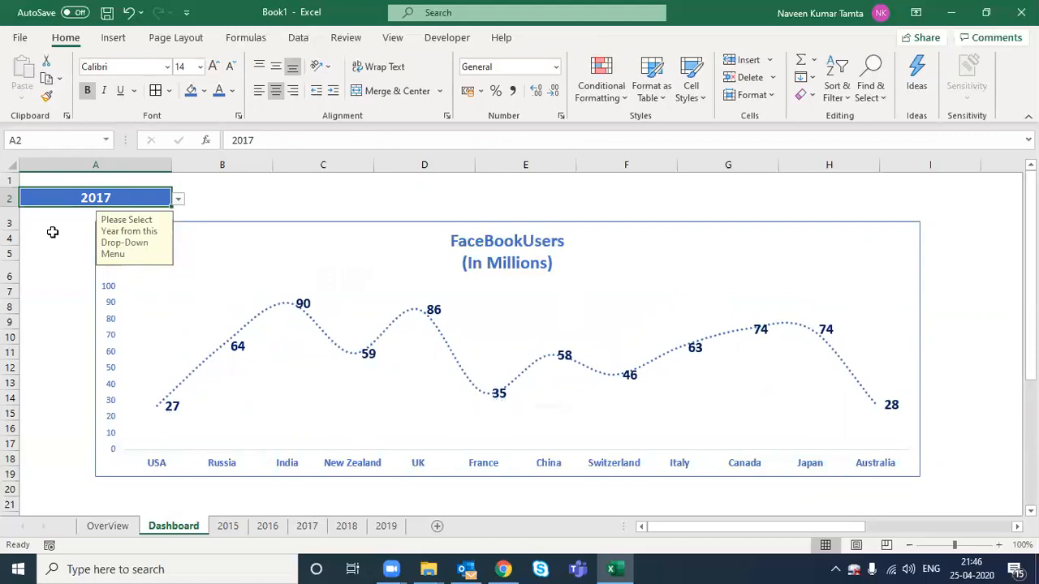
left_click(223, 191)
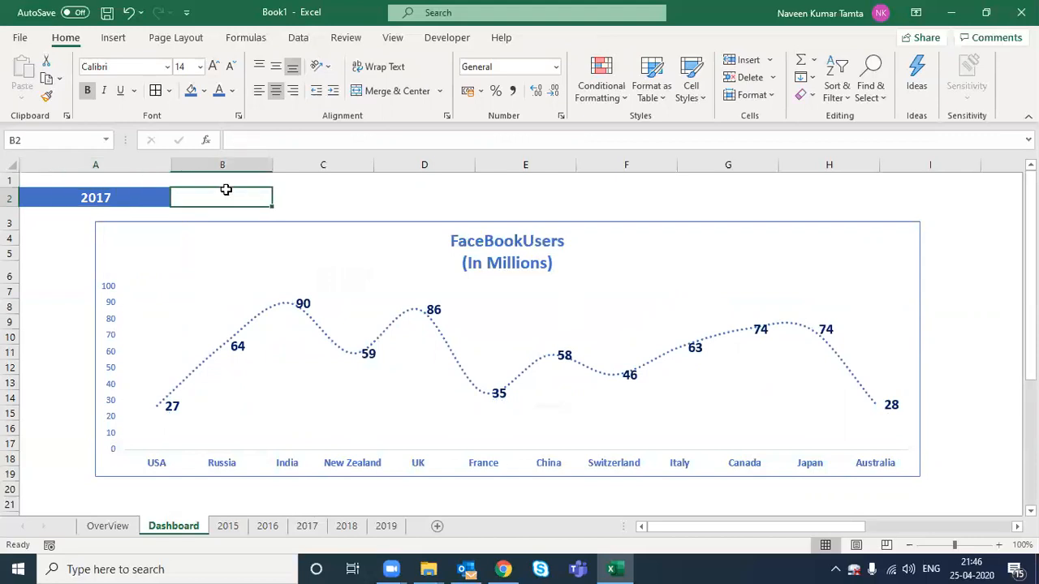
left_click(73, 201)
left_click(74, 175)
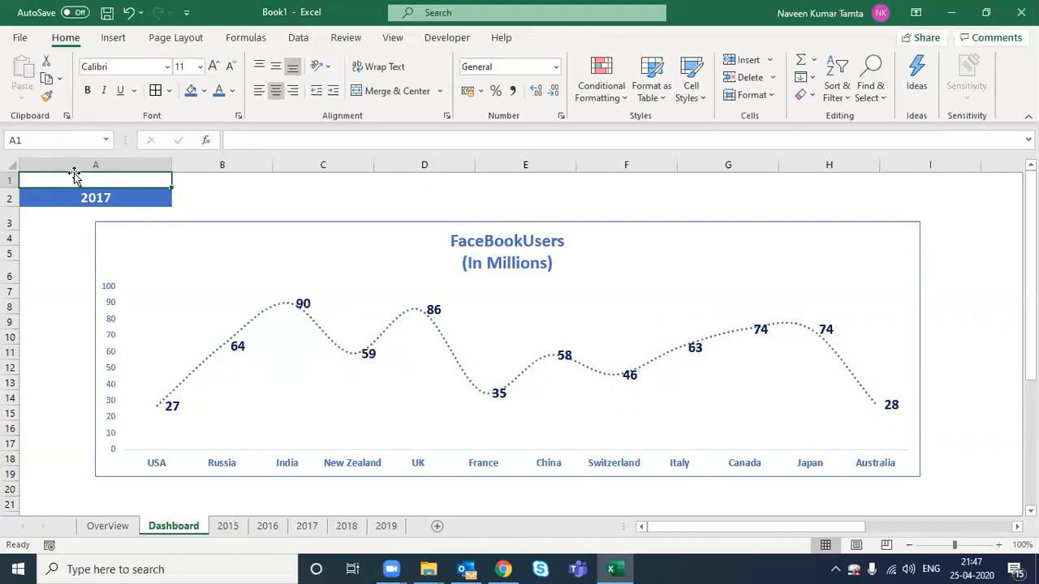
left_click(84, 195)
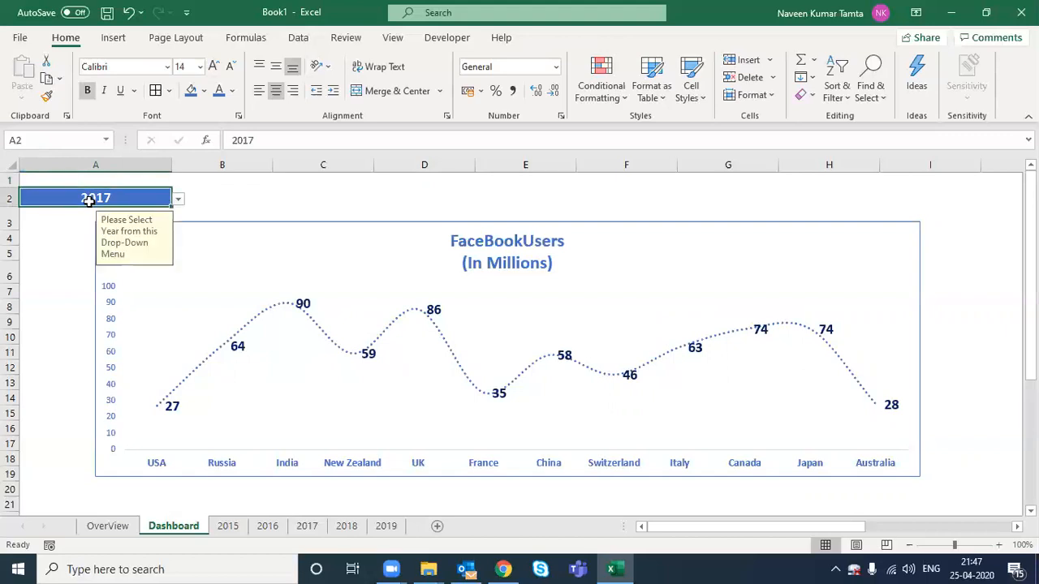